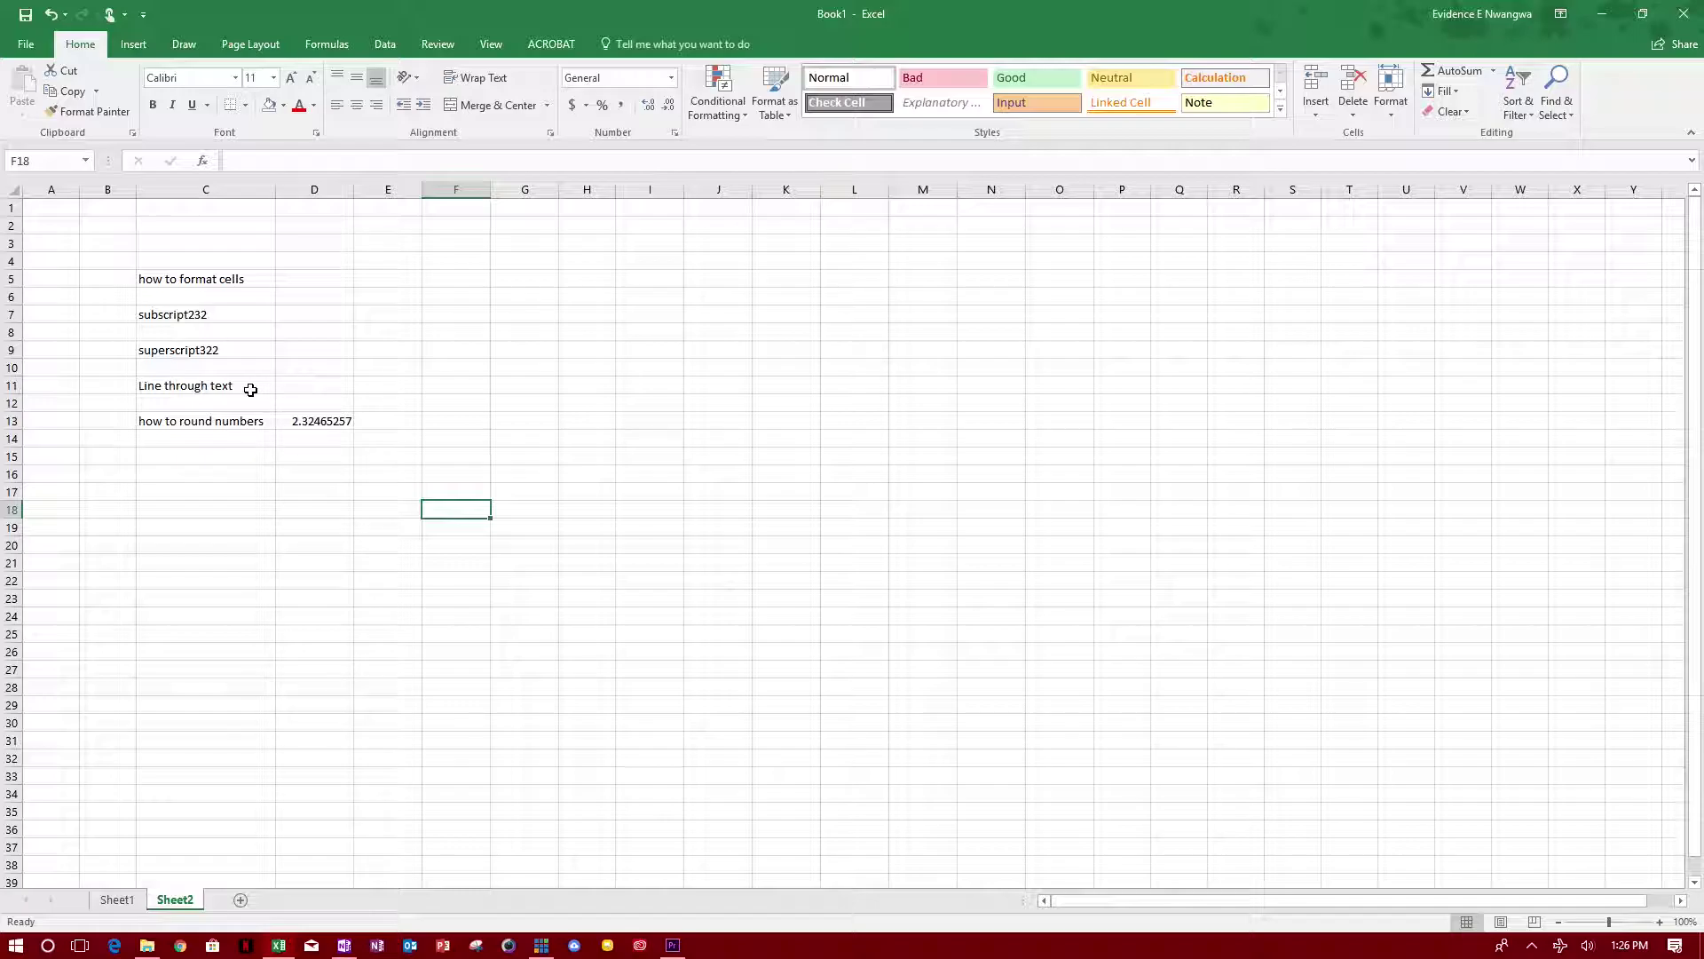
# Step: Open Format Cells for the 'how to format cells' cell in C5 and move the dialog aside
pyautogui.click(190, 296)
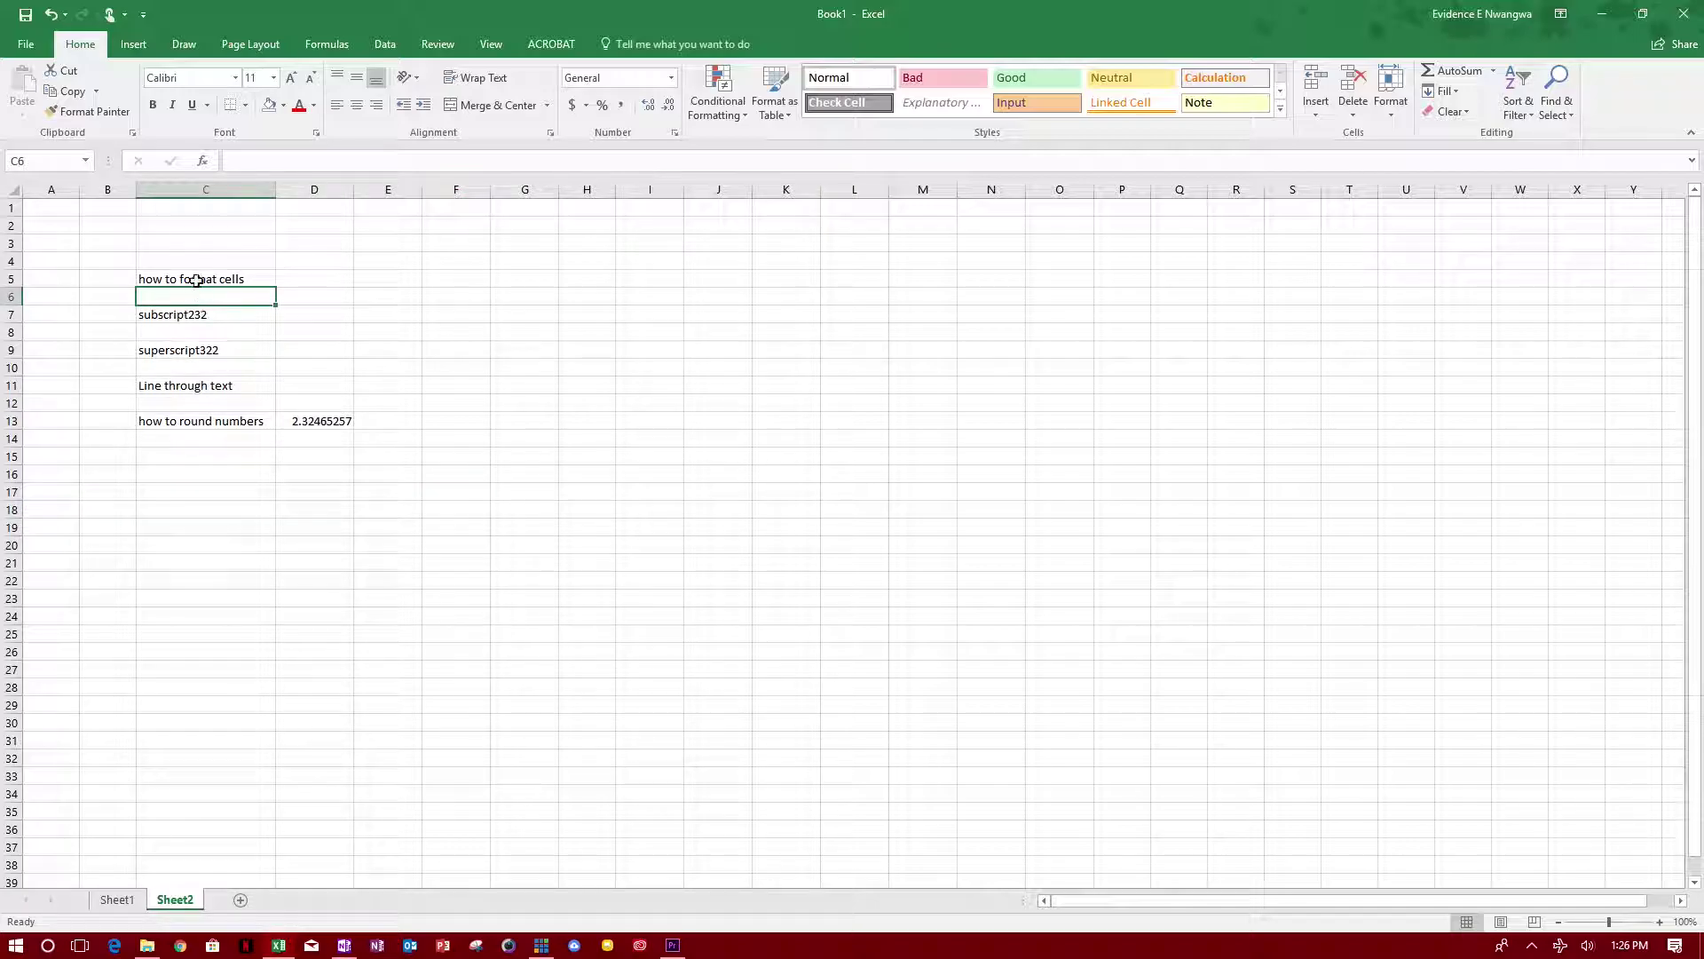
pyautogui.click(196, 280)
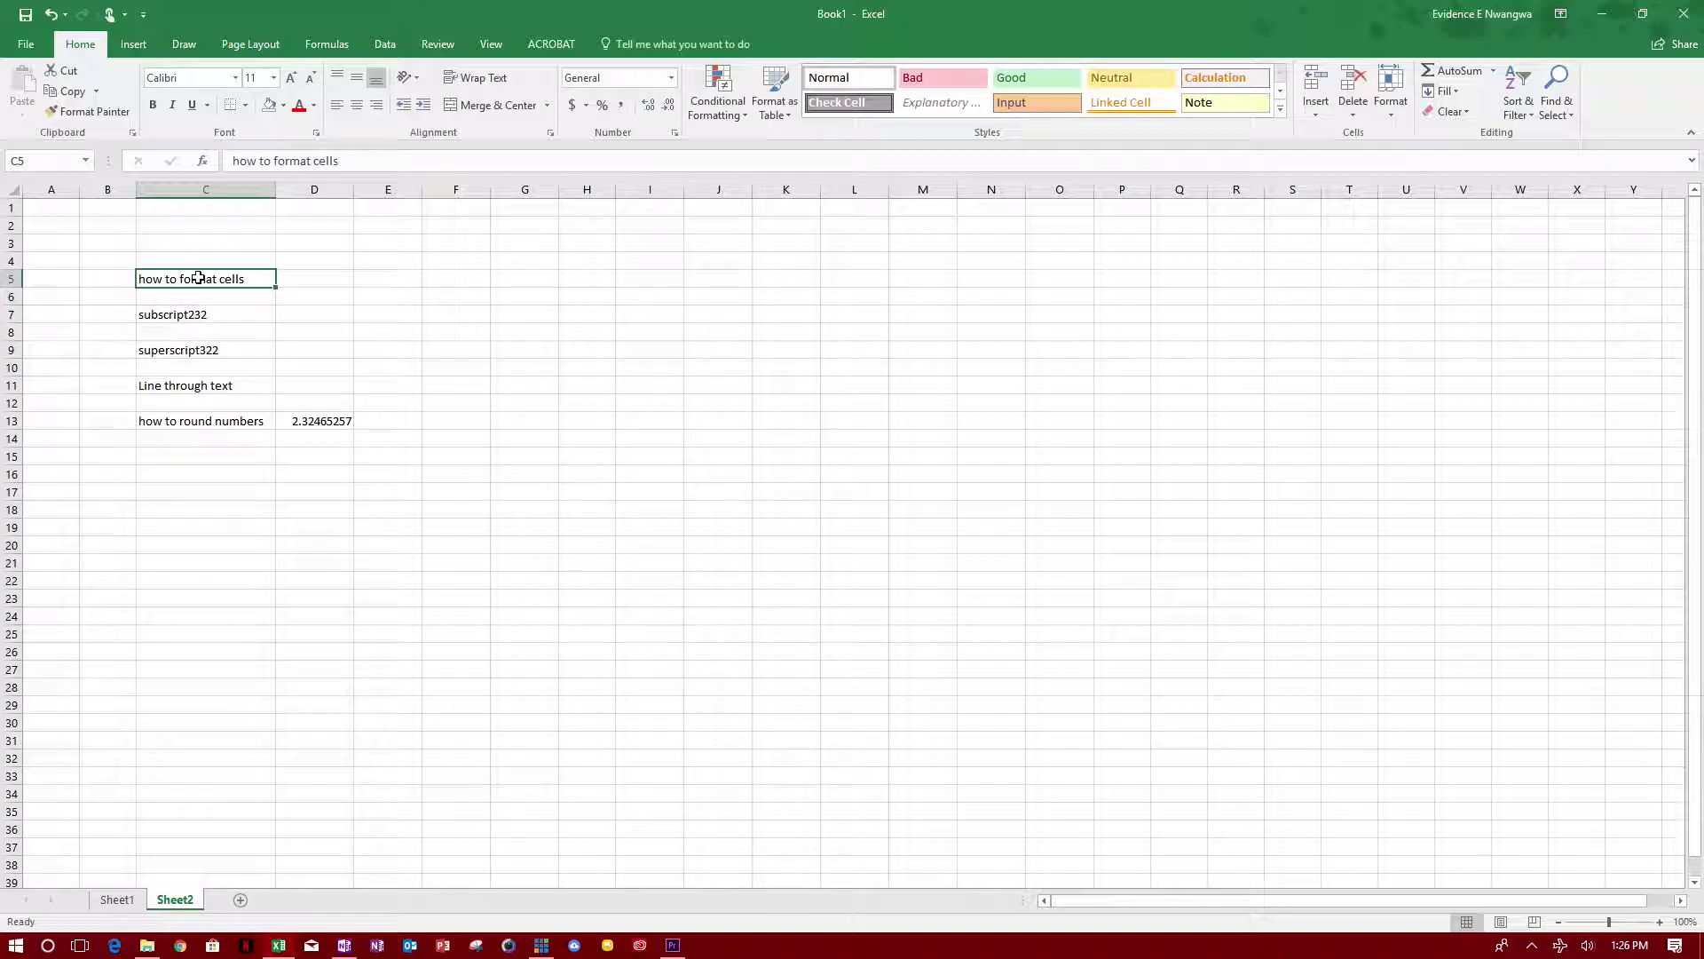
pyautogui.rightClick(206, 280)
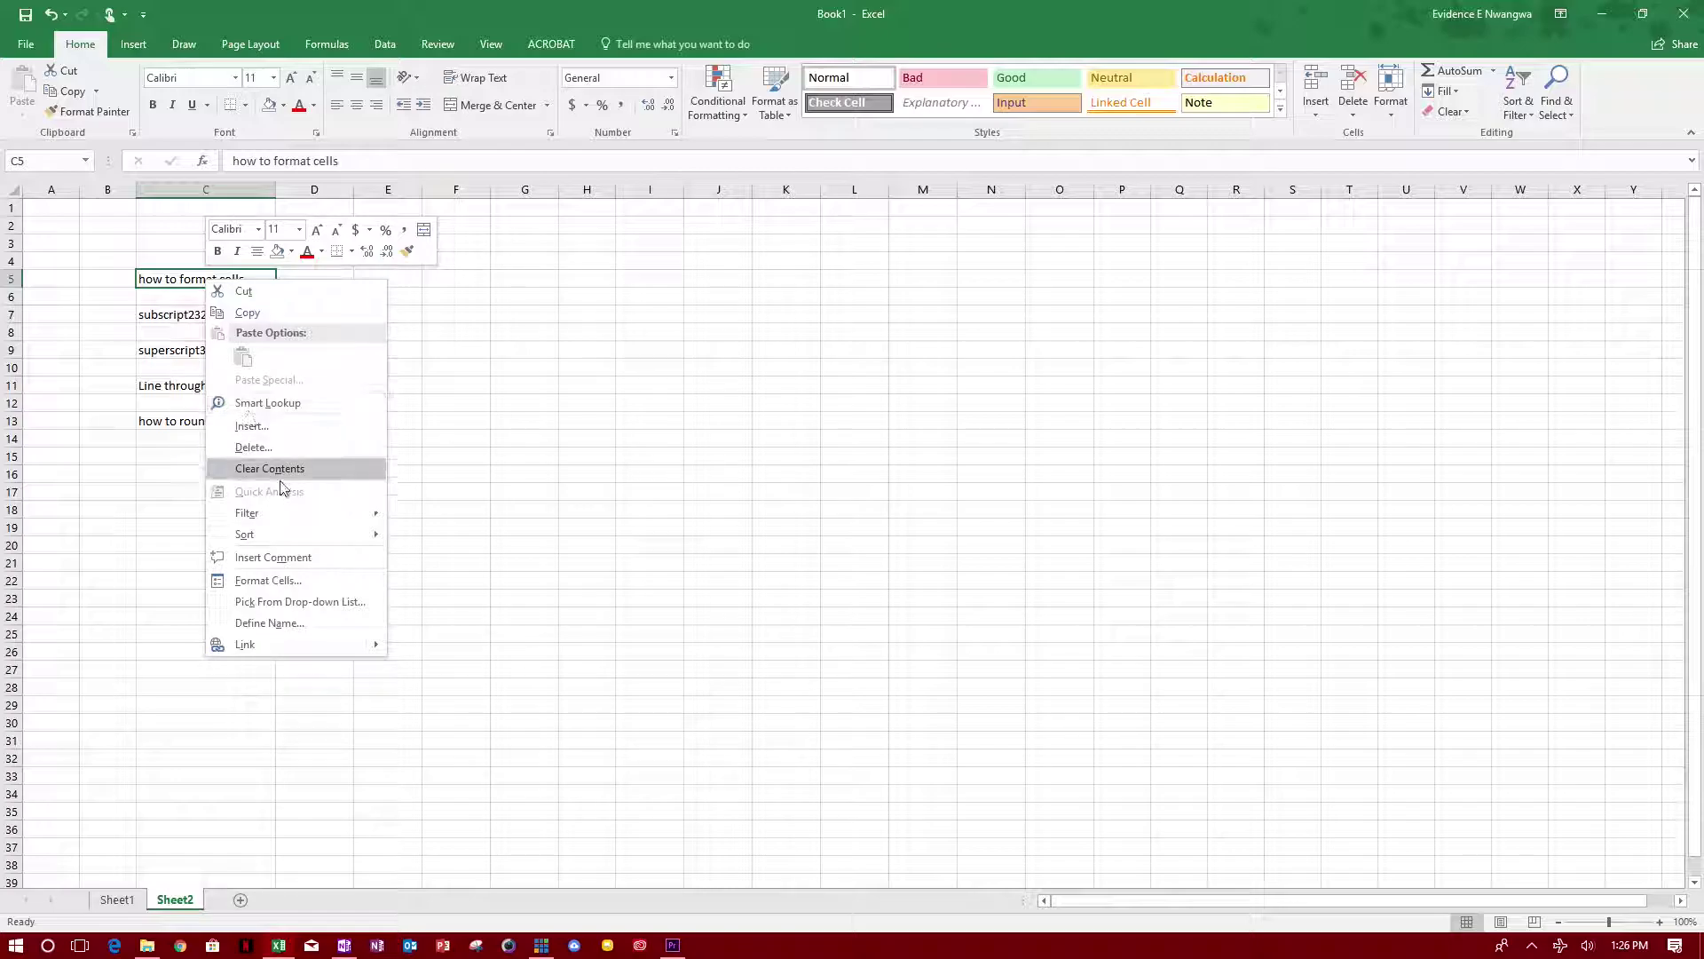
pyautogui.click(316, 582)
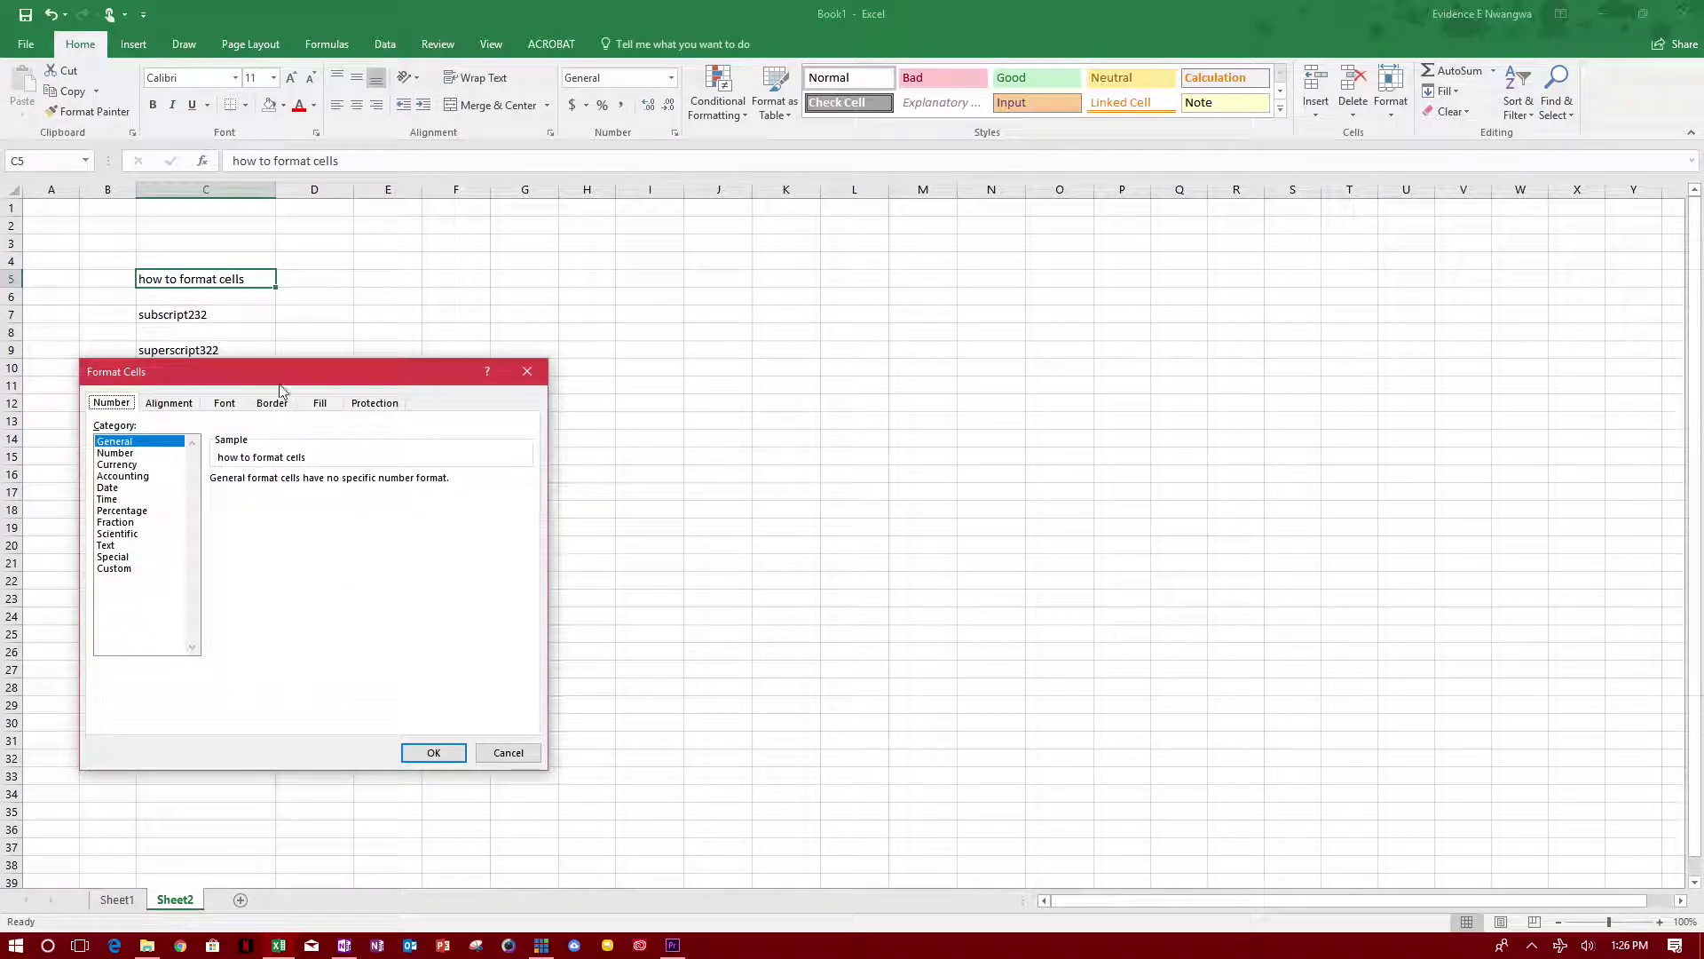
pyautogui.moveTo(281, 380); pyautogui.dragTo(592, 245)
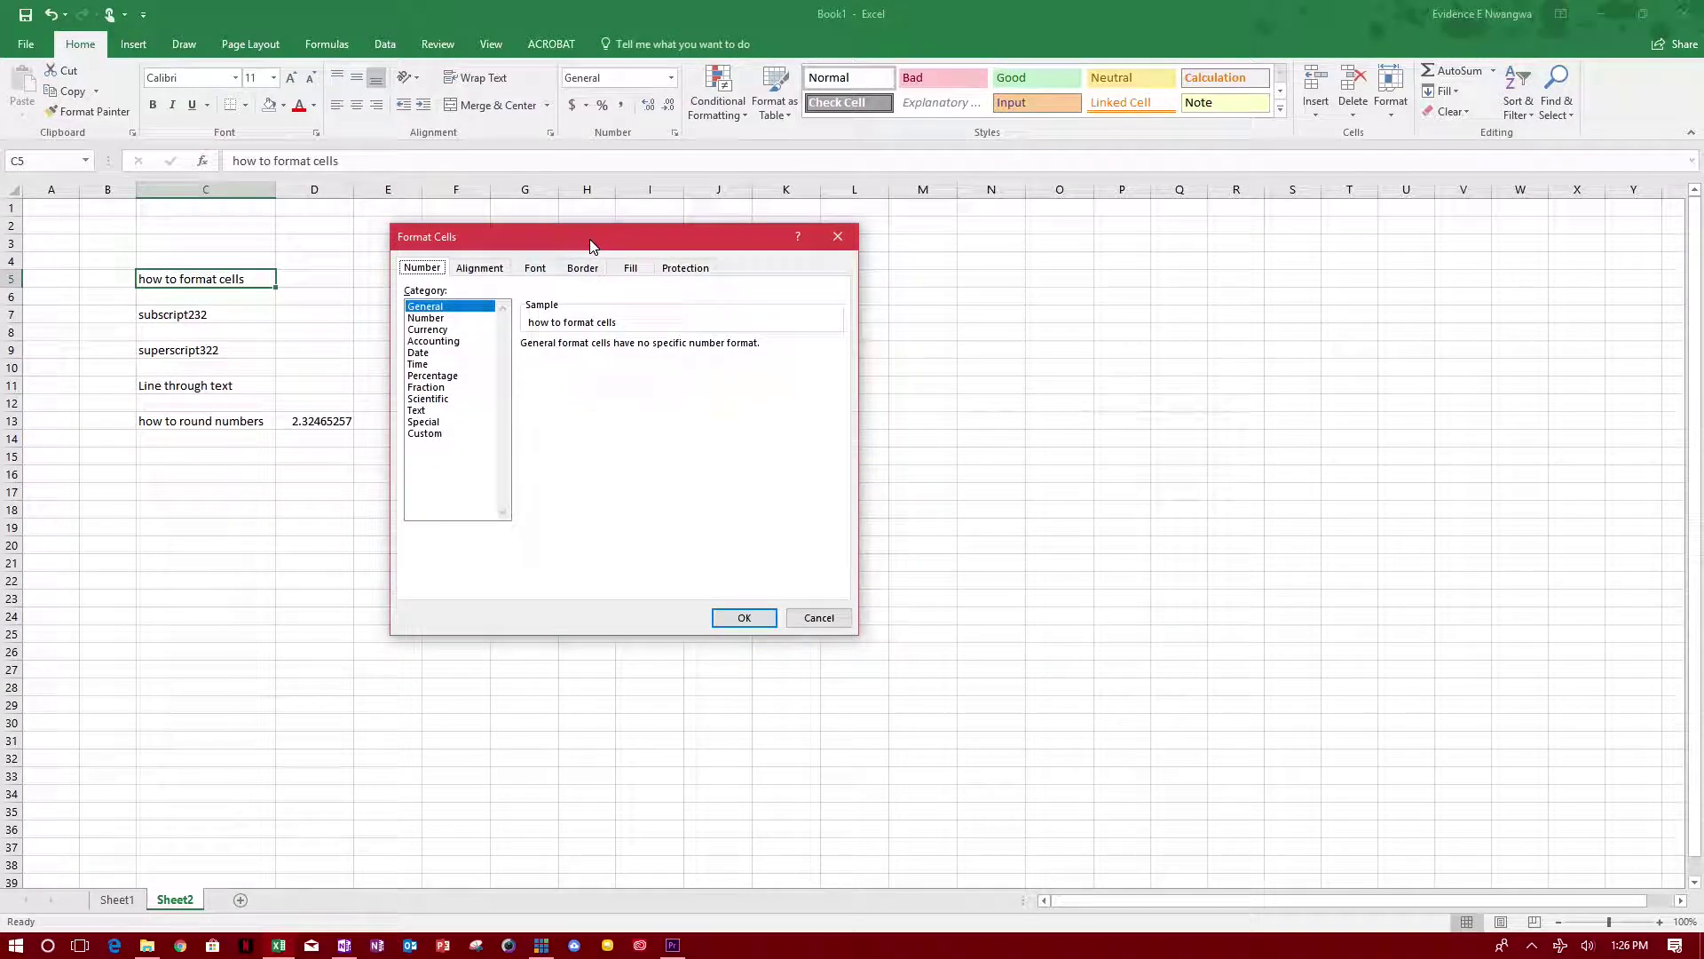
# Step: Browse the Number, Currency, Accounting, Date and Time category options
pyautogui.click(435, 319)
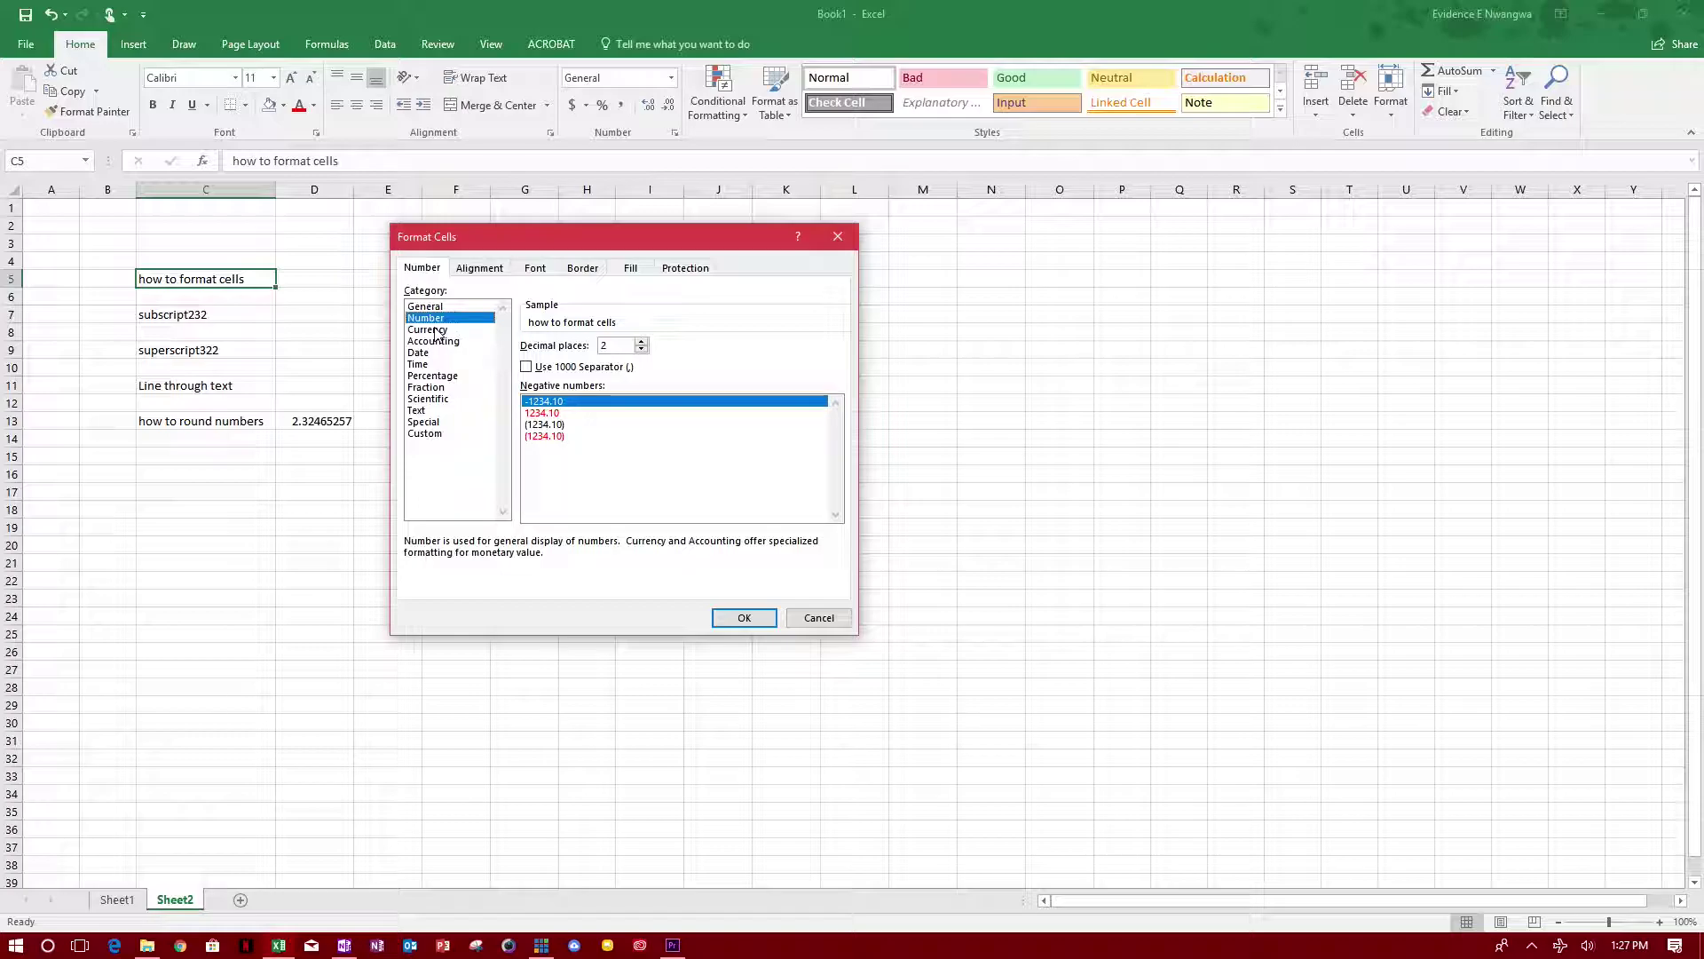
pyautogui.click(437, 330)
pyautogui.click(435, 342)
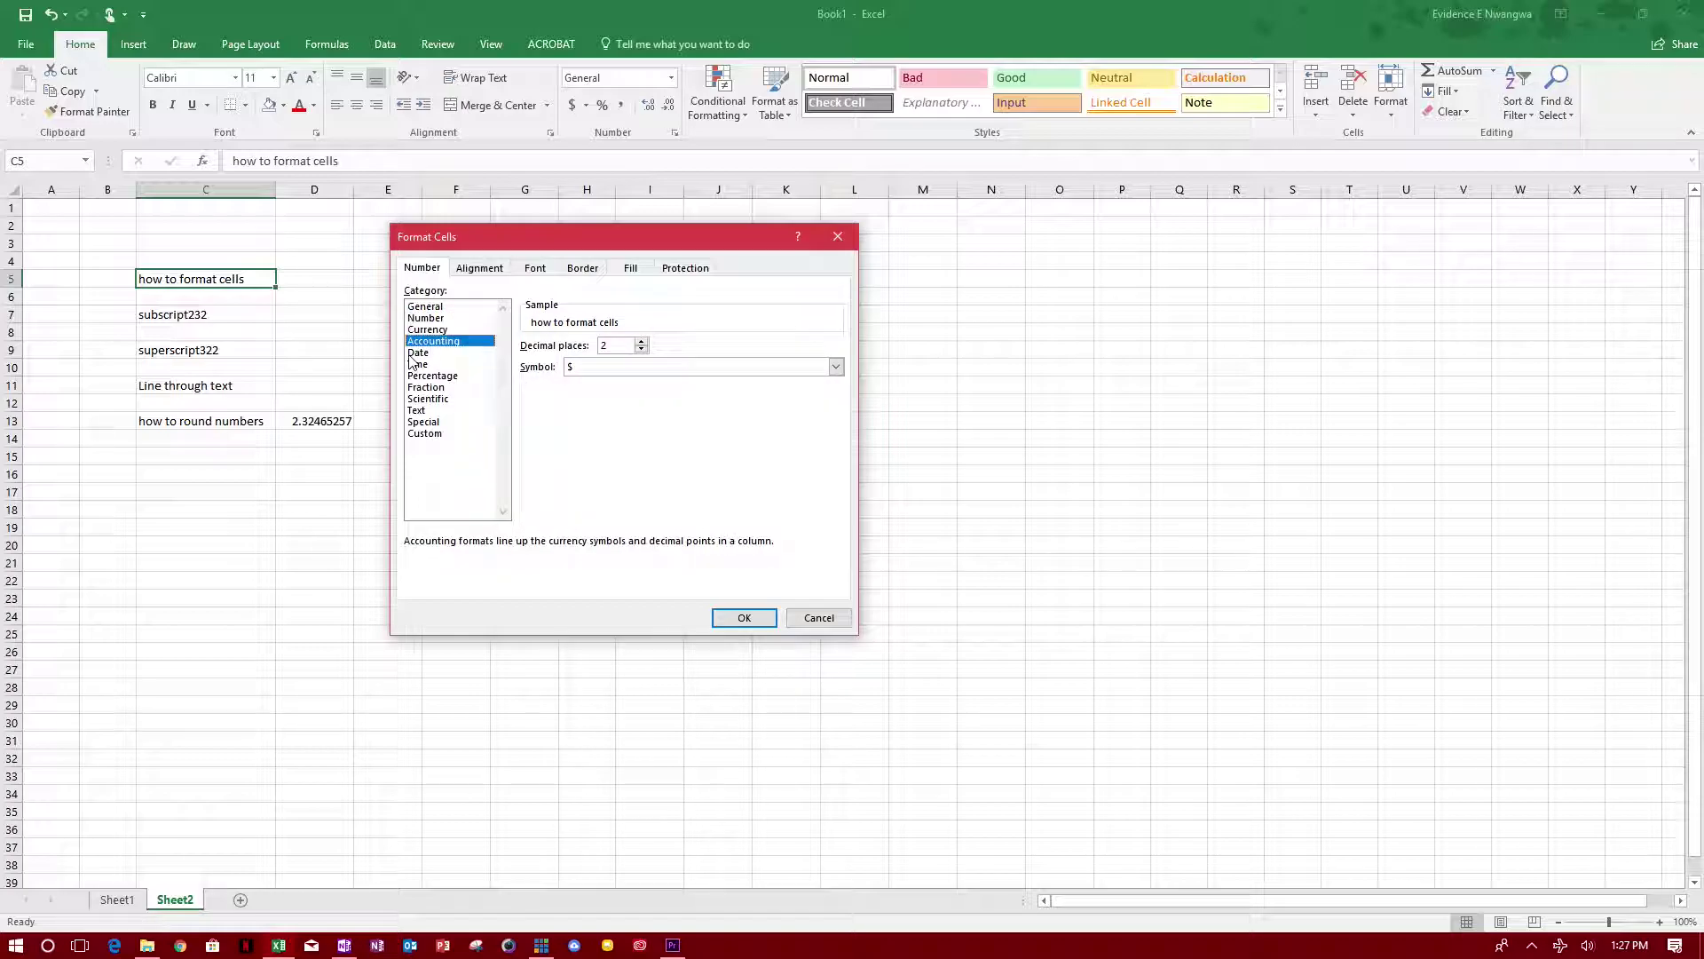
pyautogui.click(414, 355)
pyautogui.click(417, 364)
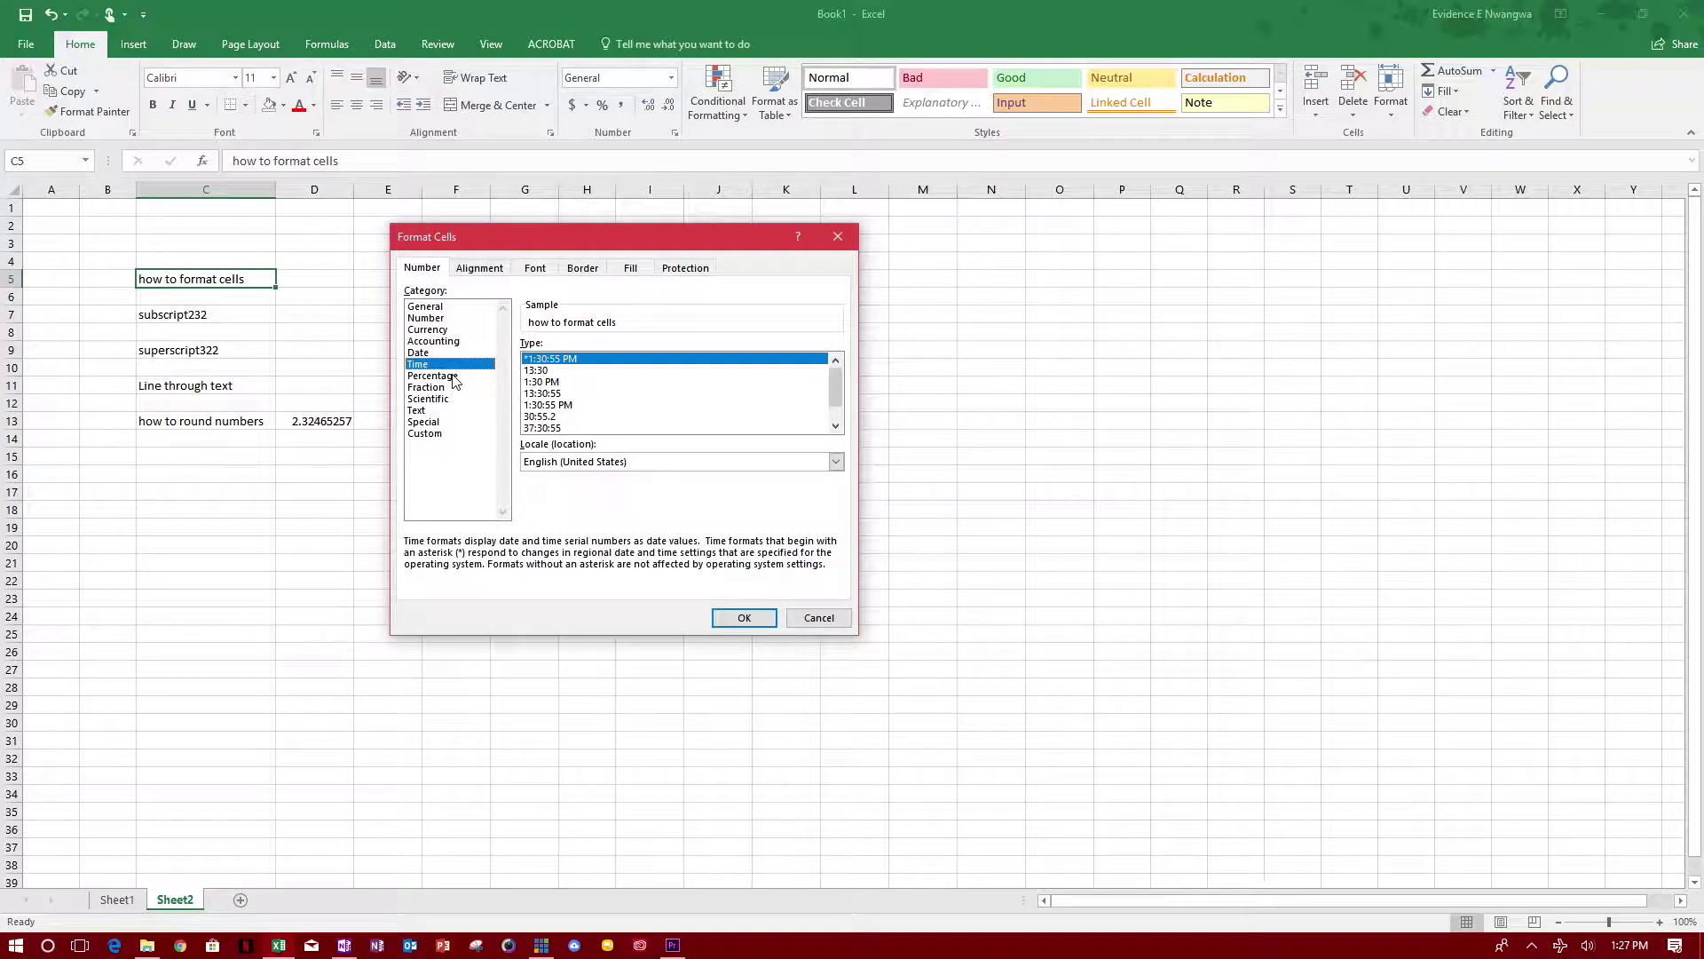
# Step: Preview Percentage, Fraction, Scientific (3 decimals), Text, Special and Custom categories
pyautogui.click(448, 376)
pyautogui.click(440, 388)
pyautogui.click(440, 399)
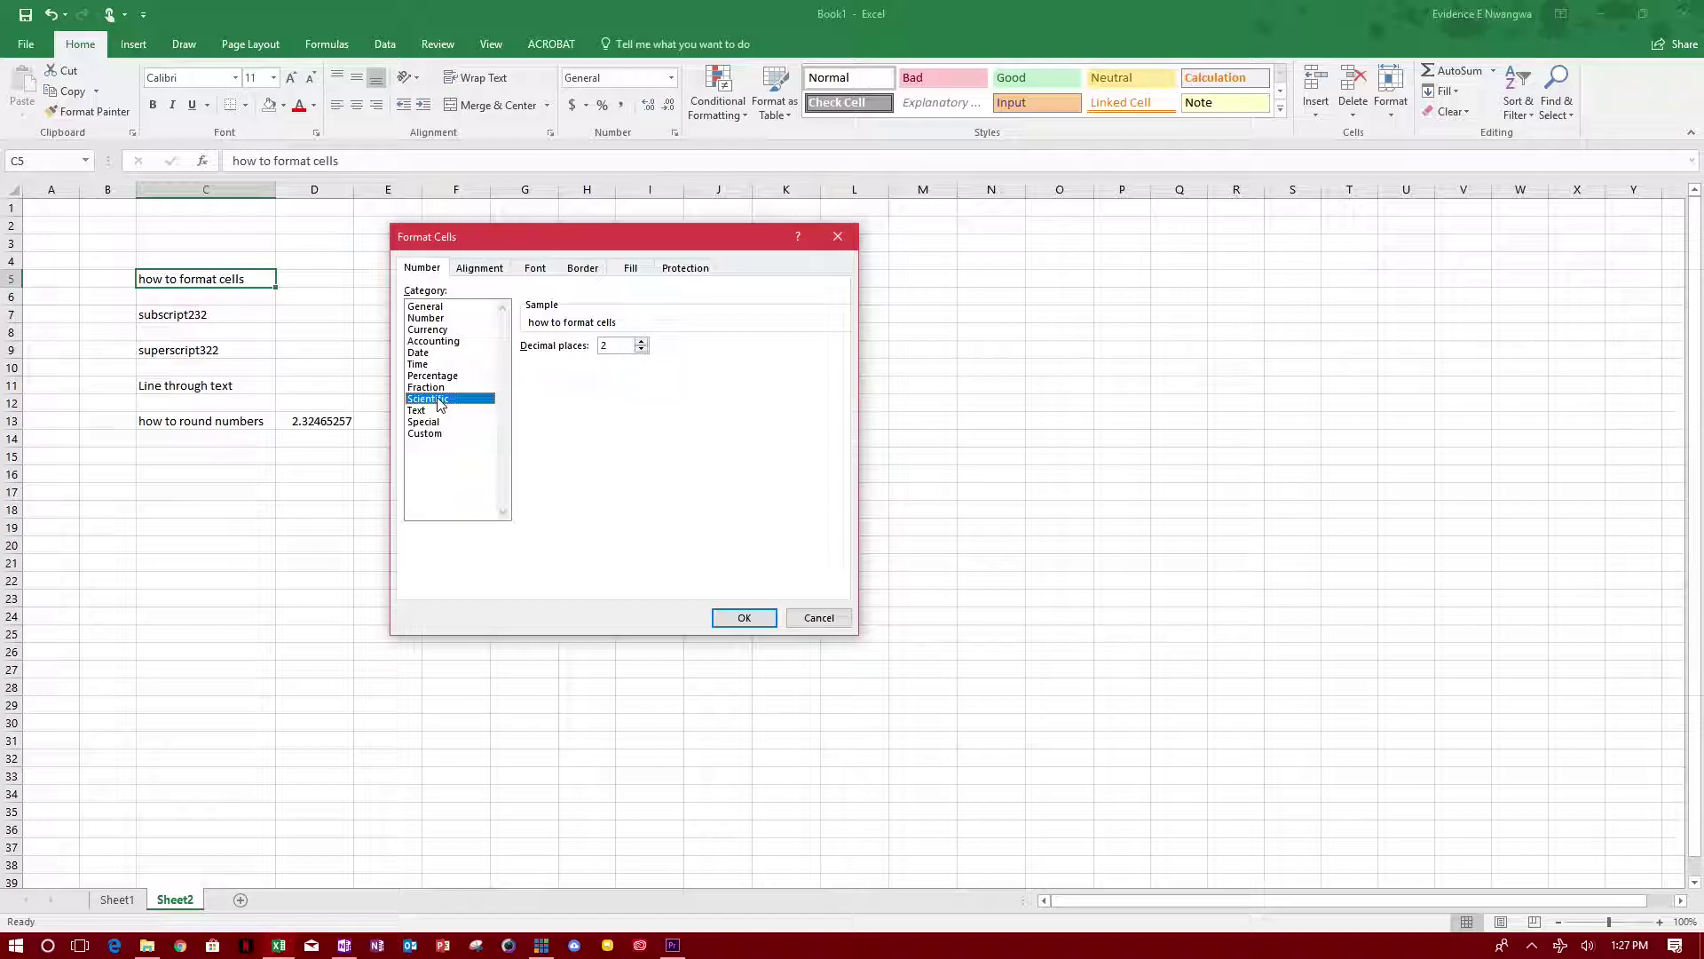
pyautogui.click(641, 342)
pyautogui.click(419, 410)
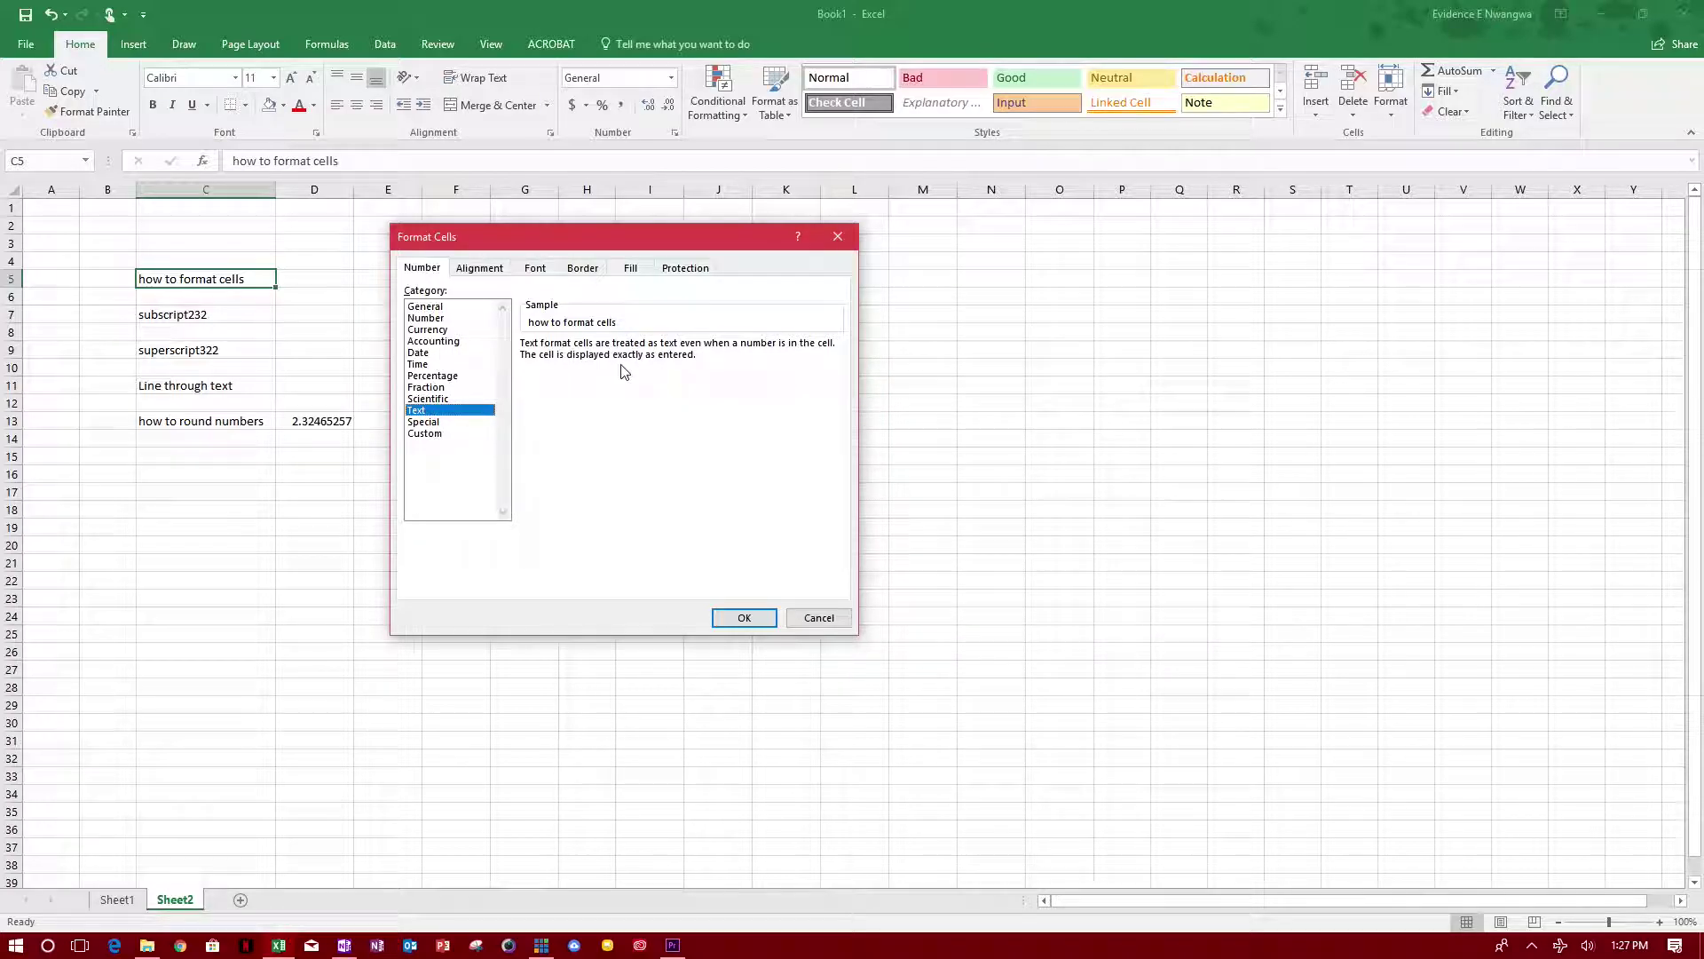
pyautogui.click(425, 422)
pyautogui.click(425, 433)
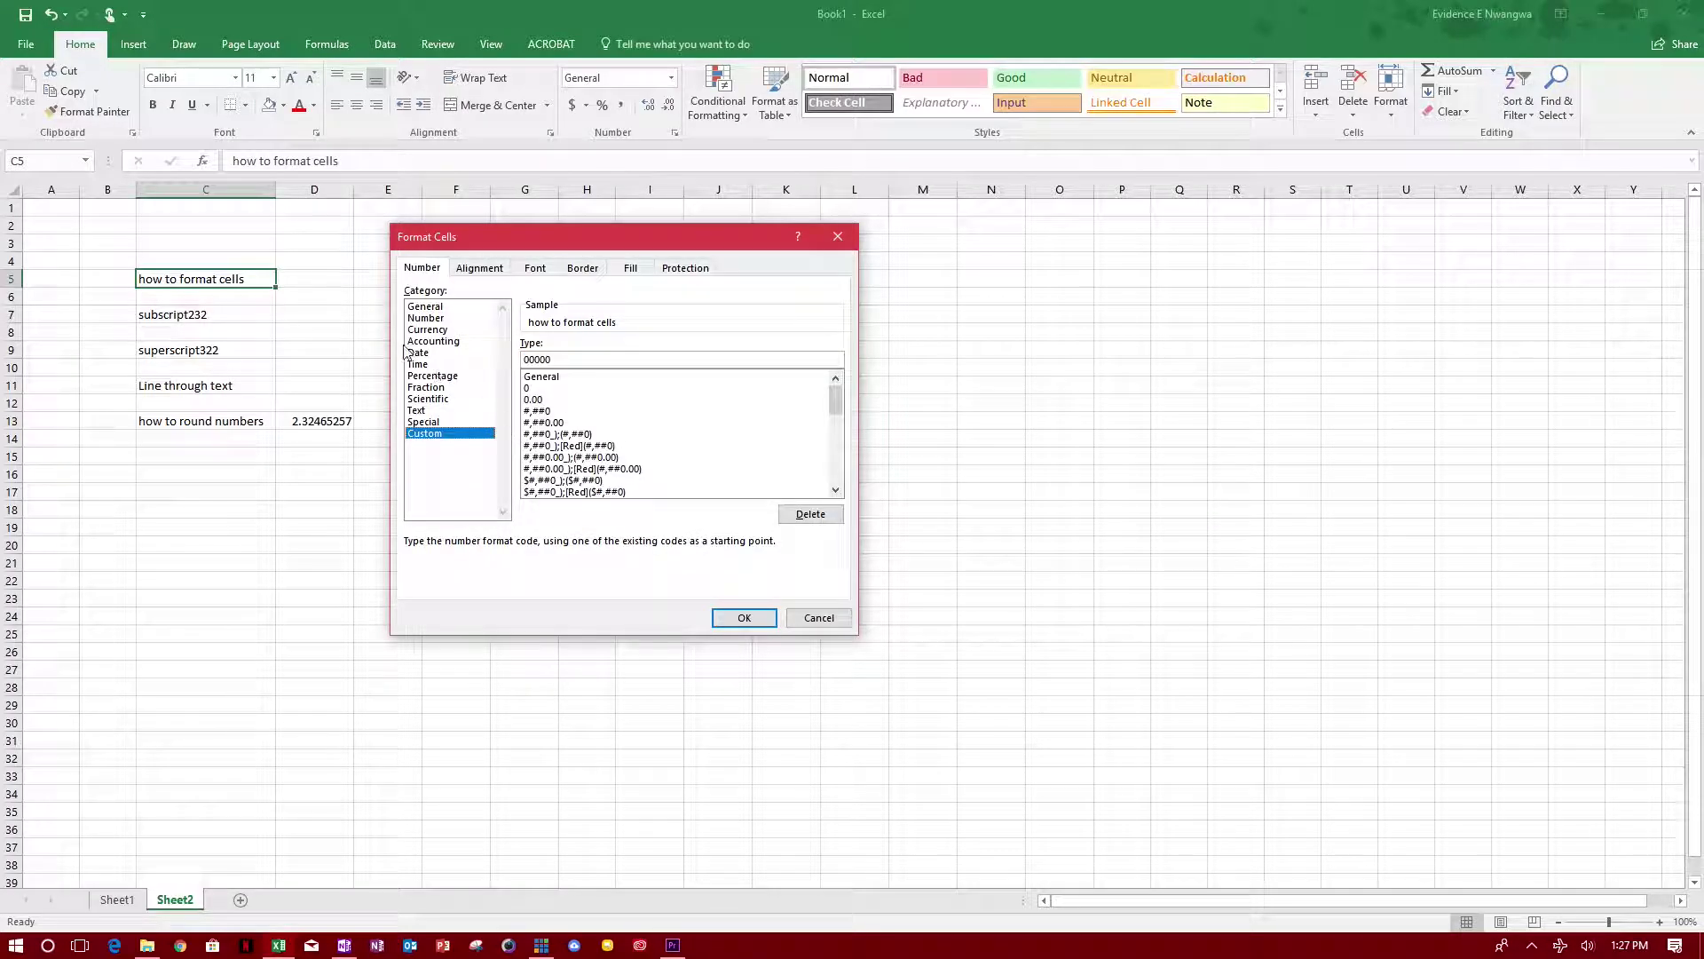
# Step: Look through the Alignment, Font, Border, Fill and Protection tabs
pyautogui.click(480, 268)
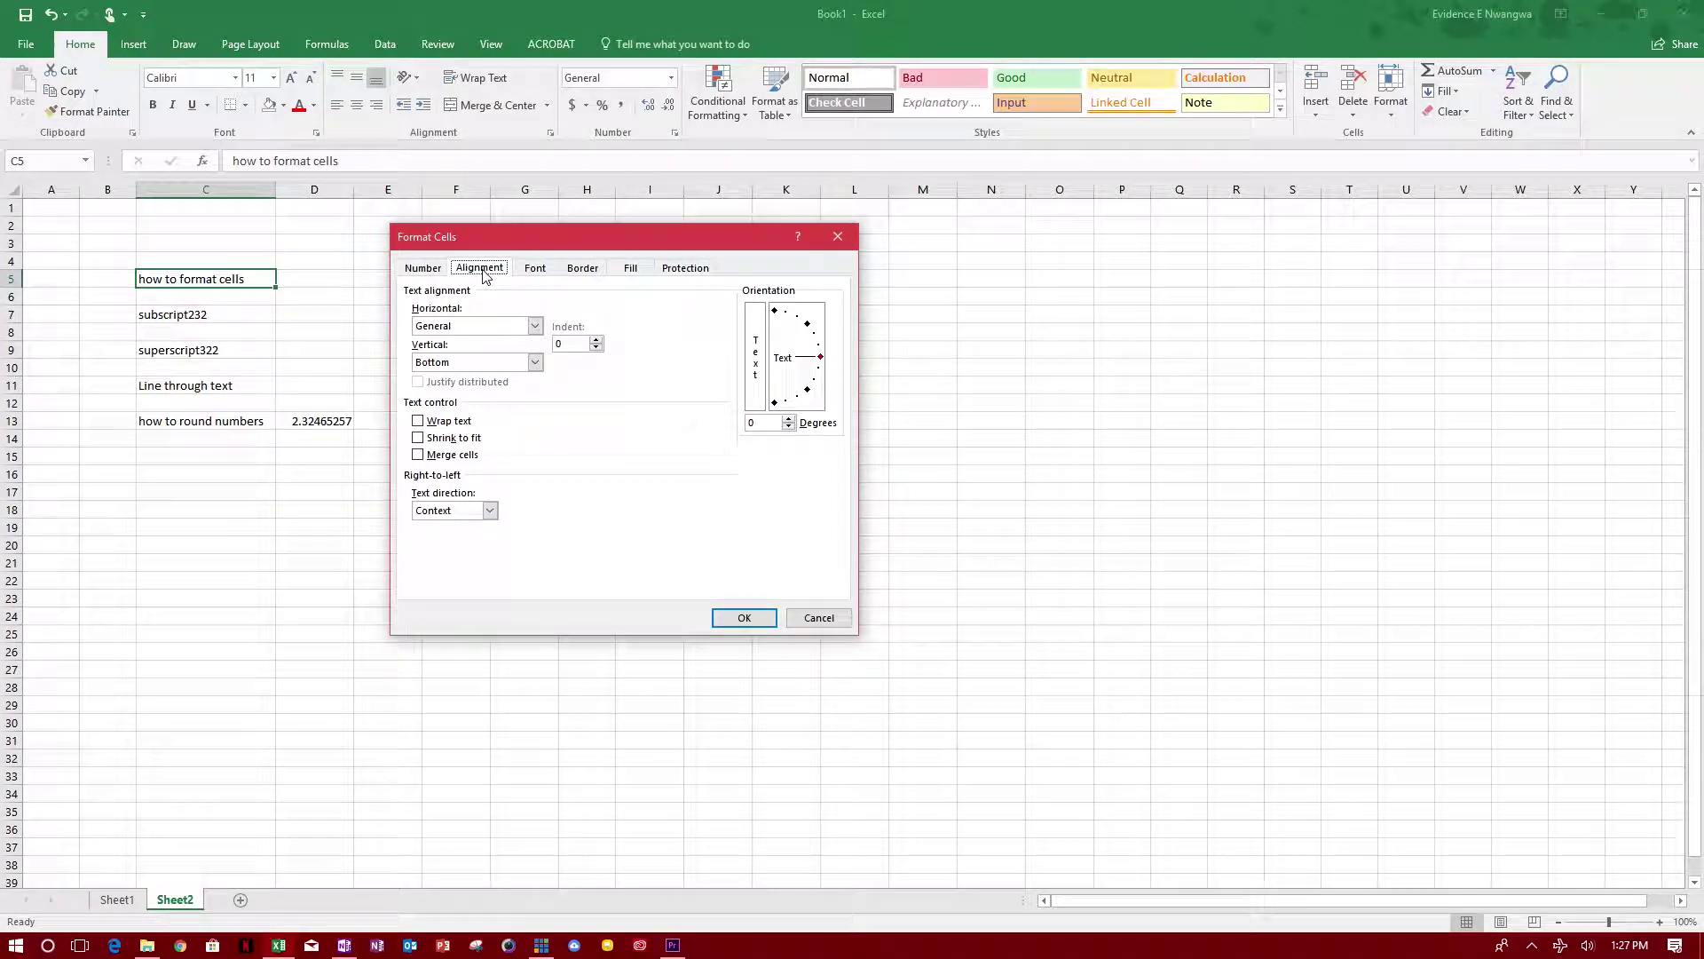
pyautogui.click(534, 269)
pyautogui.click(575, 269)
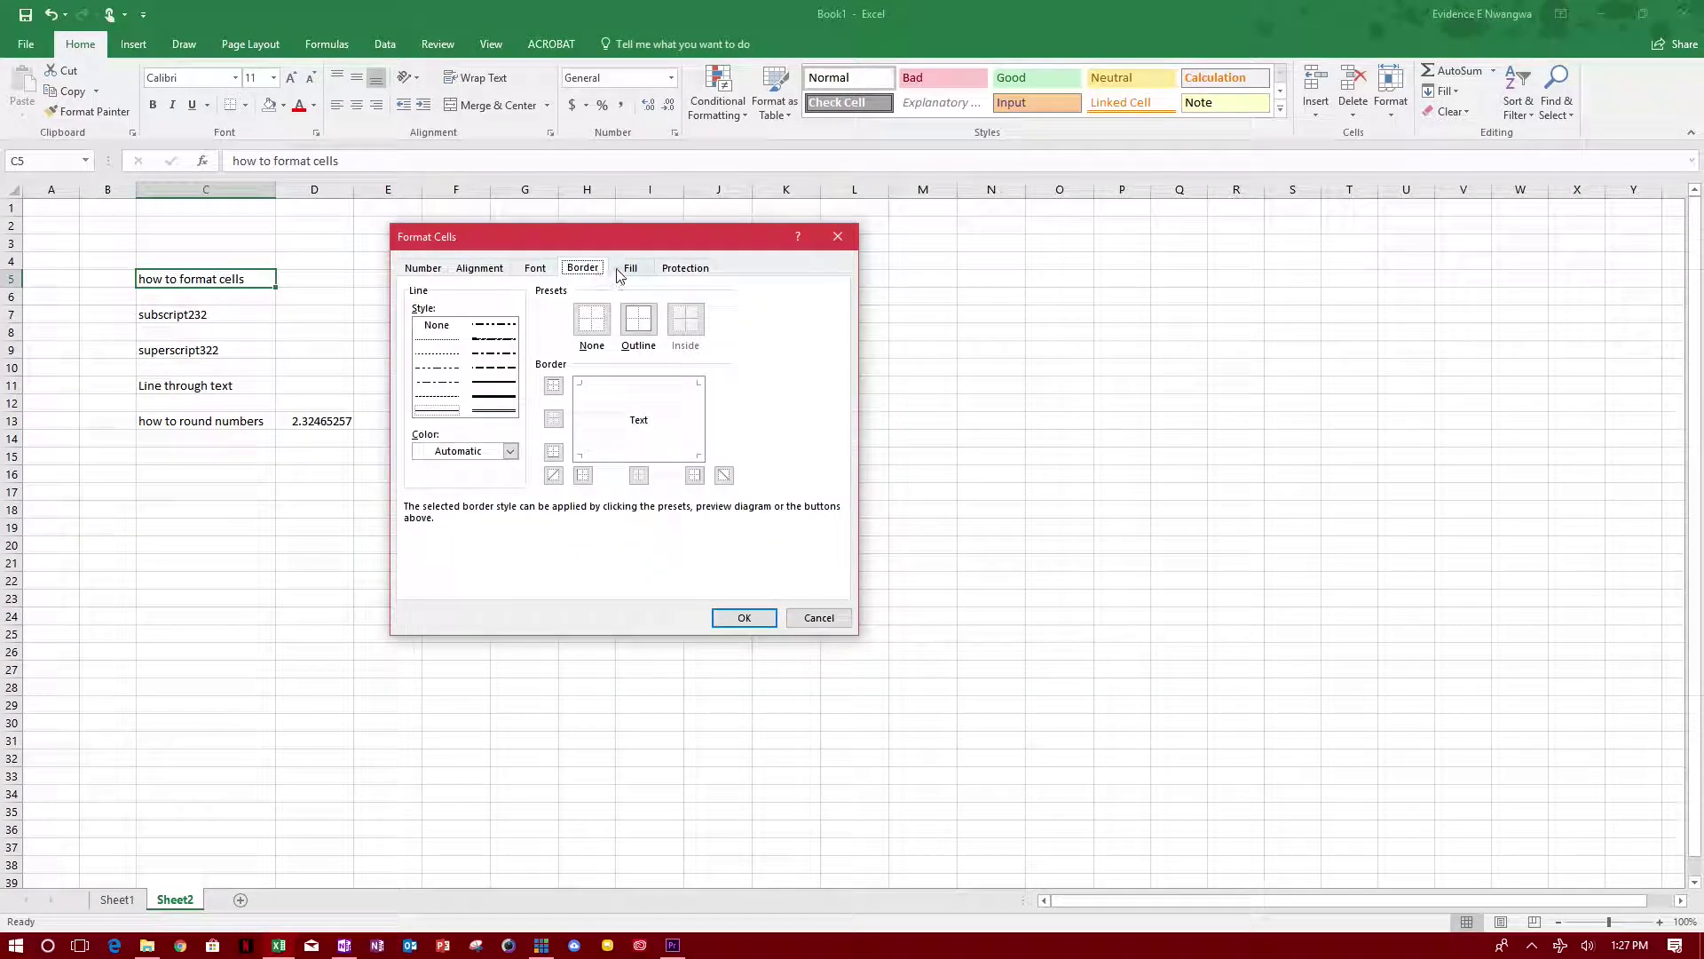
pyautogui.click(629, 268)
pyautogui.click(686, 269)
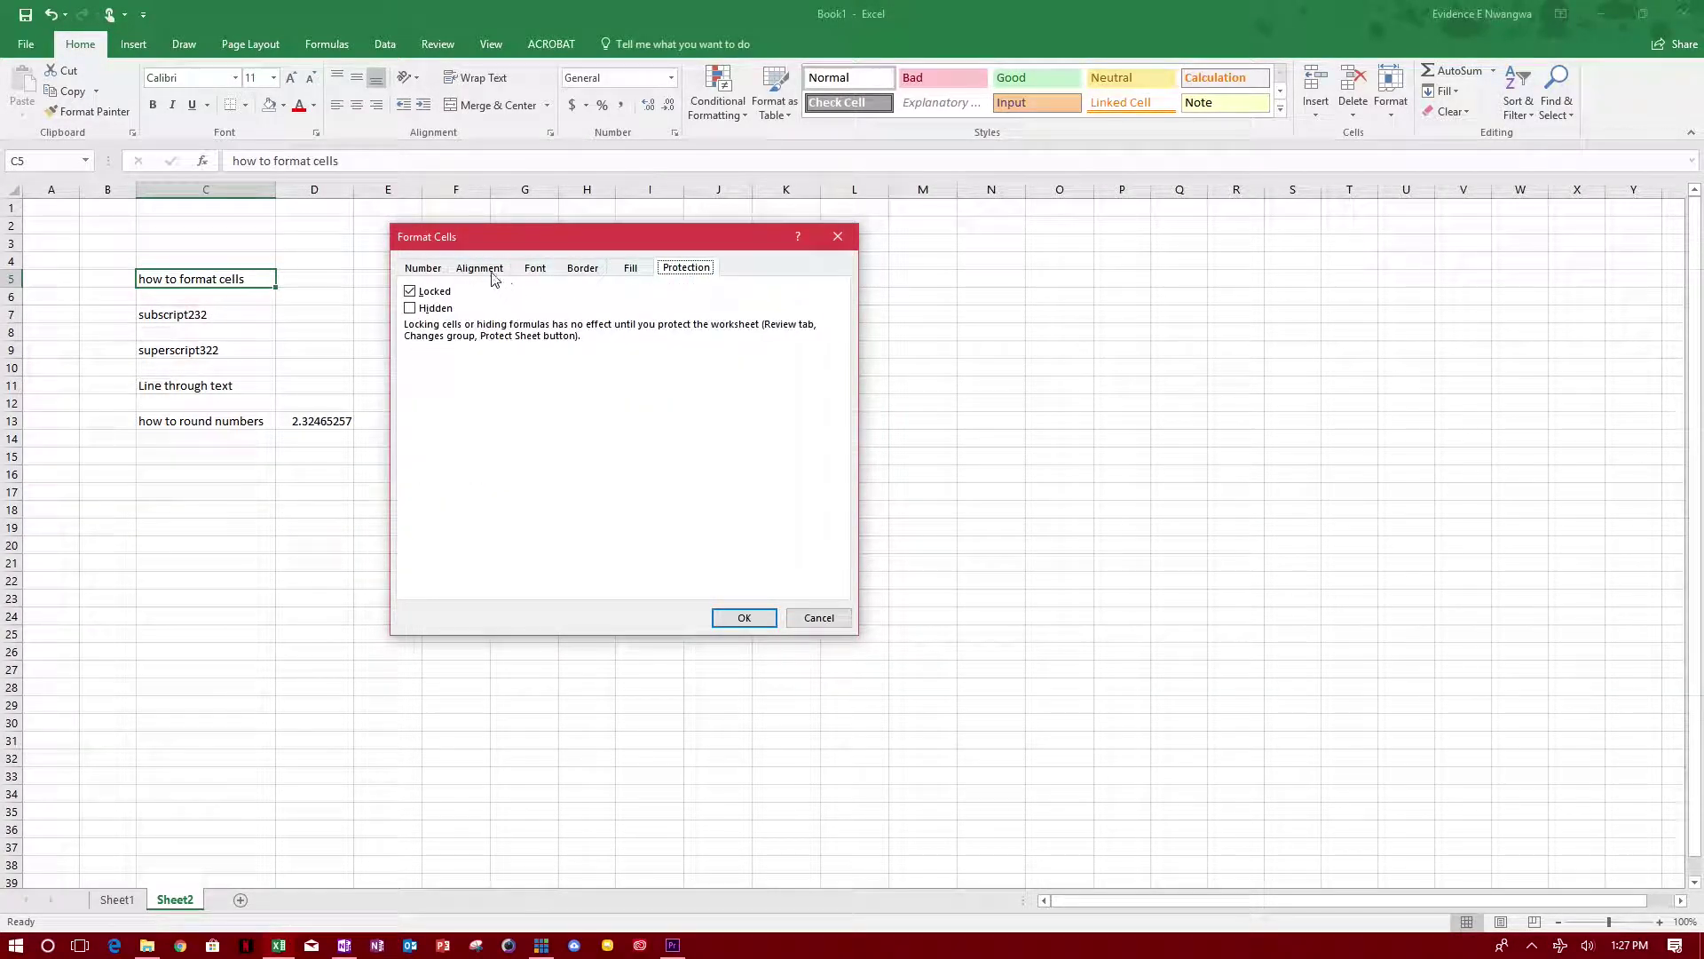
# Step: Apply the Text number format to the 'how to format cells' cell
pyautogui.click(423, 269)
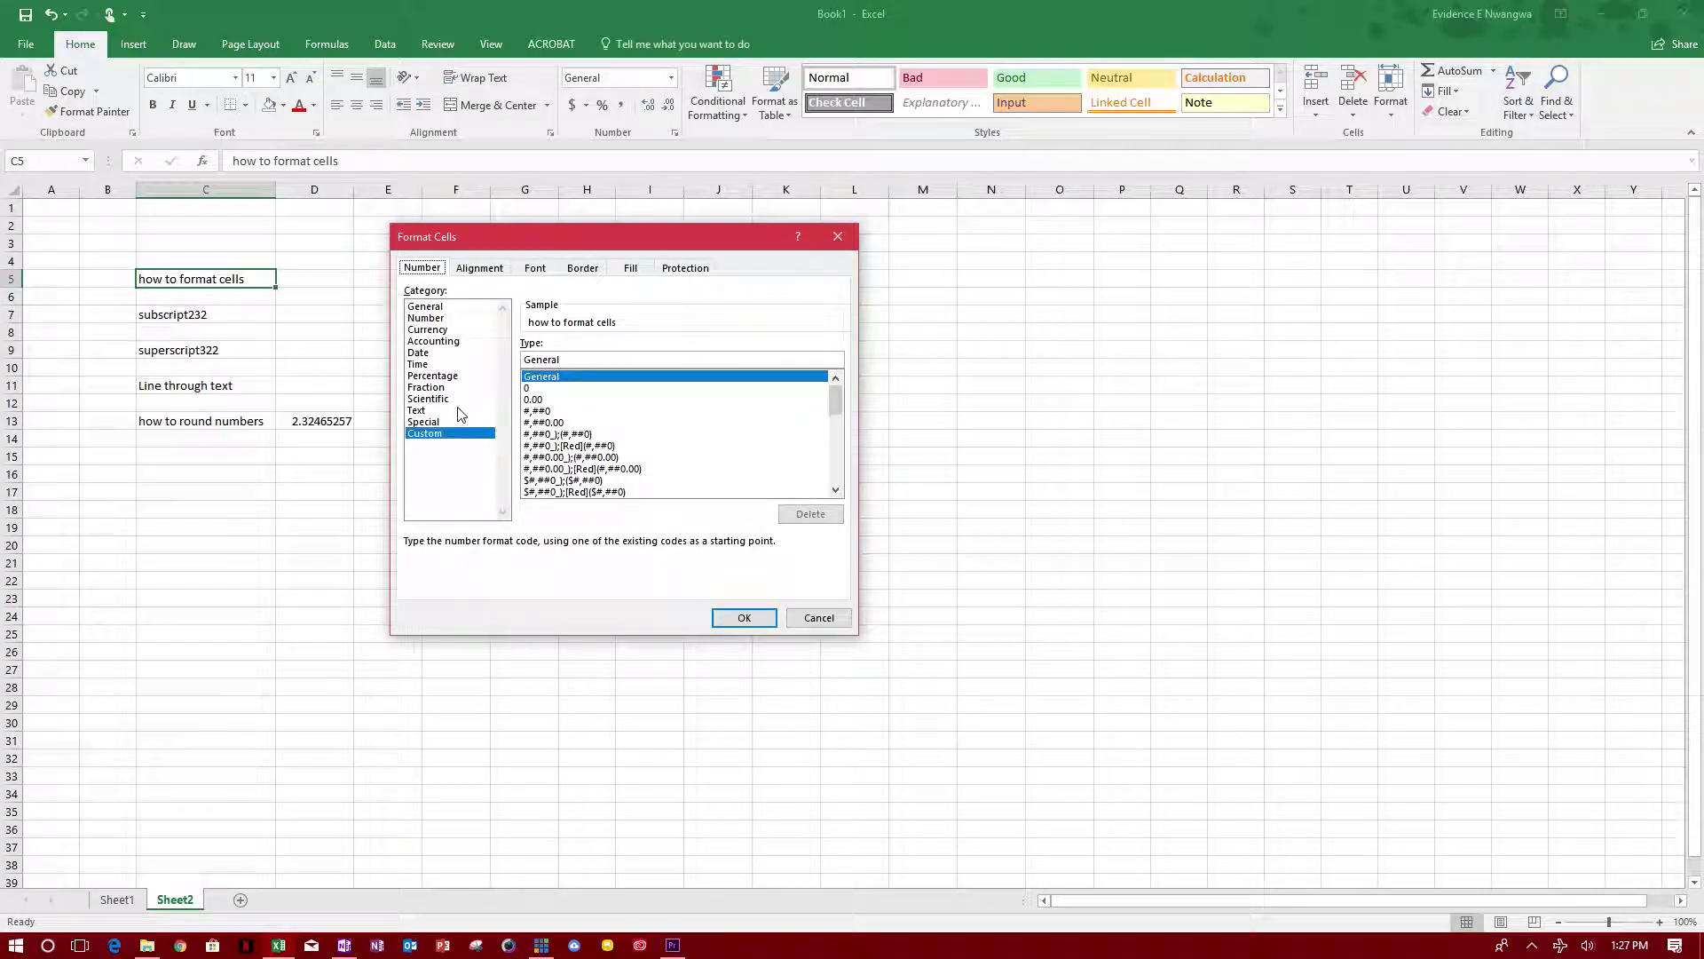
pyautogui.click(427, 410)
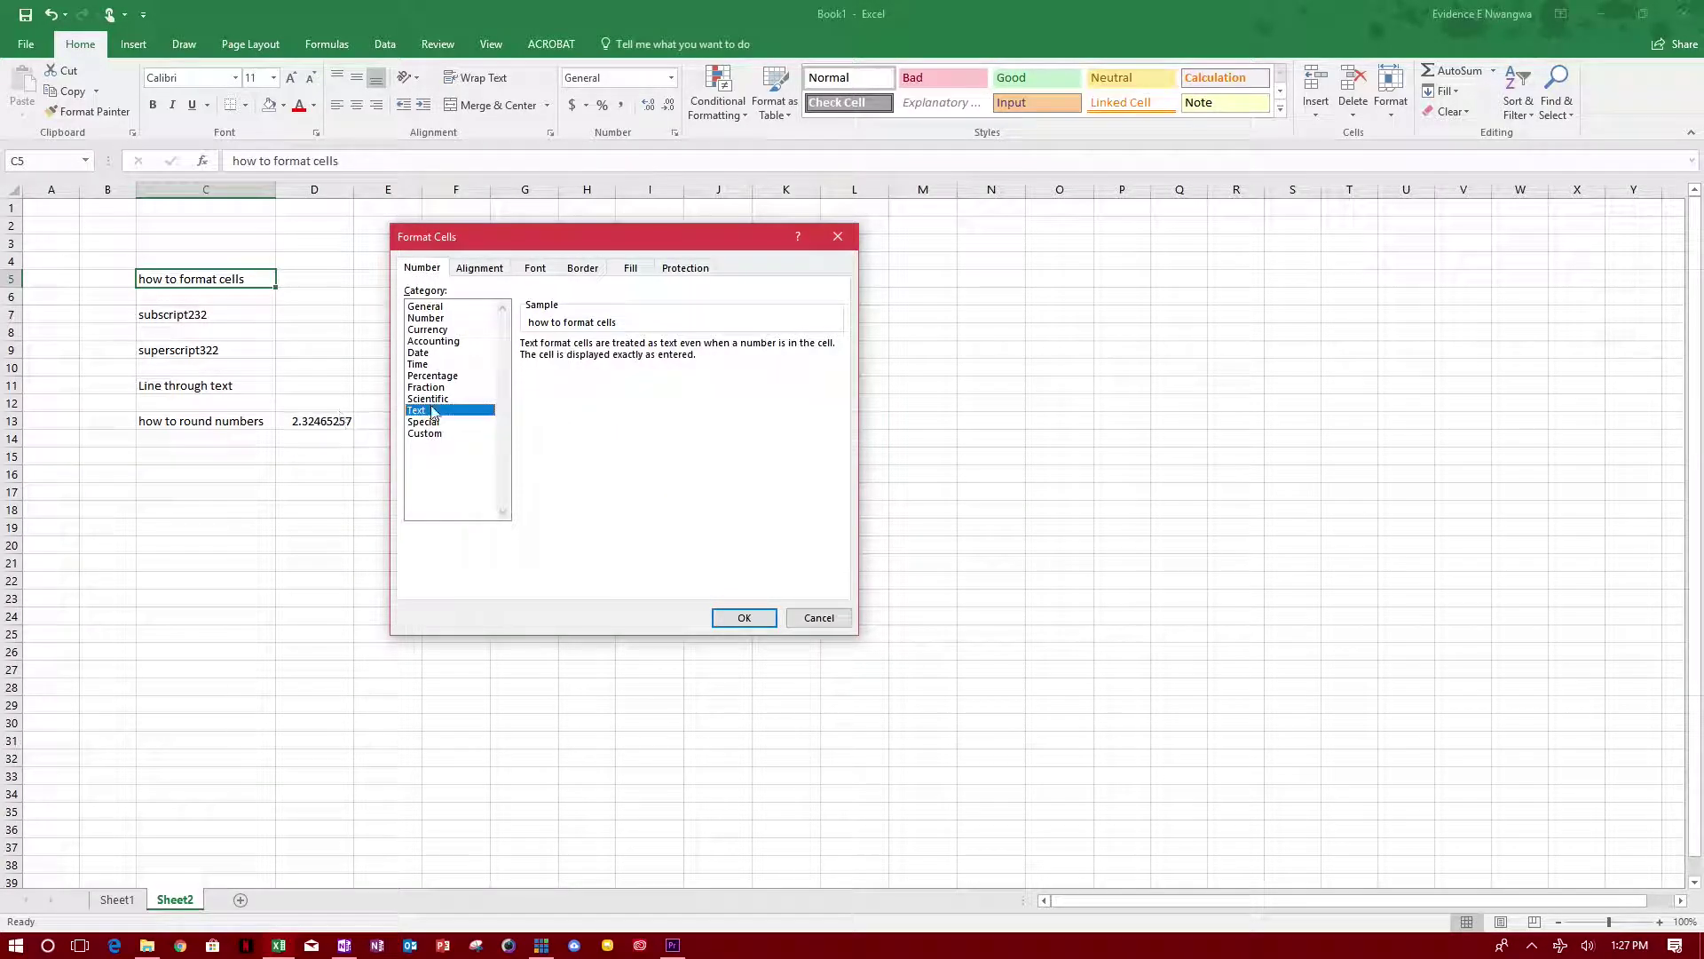
pyautogui.click(744, 617)
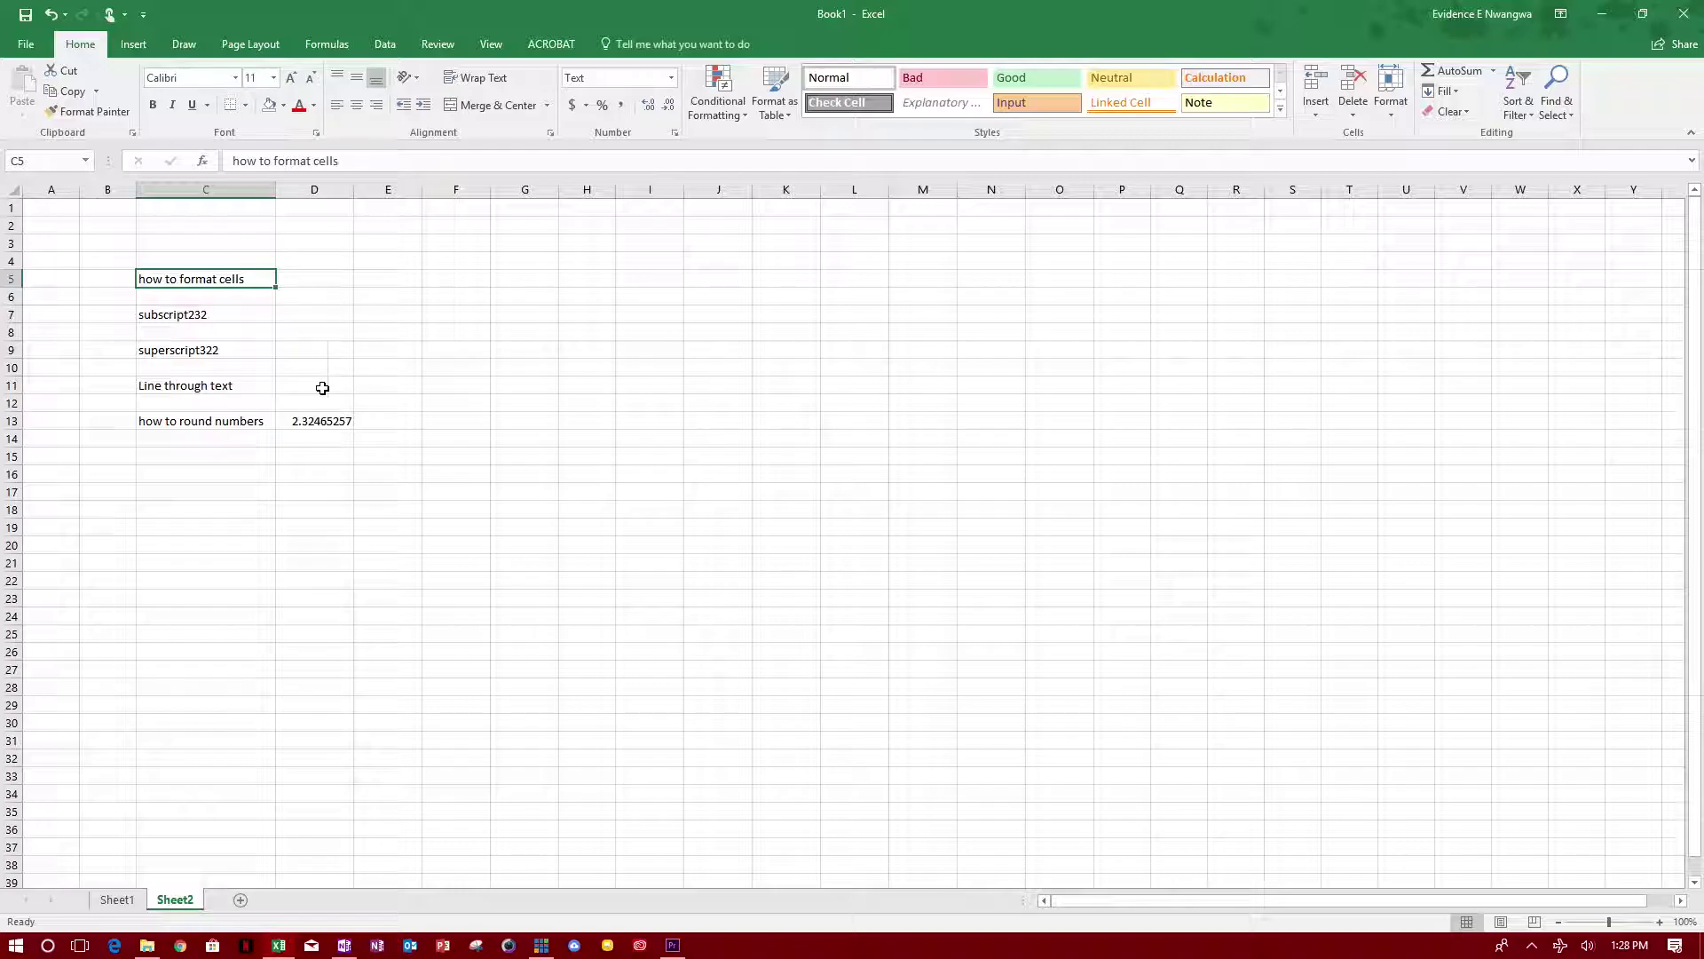
pyautogui.click(185, 315)
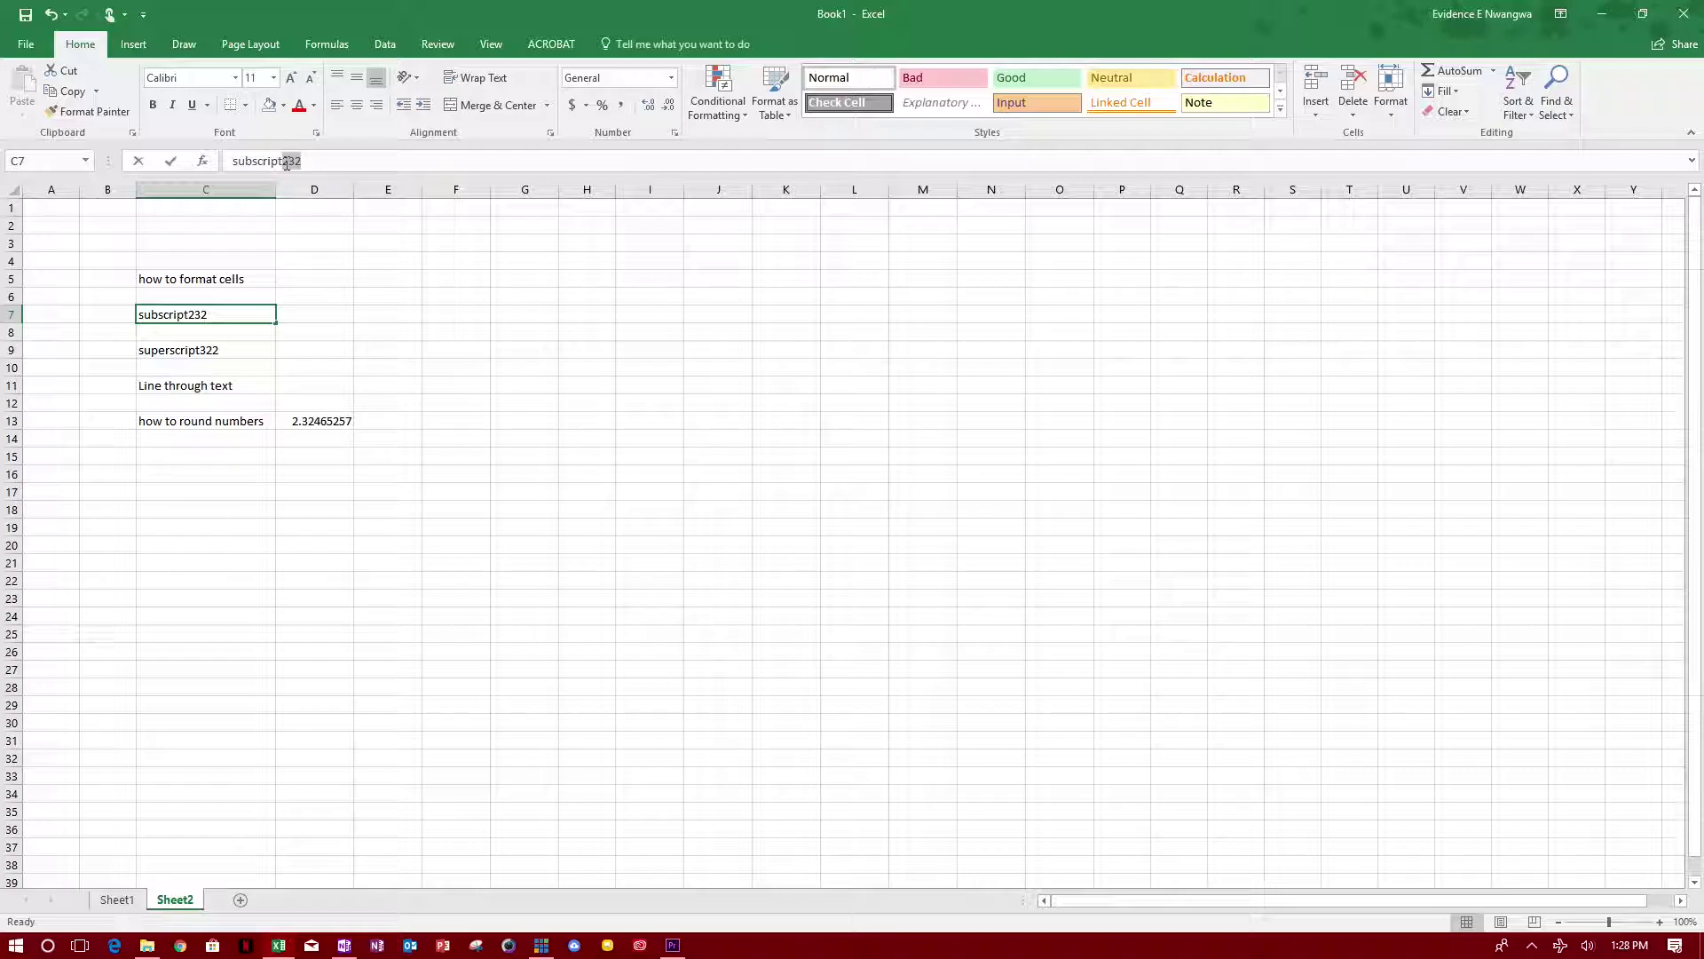
# Step: Format the digits 232 in 'subscript232' in C7 as subscript
pyautogui.moveTo(302, 161); pyautogui.dragTo(286, 161)
pyautogui.rightClick(291, 165)
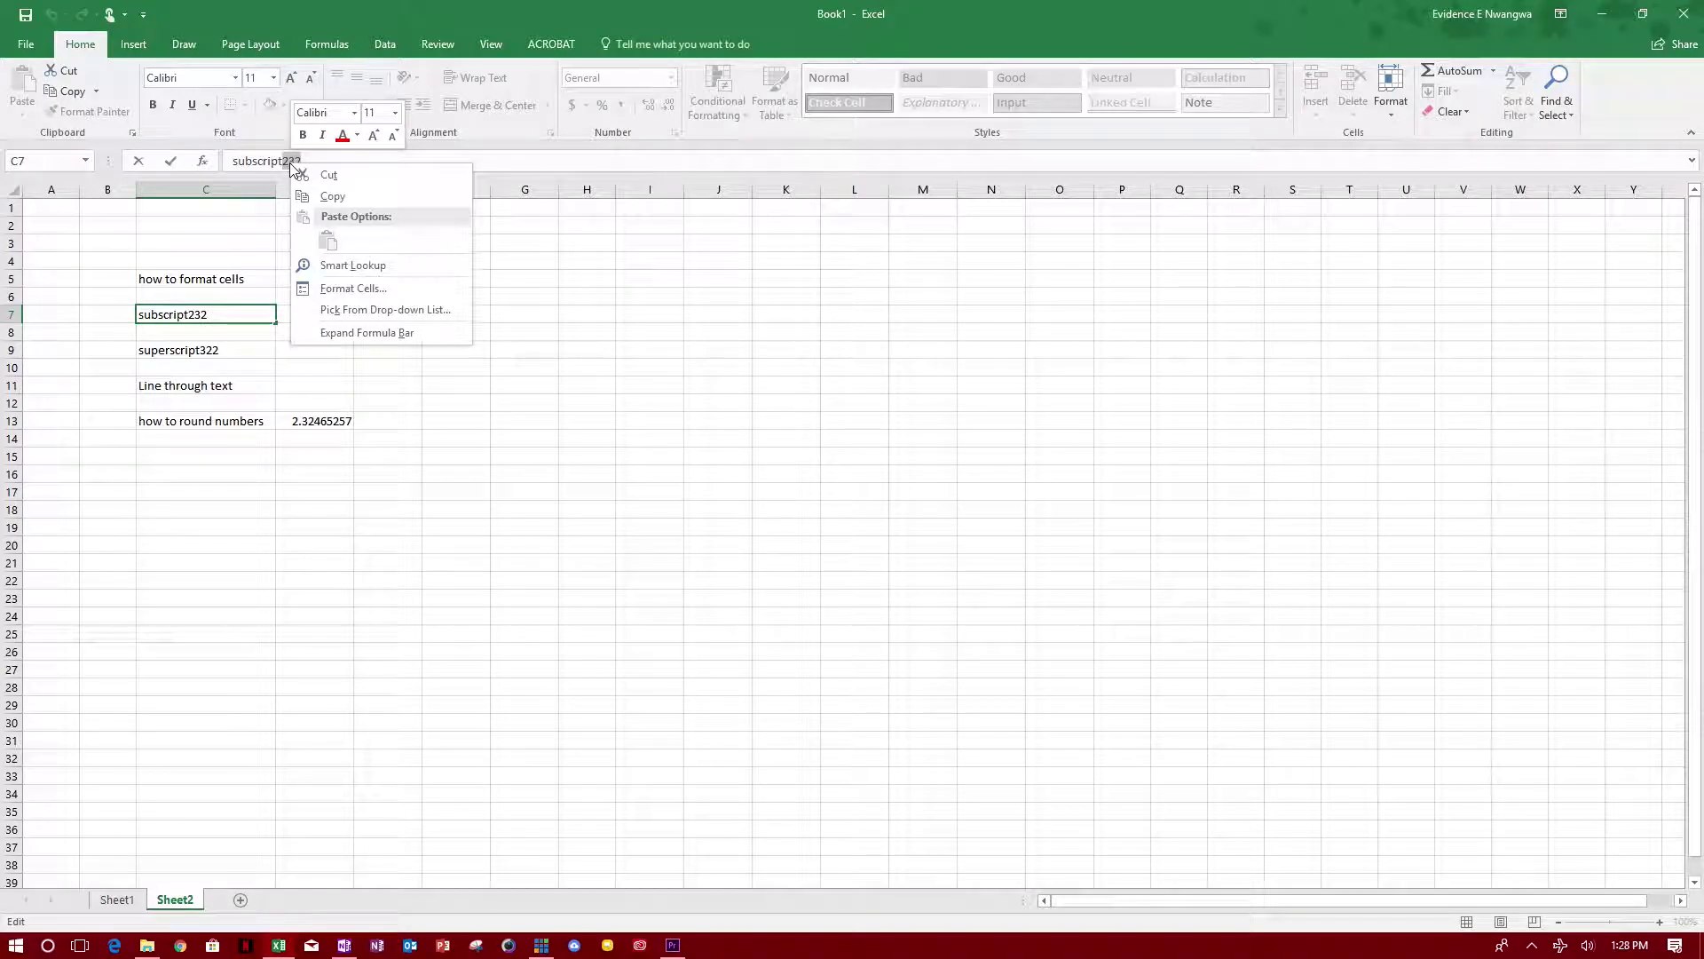
pyautogui.click(371, 286)
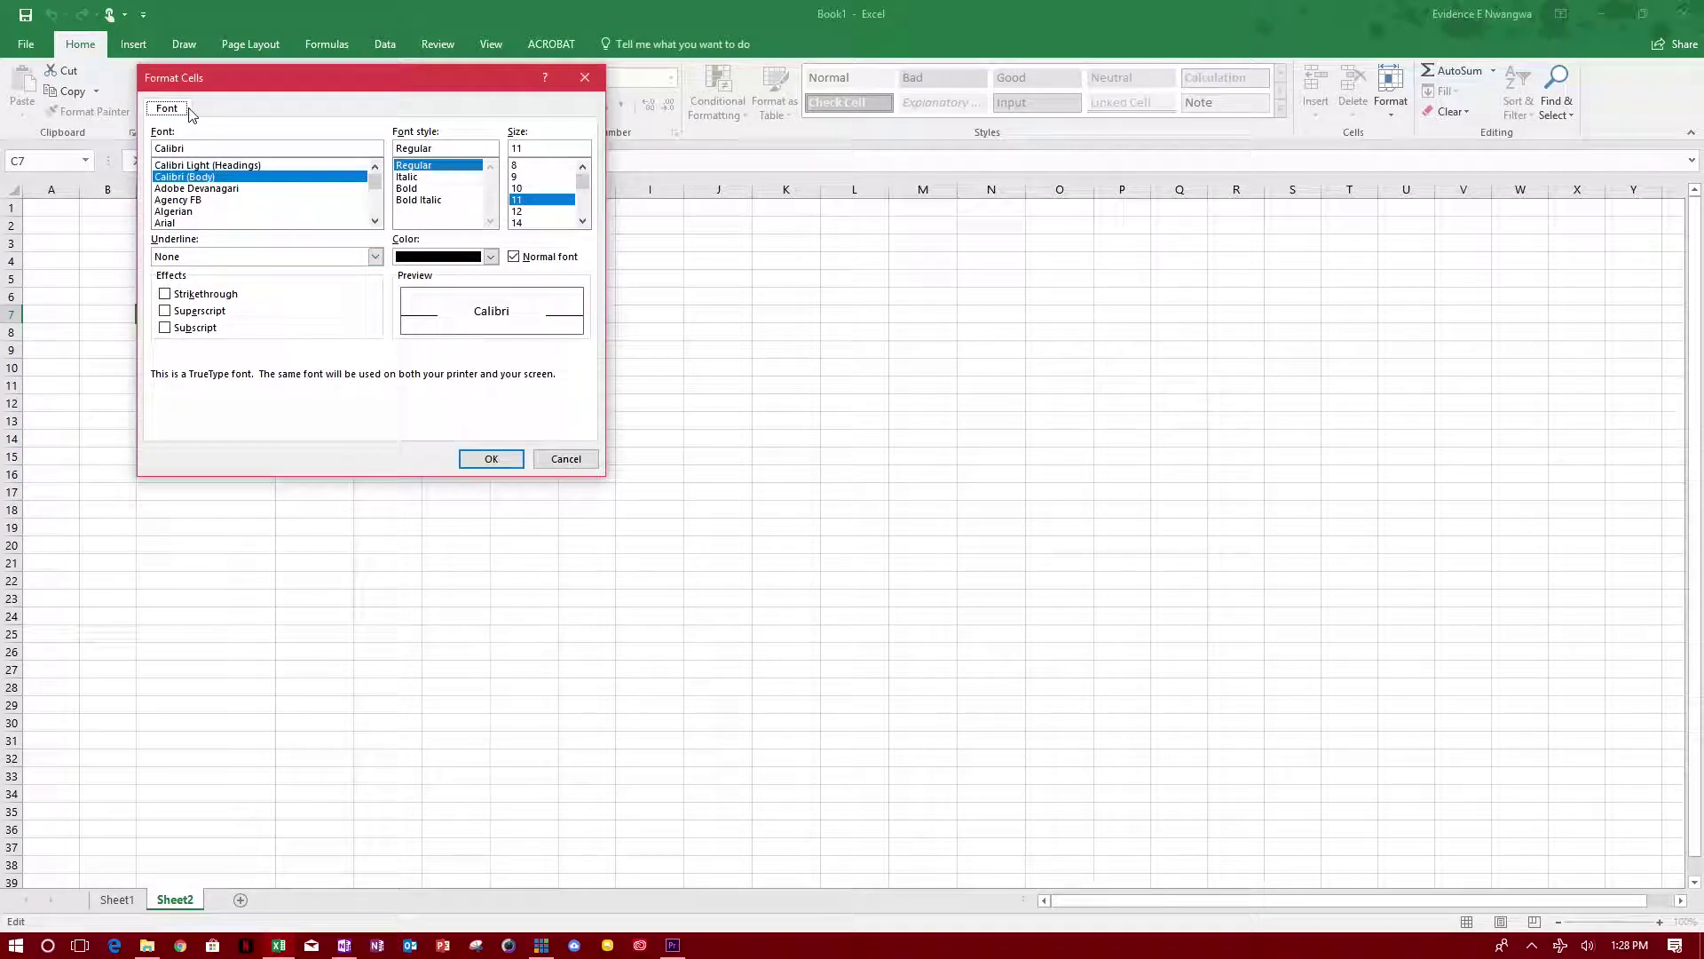
pyautogui.click(166, 329)
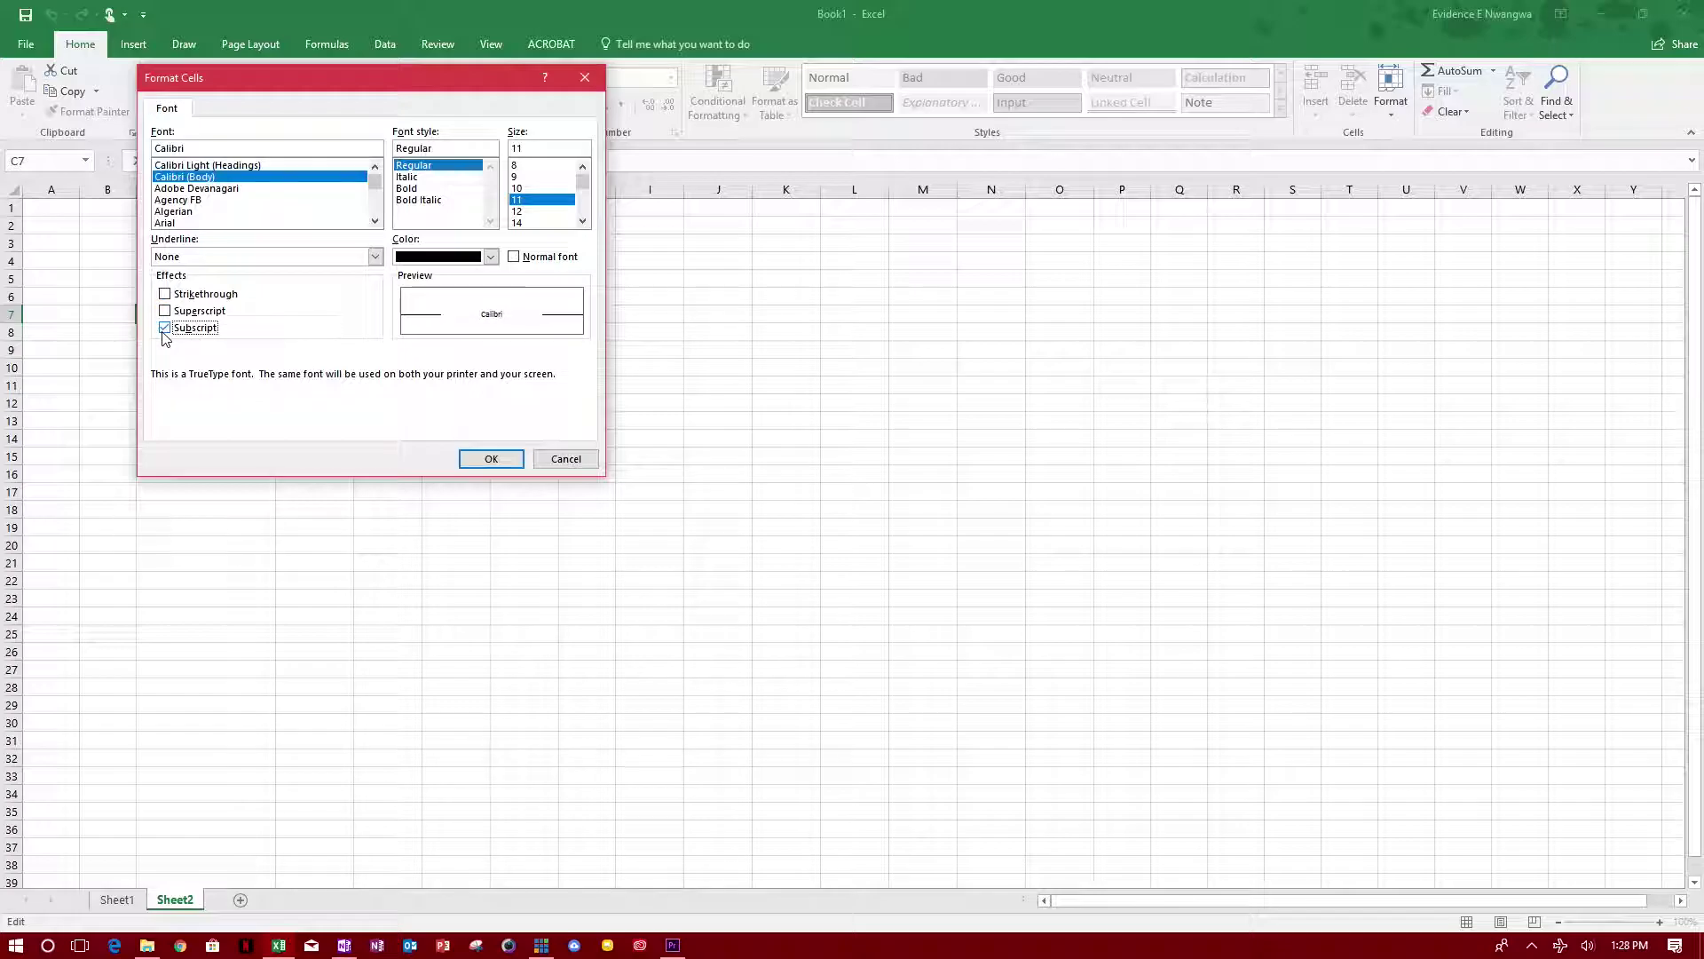
pyautogui.click(491, 458)
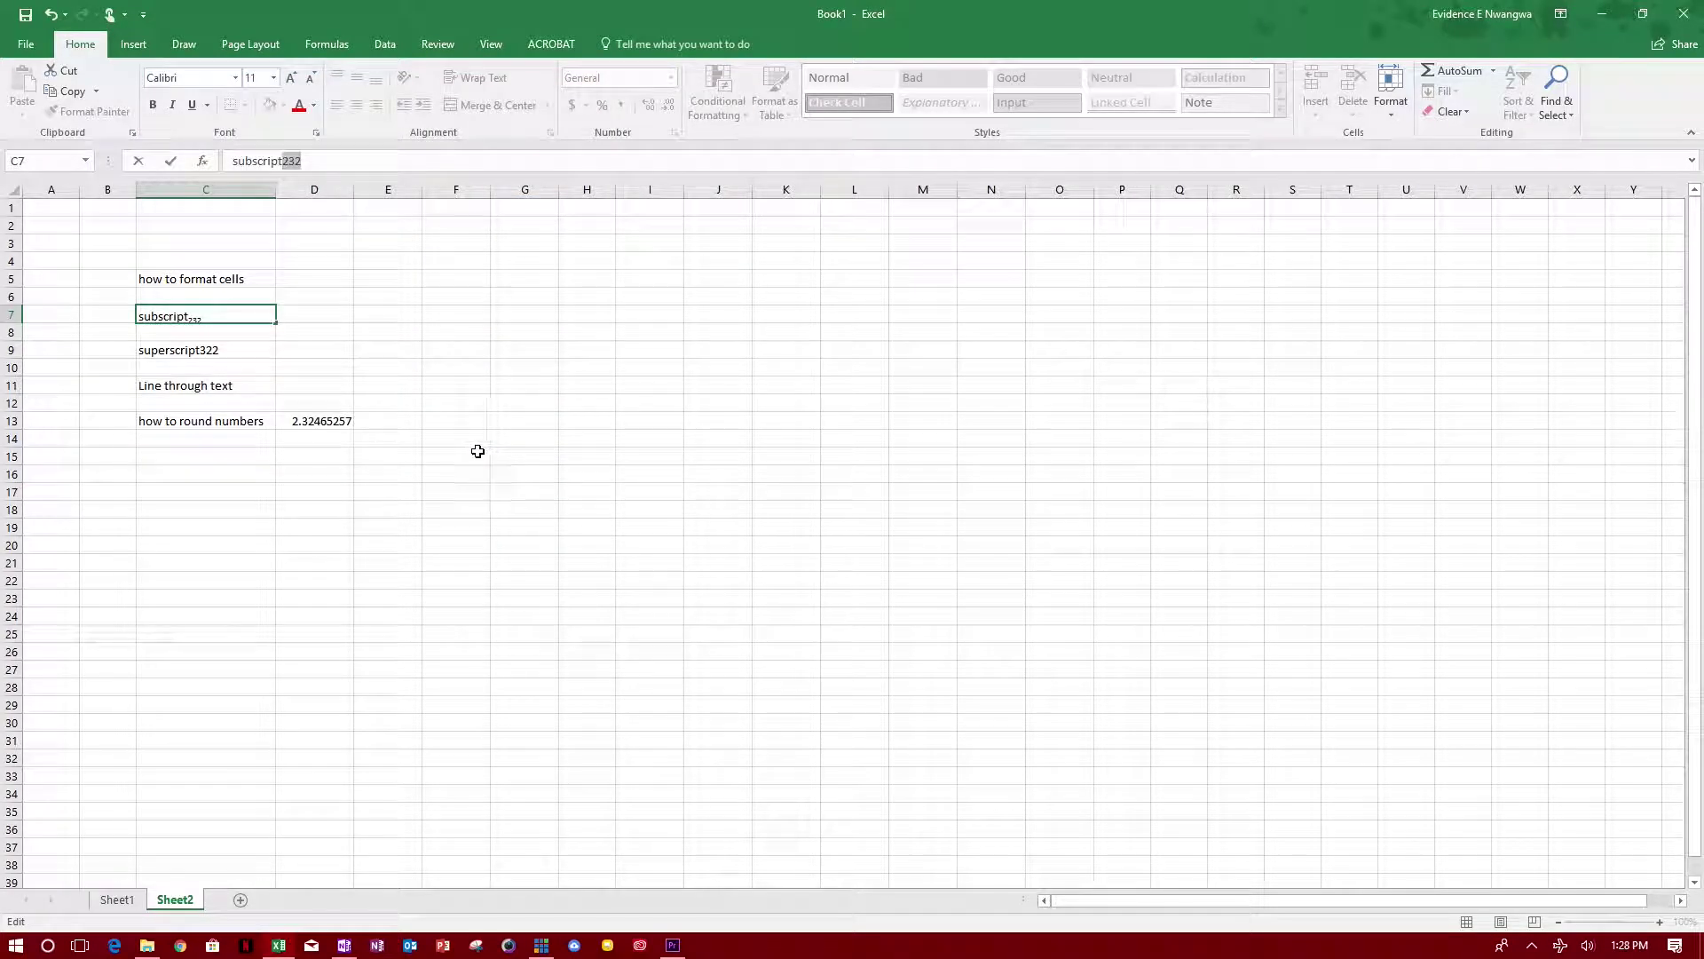
pyautogui.click(355, 338)
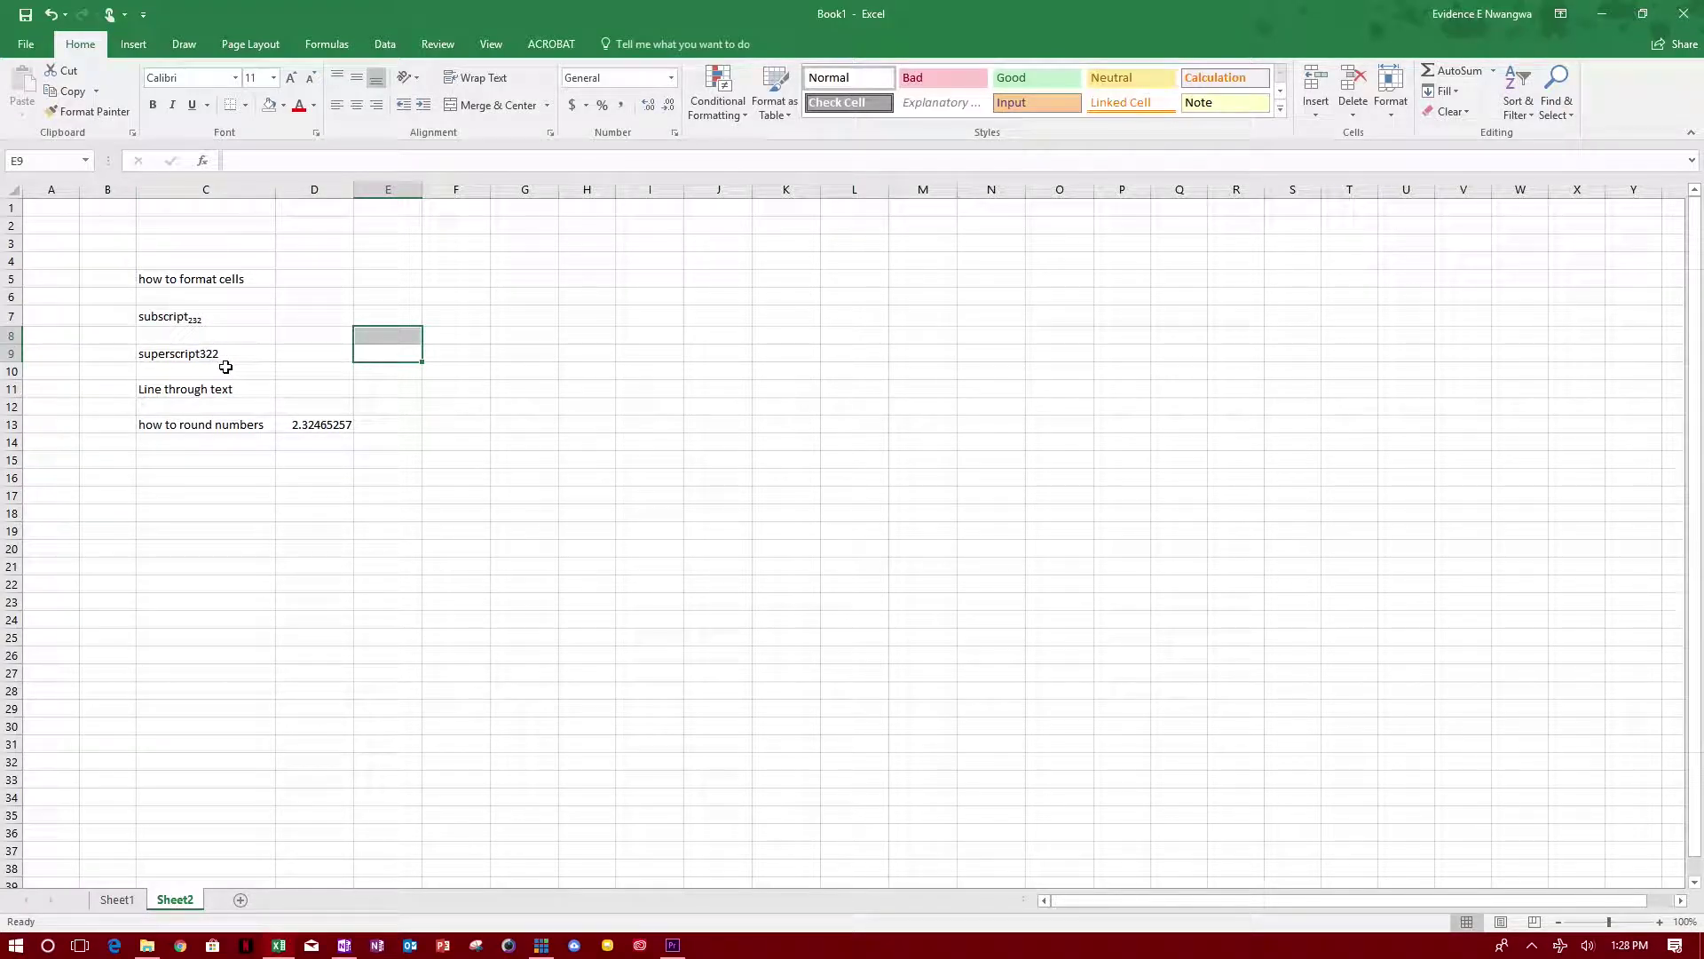
# Step: Make the digits 322 in C9's 'superscript322' text superscript
pyautogui.click(199, 355)
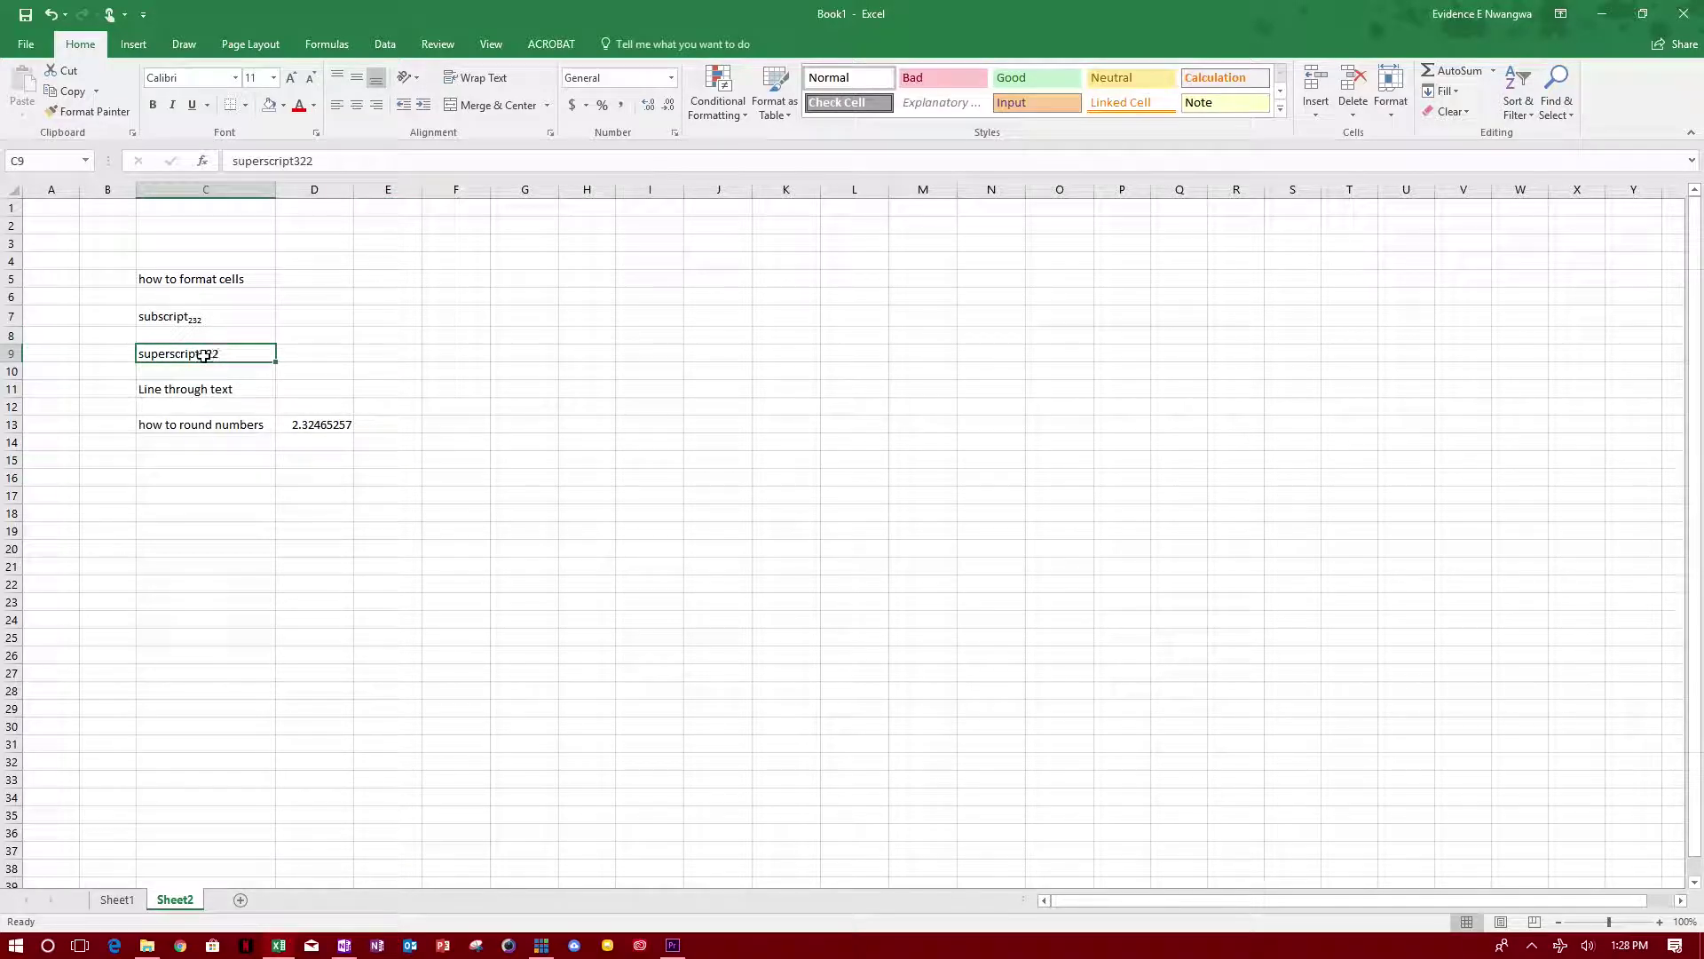
pyautogui.click(332, 163)
pyautogui.moveTo(311, 162); pyautogui.dragTo(294, 166)
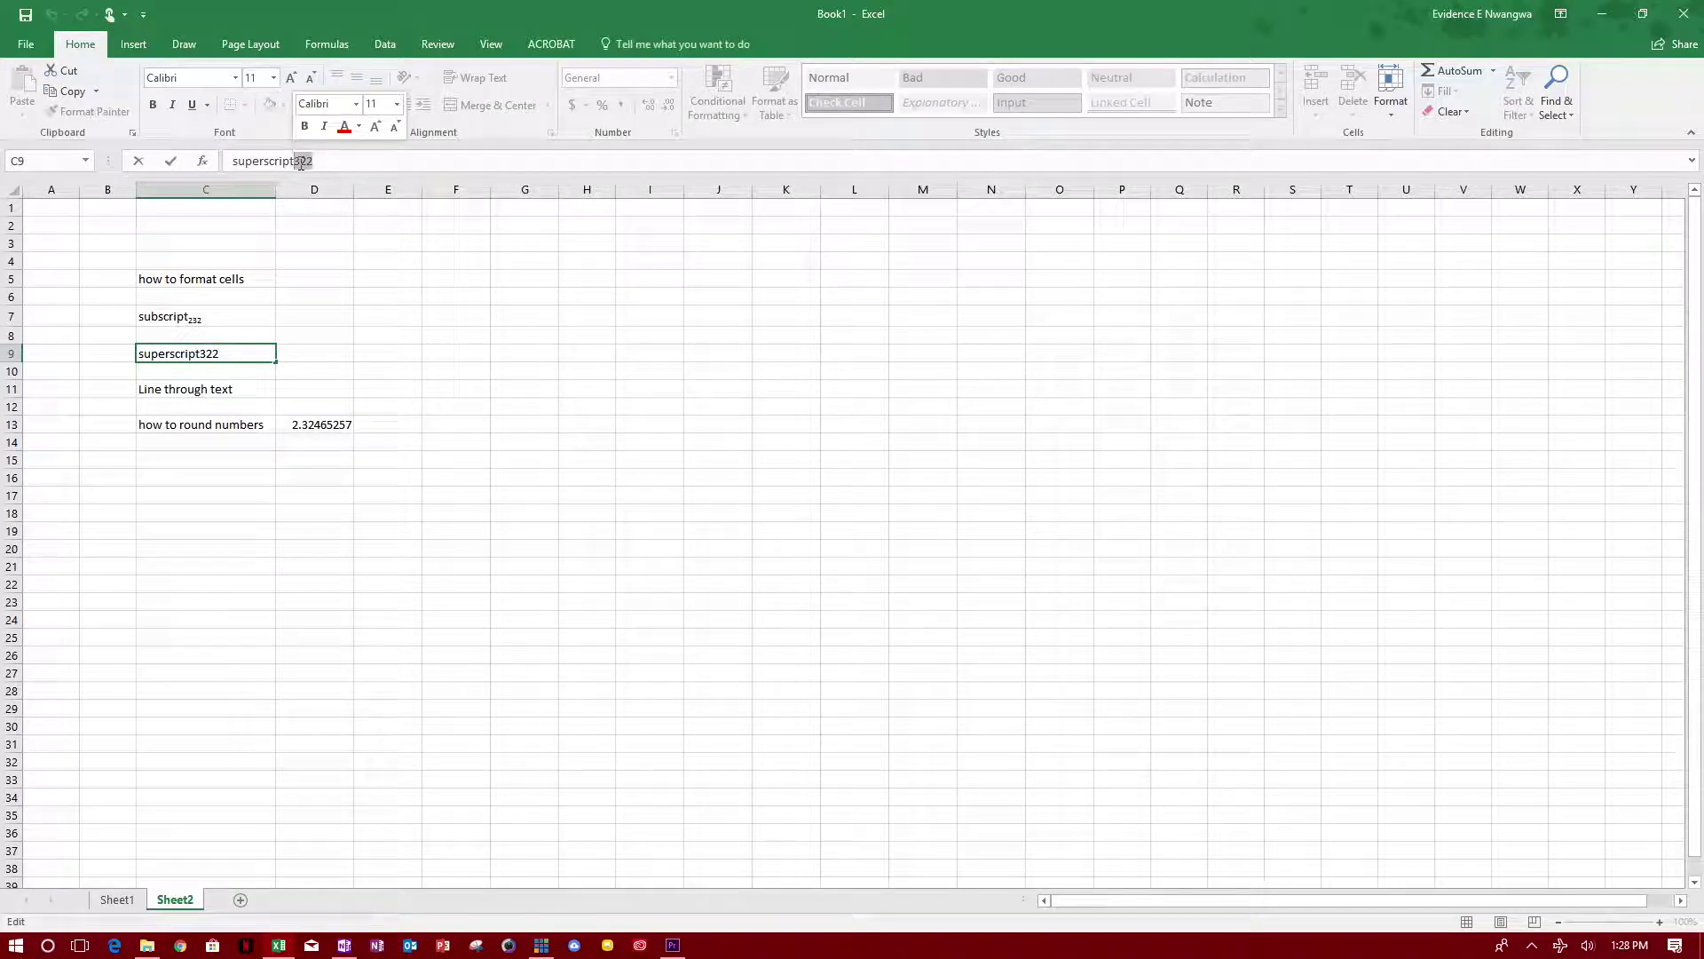
pyautogui.rightClick(300, 164)
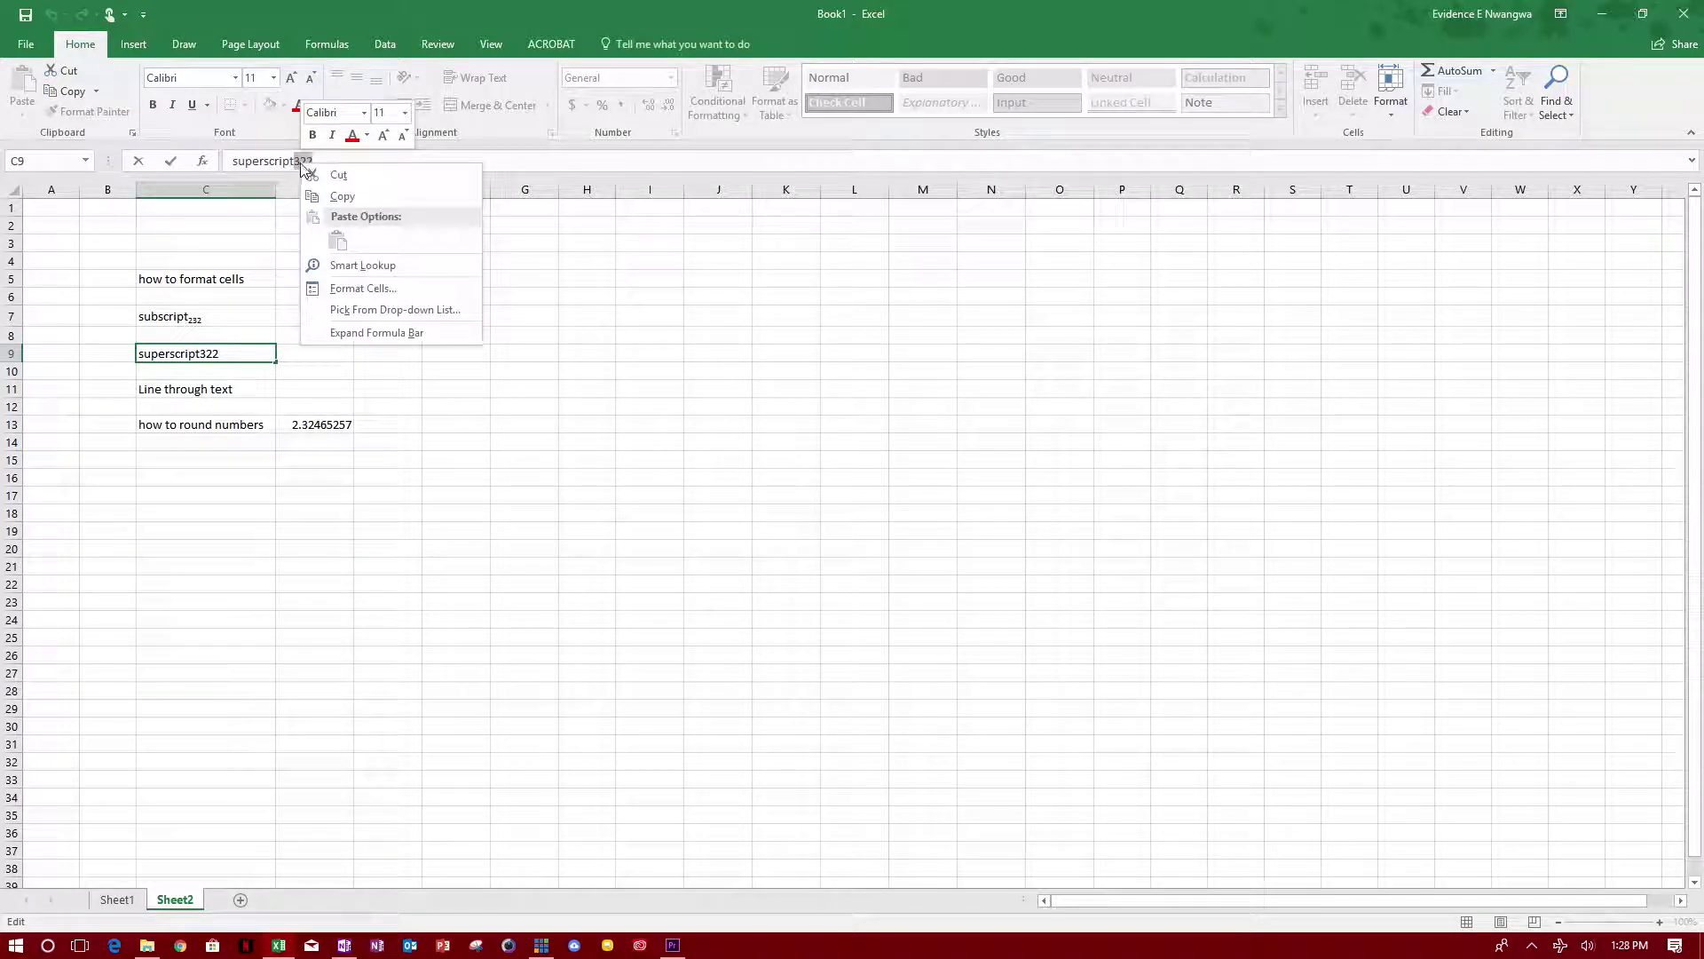
pyautogui.click(360, 286)
pyautogui.click(196, 313)
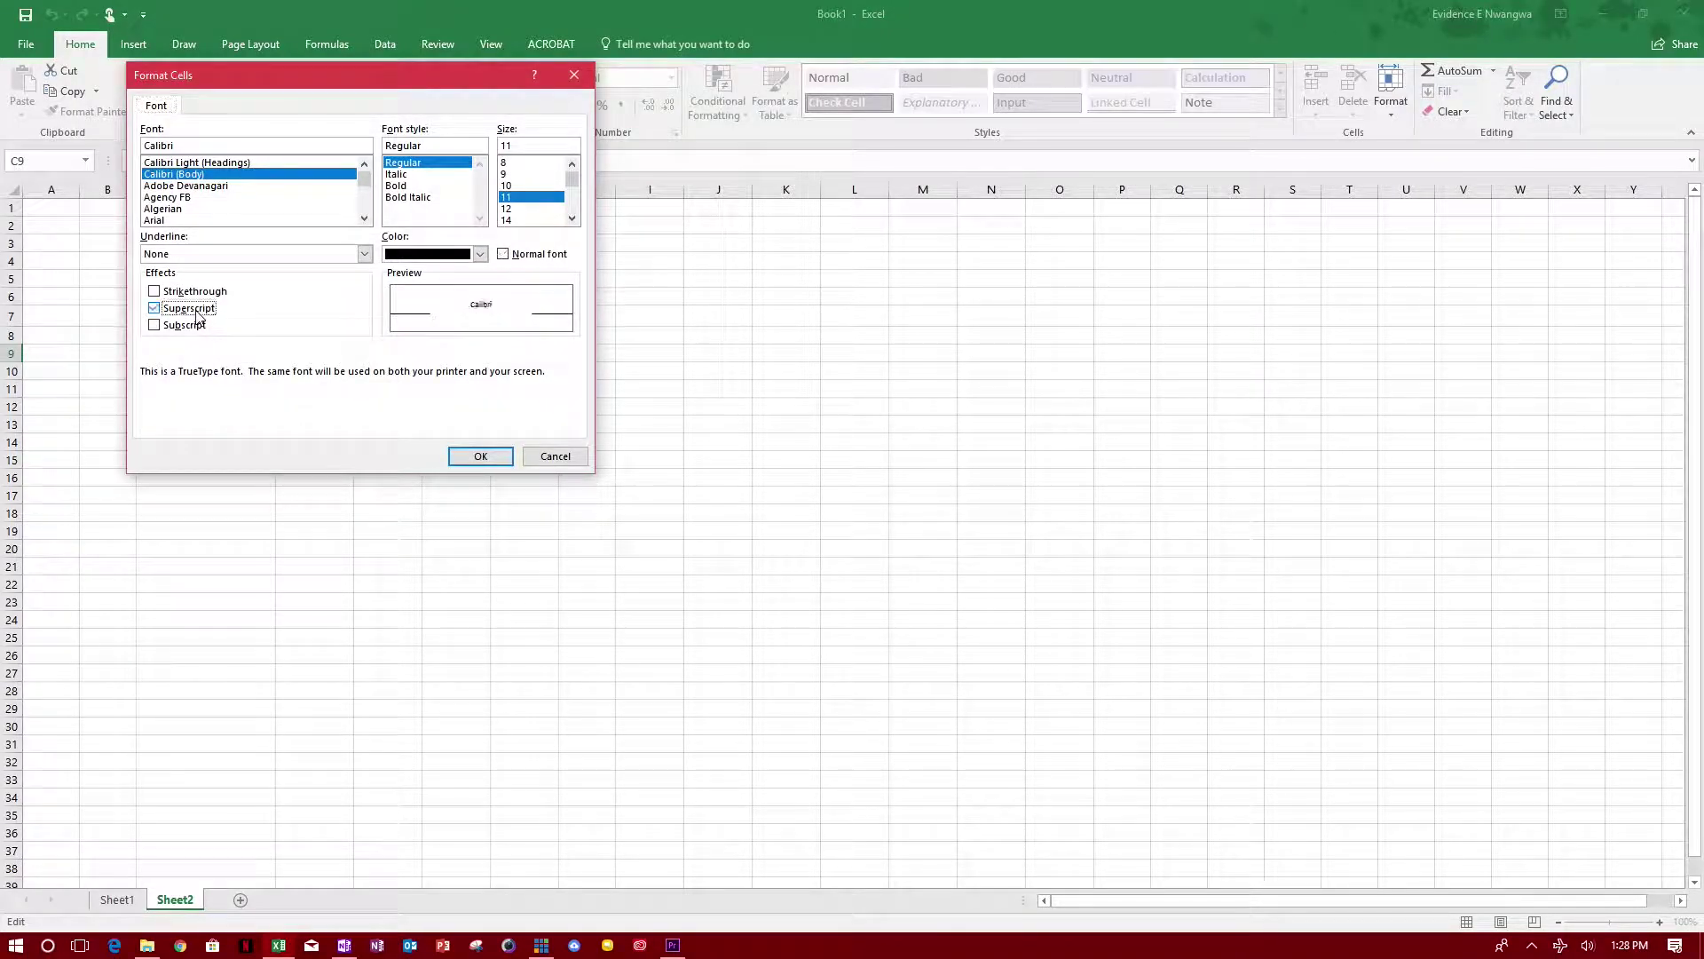
pyautogui.click(481, 456)
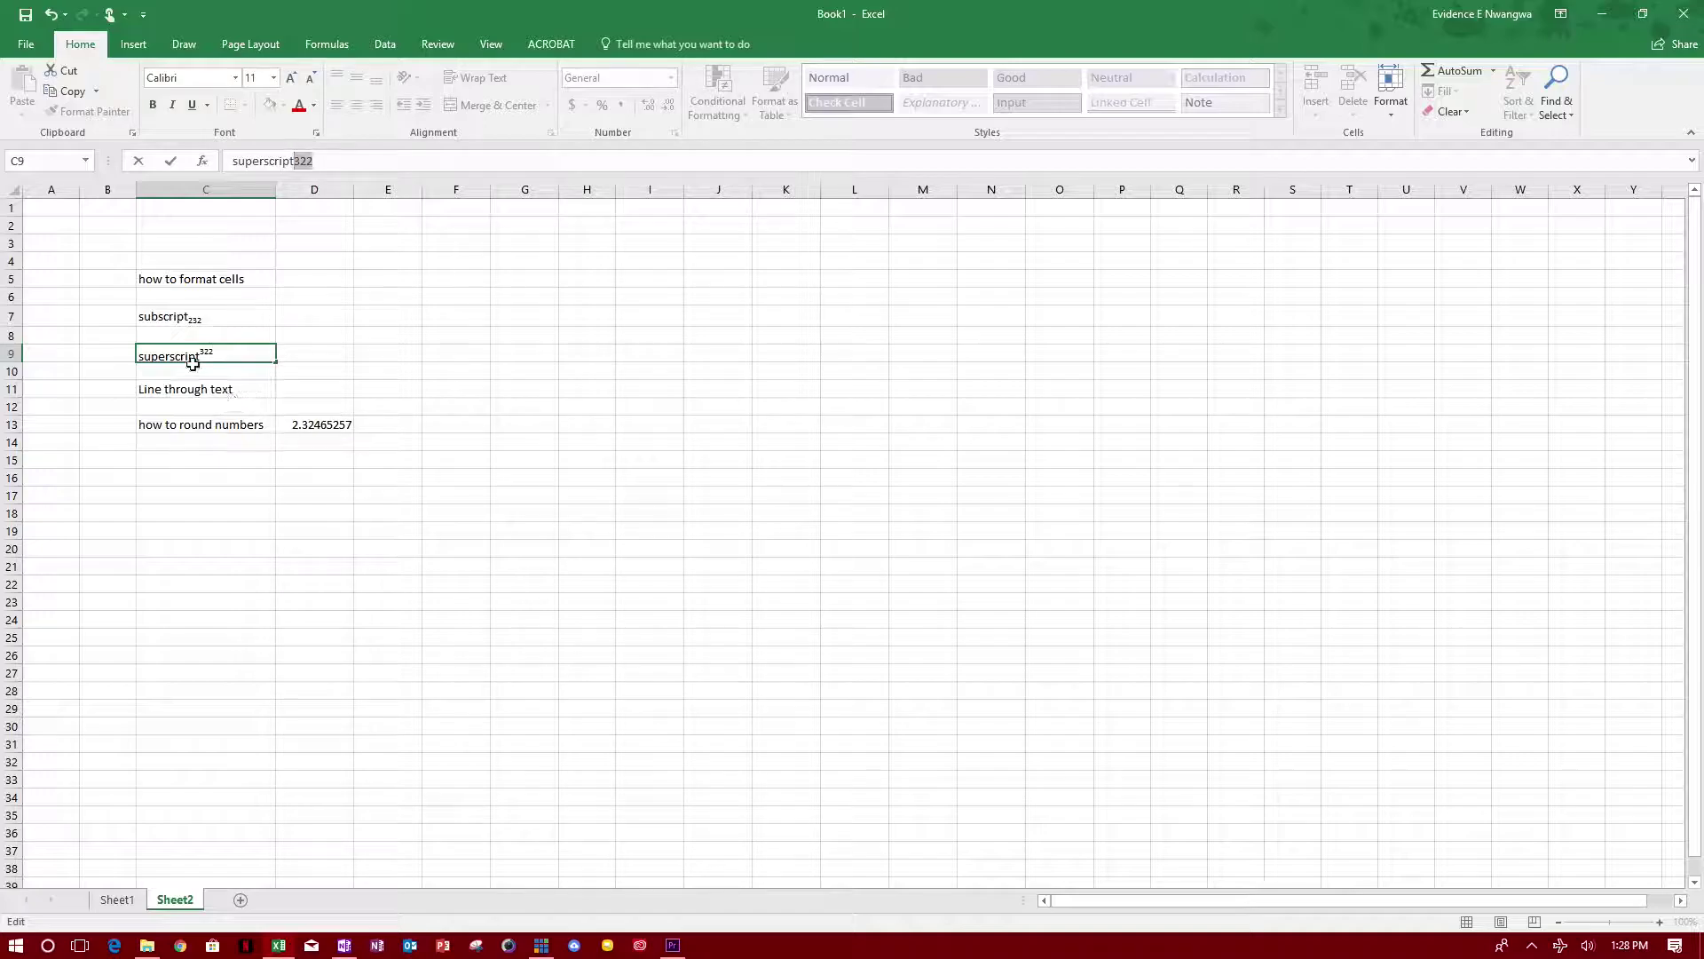
pyautogui.click(226, 389)
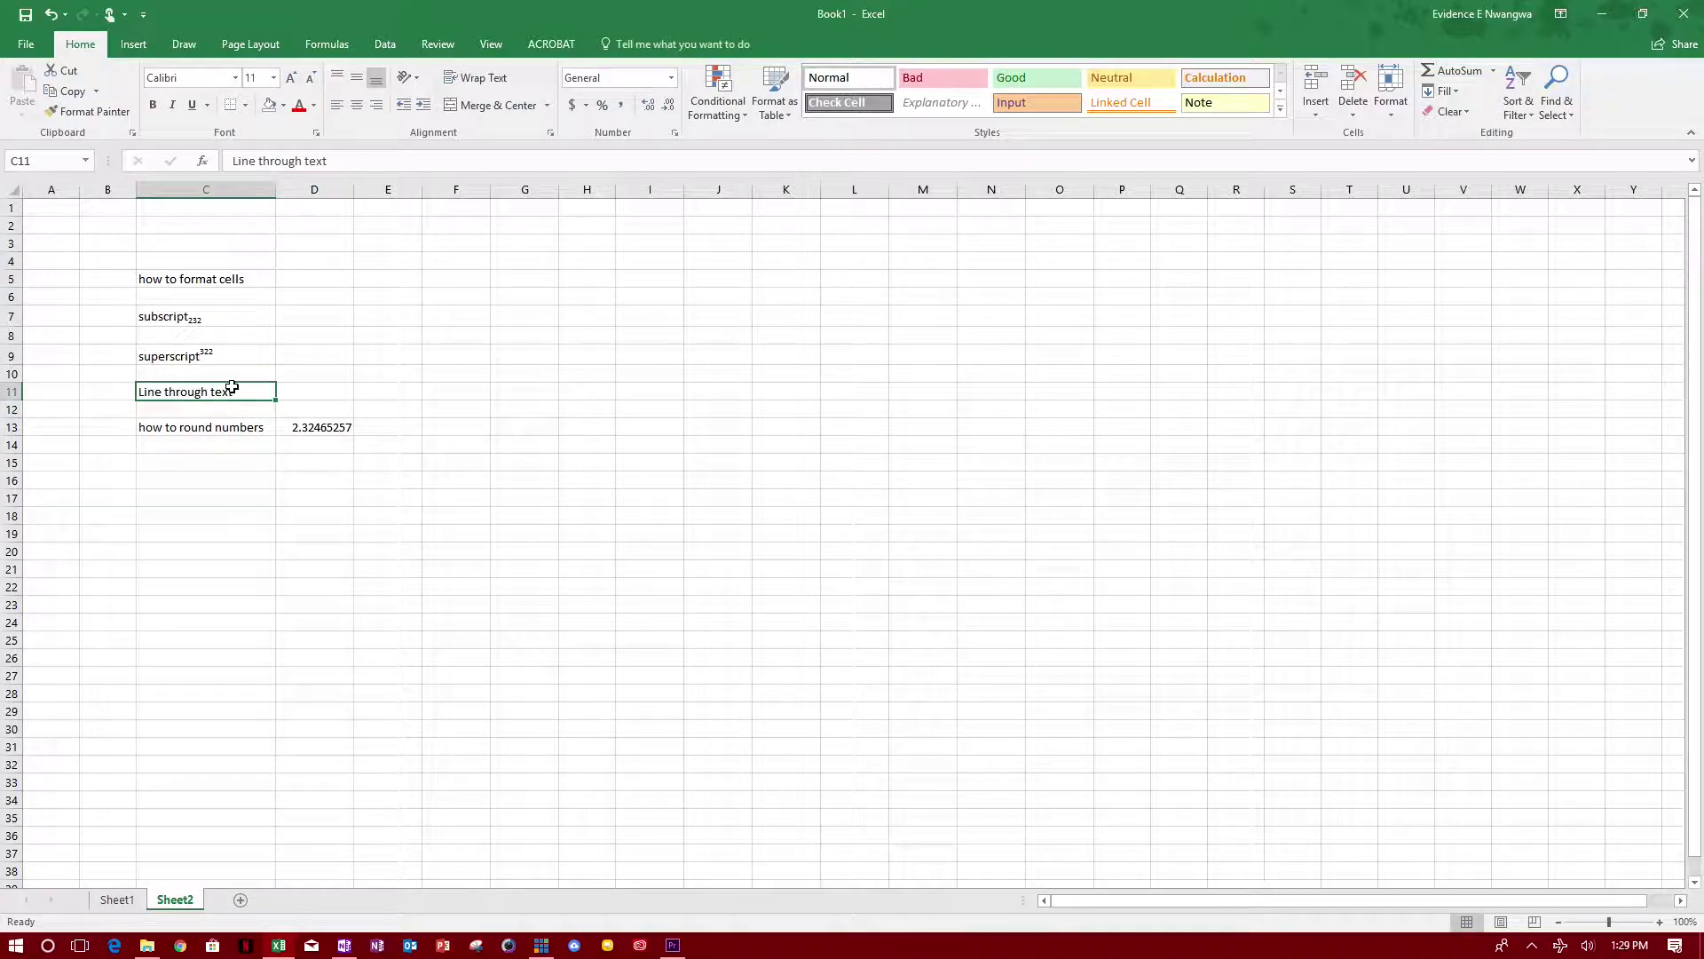
# Step: Apply strikethrough to the whole 'Line through text' entry in C11
pyautogui.doubleClick(227, 391)
pyautogui.moveTo(234, 391); pyautogui.dragTo(138, 393)
pyautogui.click(165, 394)
pyautogui.rightClick(163, 392)
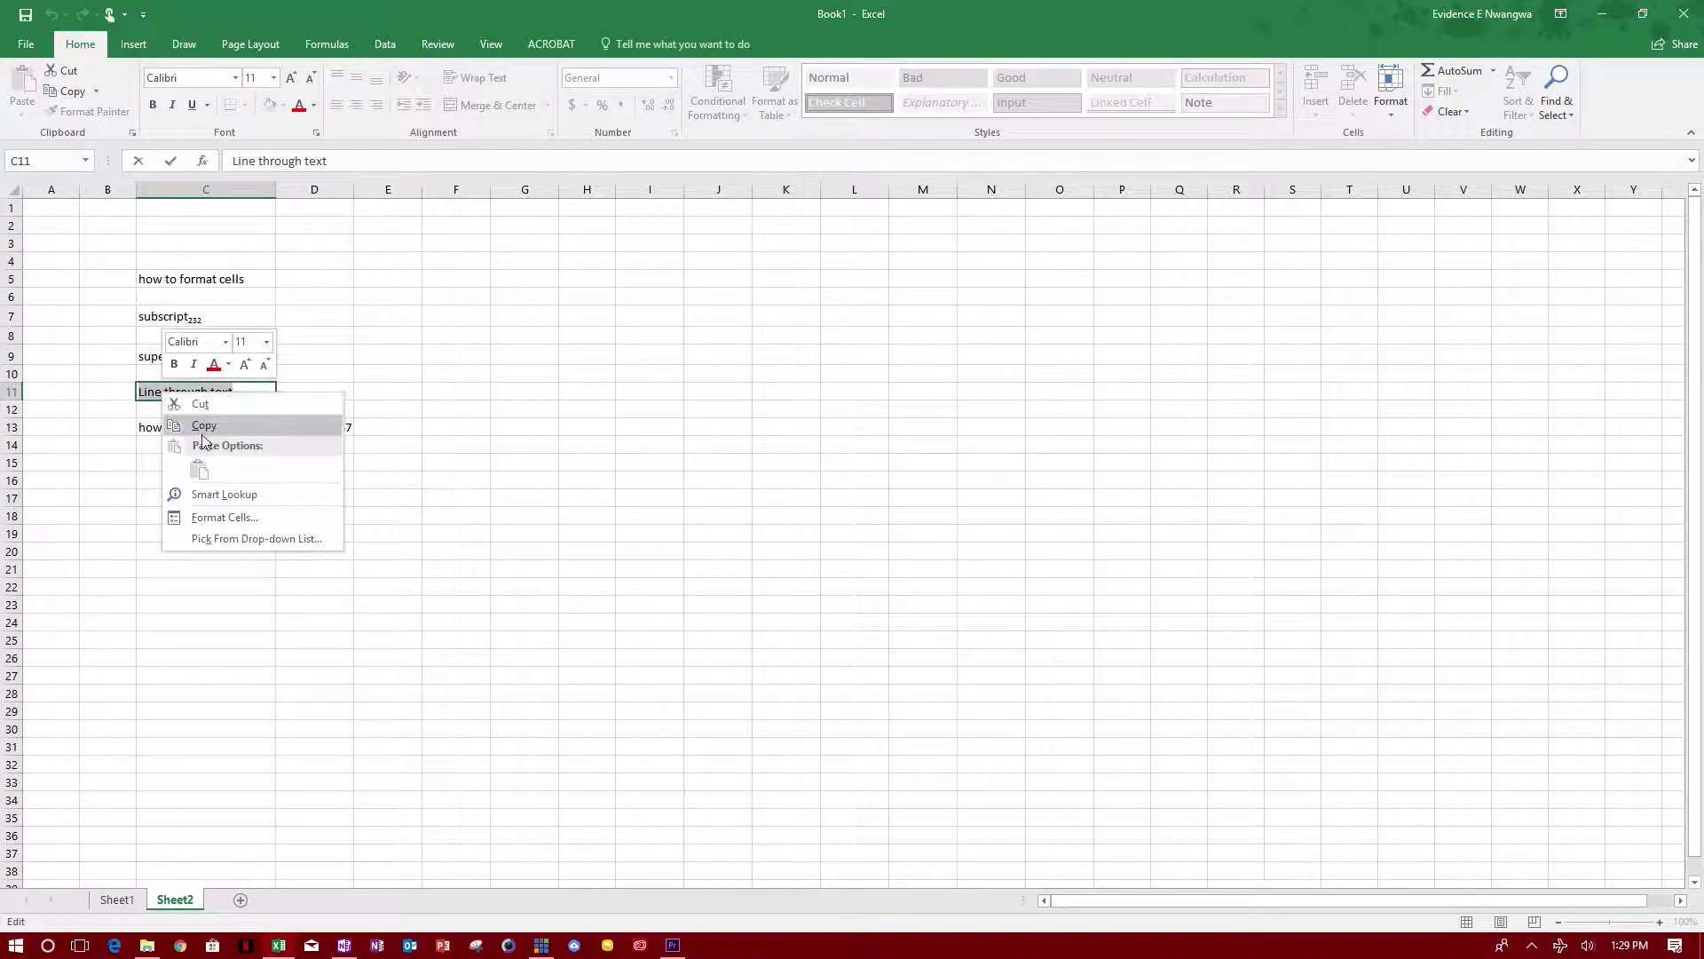
pyautogui.click(225, 516)
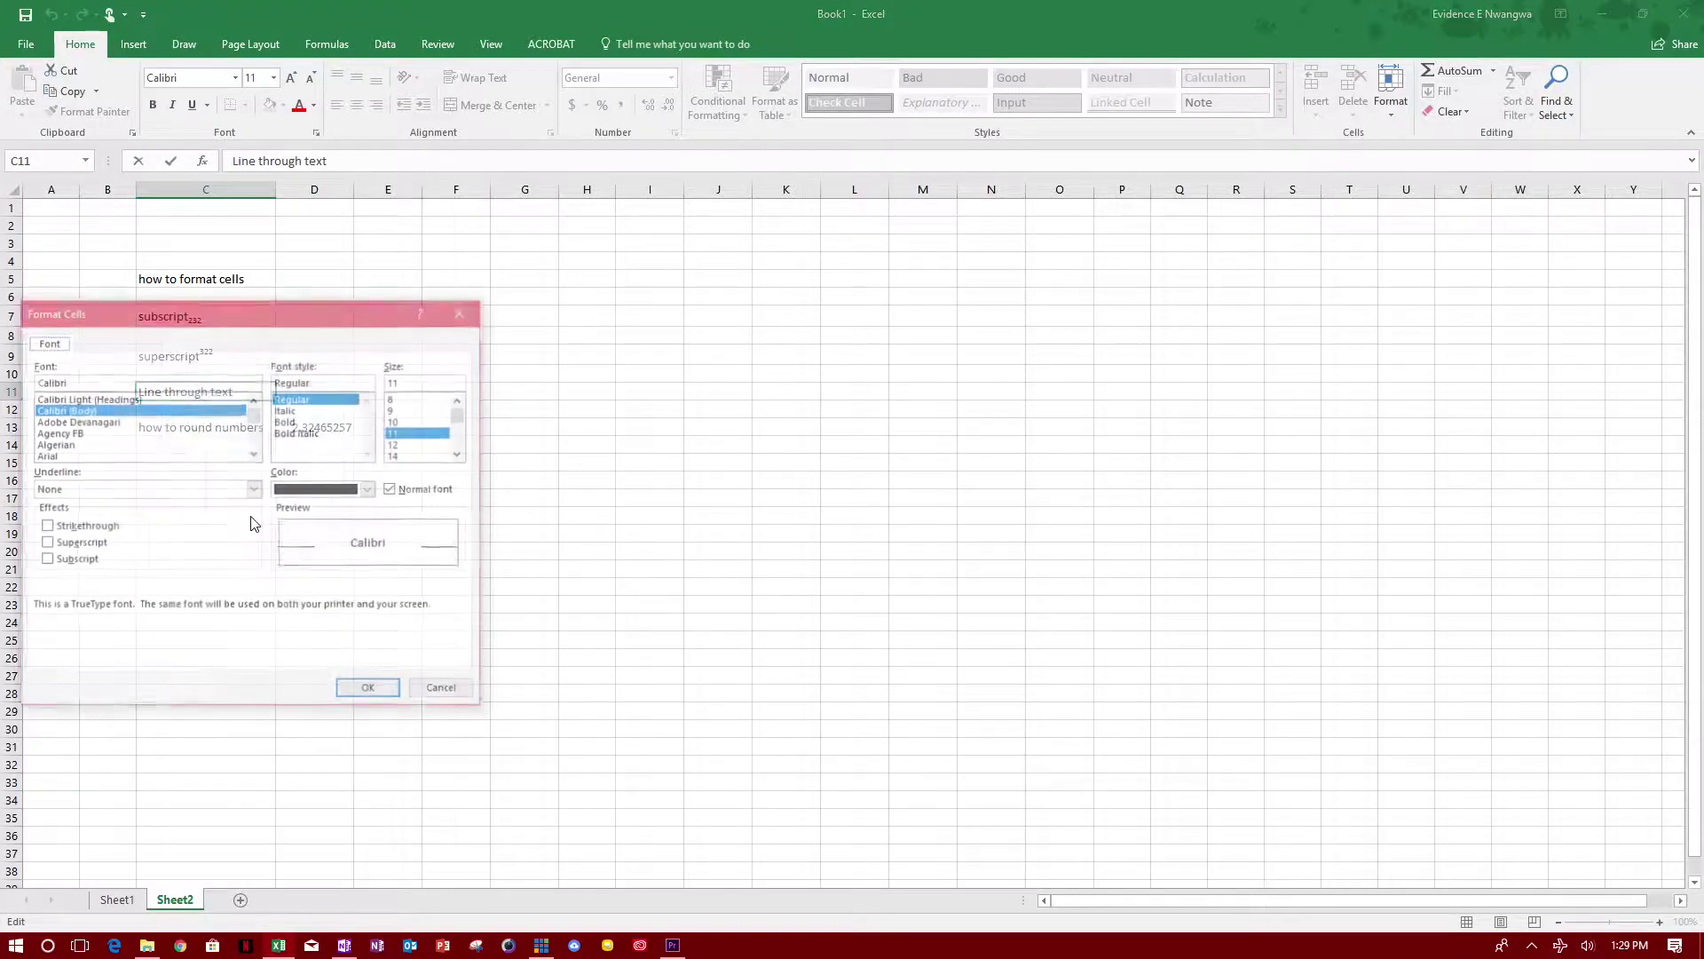
pyautogui.click(105, 527)
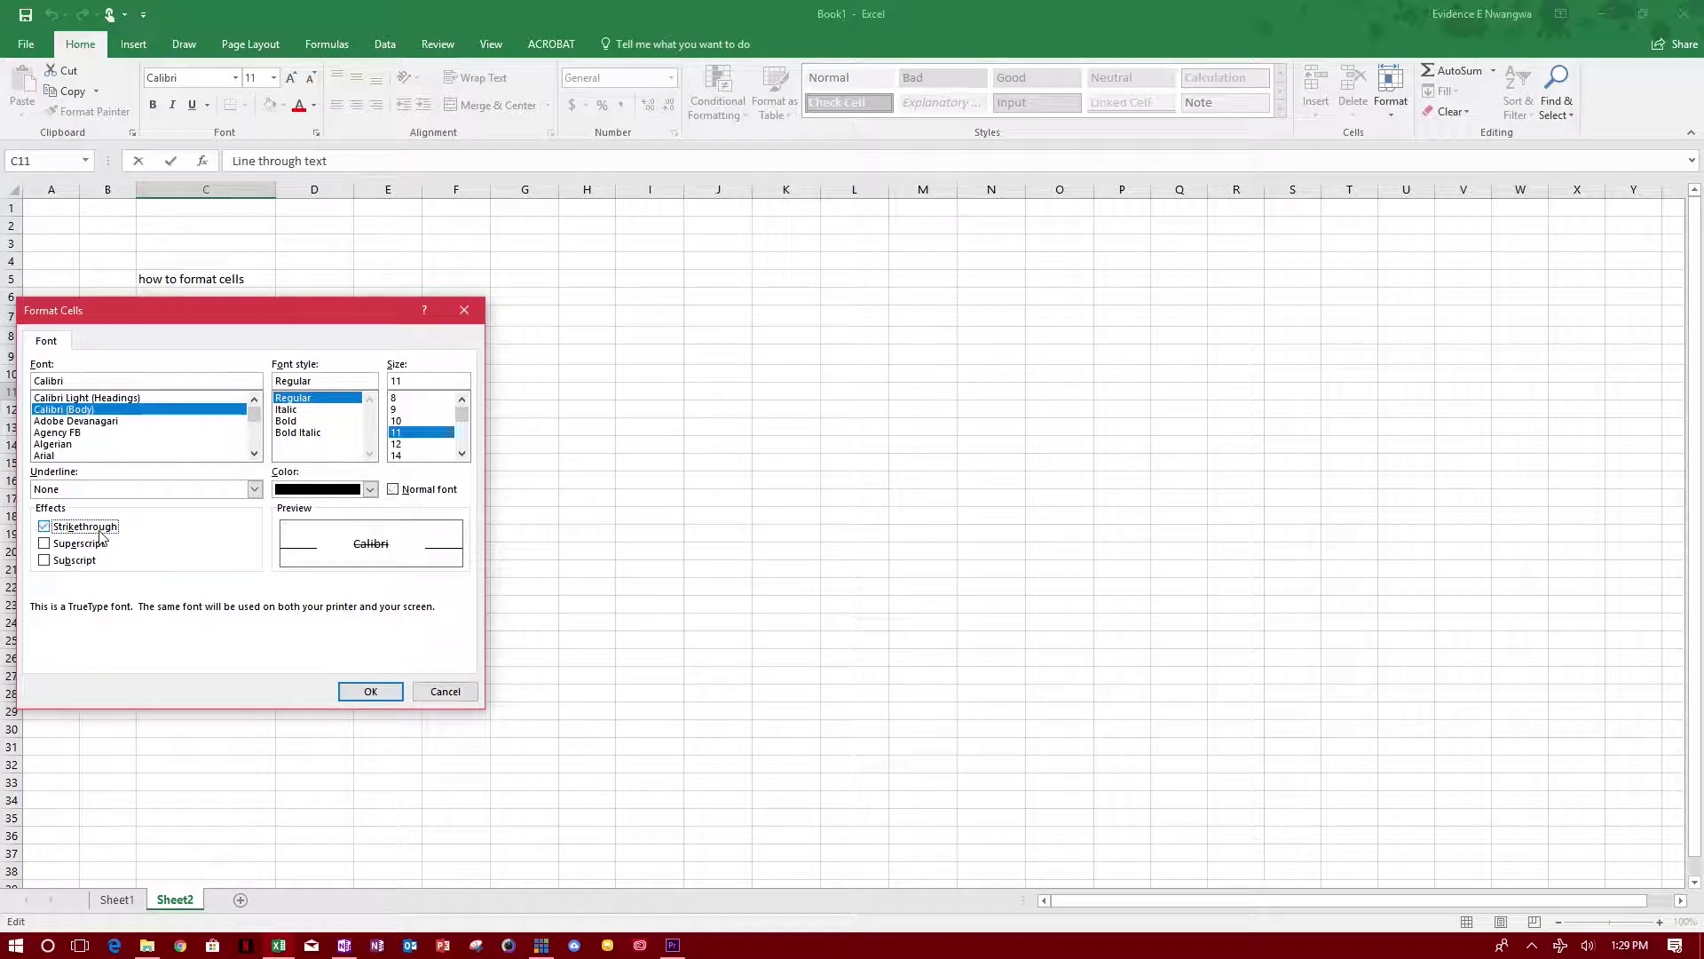
pyautogui.click(359, 692)
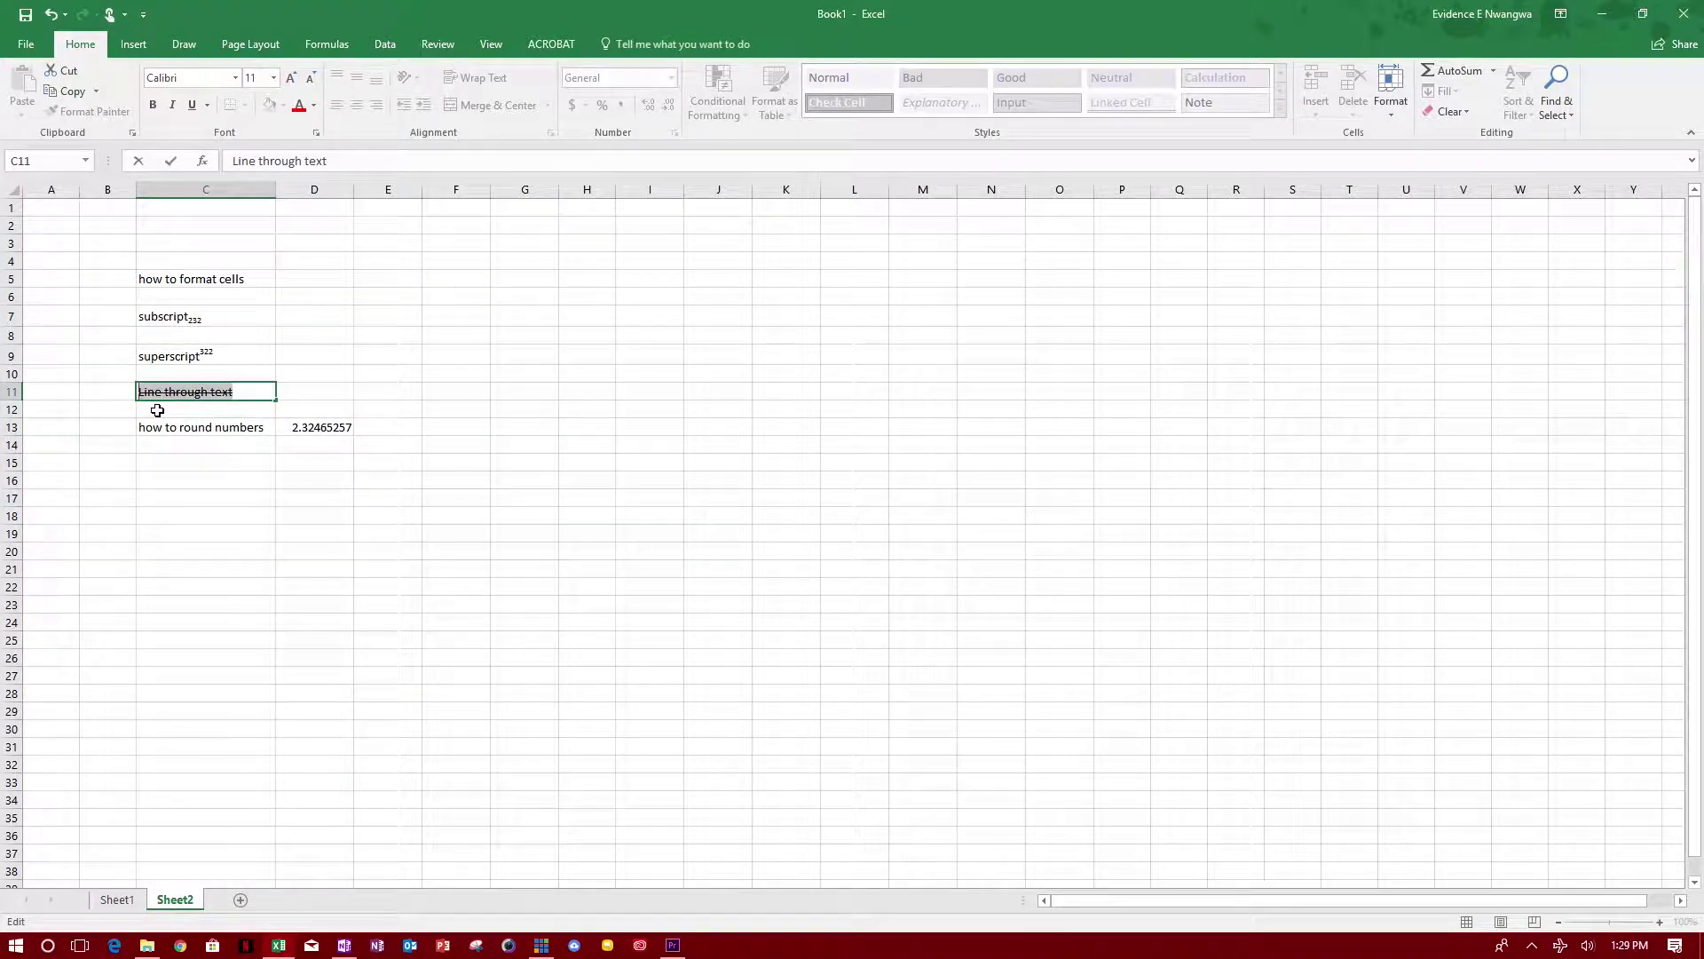
pyautogui.click(326, 612)
pyautogui.click(328, 434)
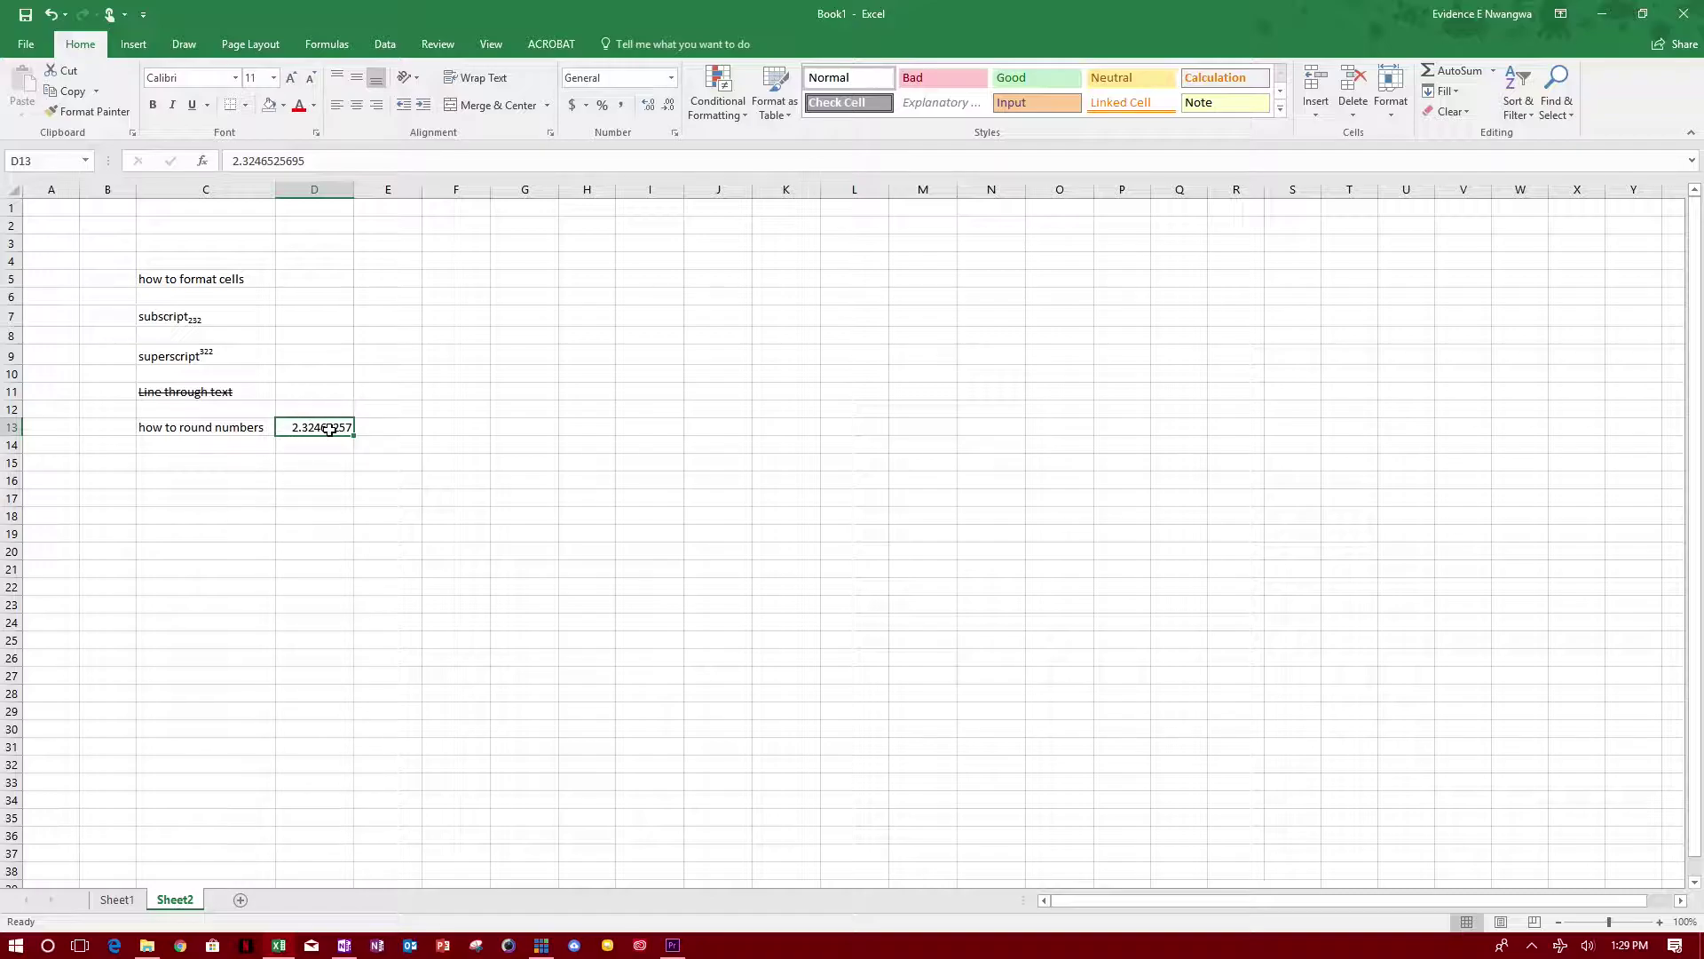
pyautogui.rightClick(330, 434)
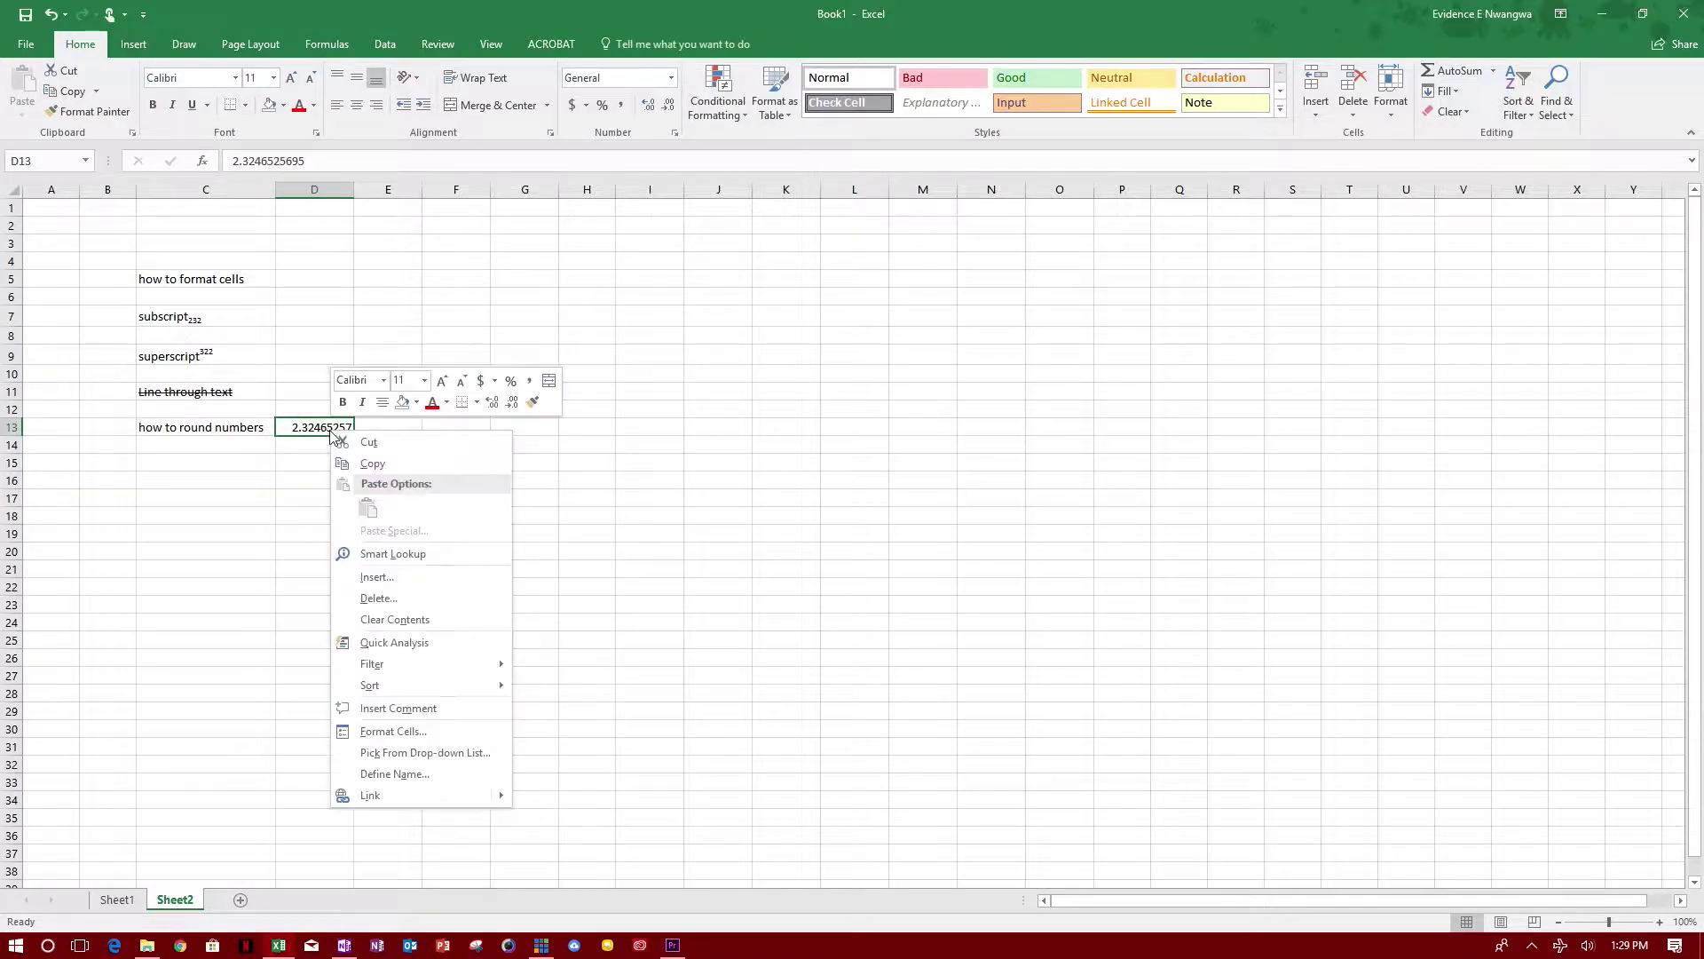
# Step: Give D13's 2.32465257 the Number format with 2 decimal places, showing 2.32
pyautogui.click(421, 734)
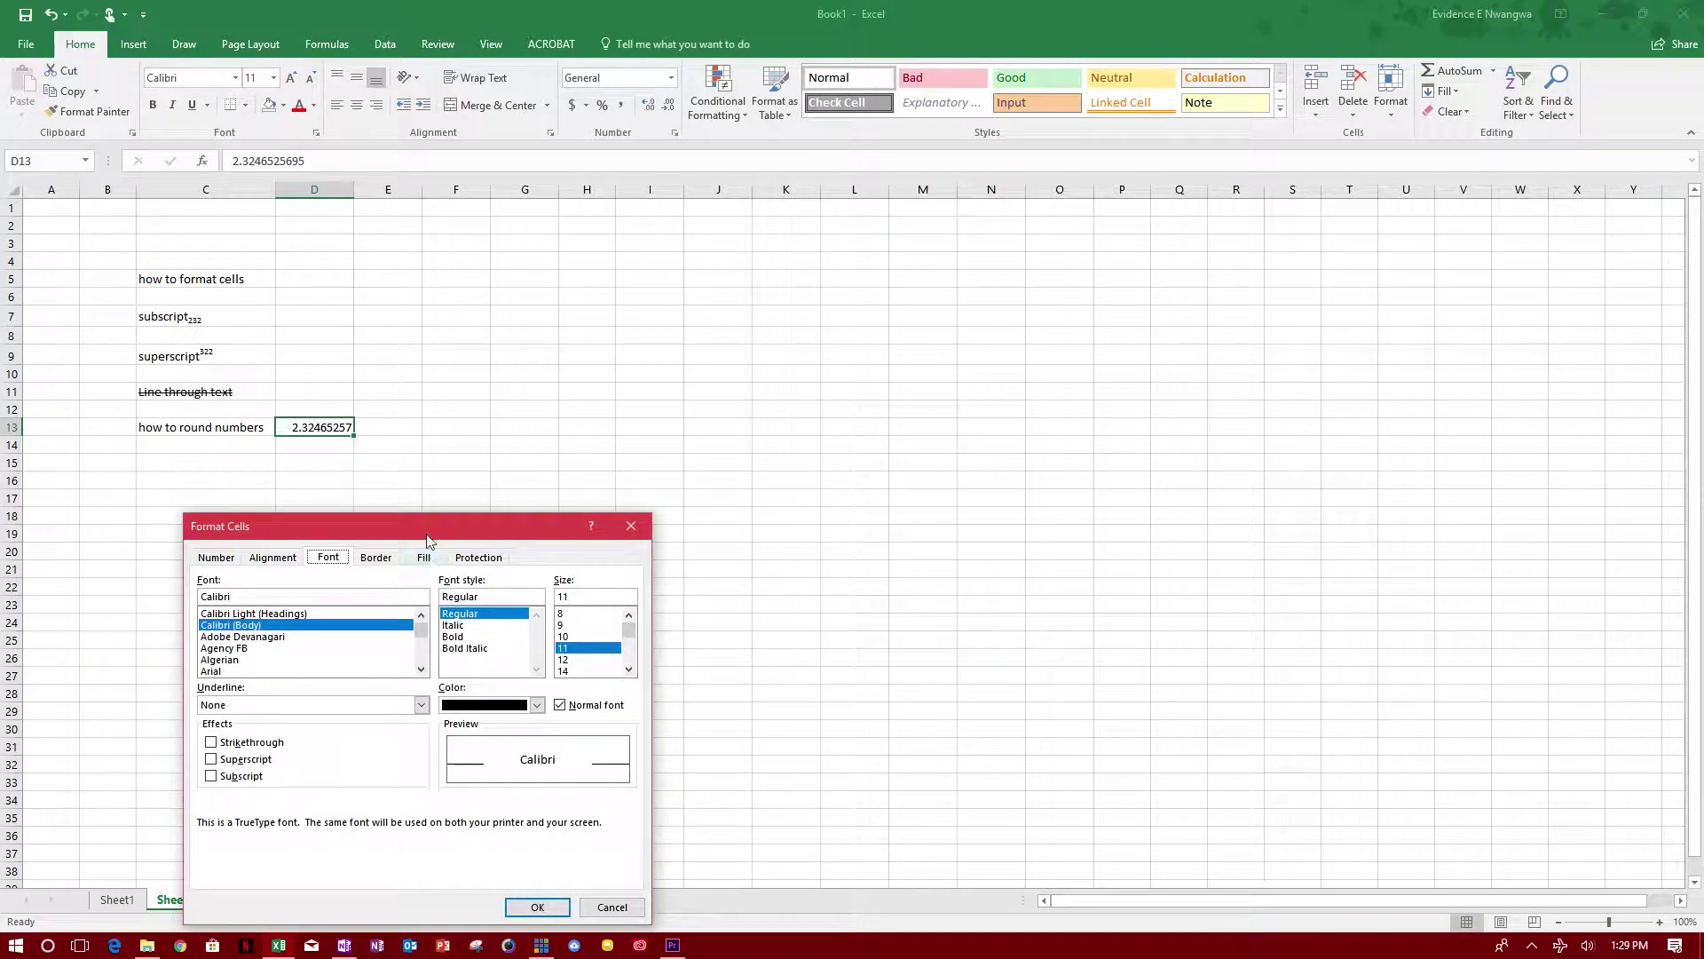
pyautogui.moveTo(423, 535); pyautogui.dragTo(652, 247)
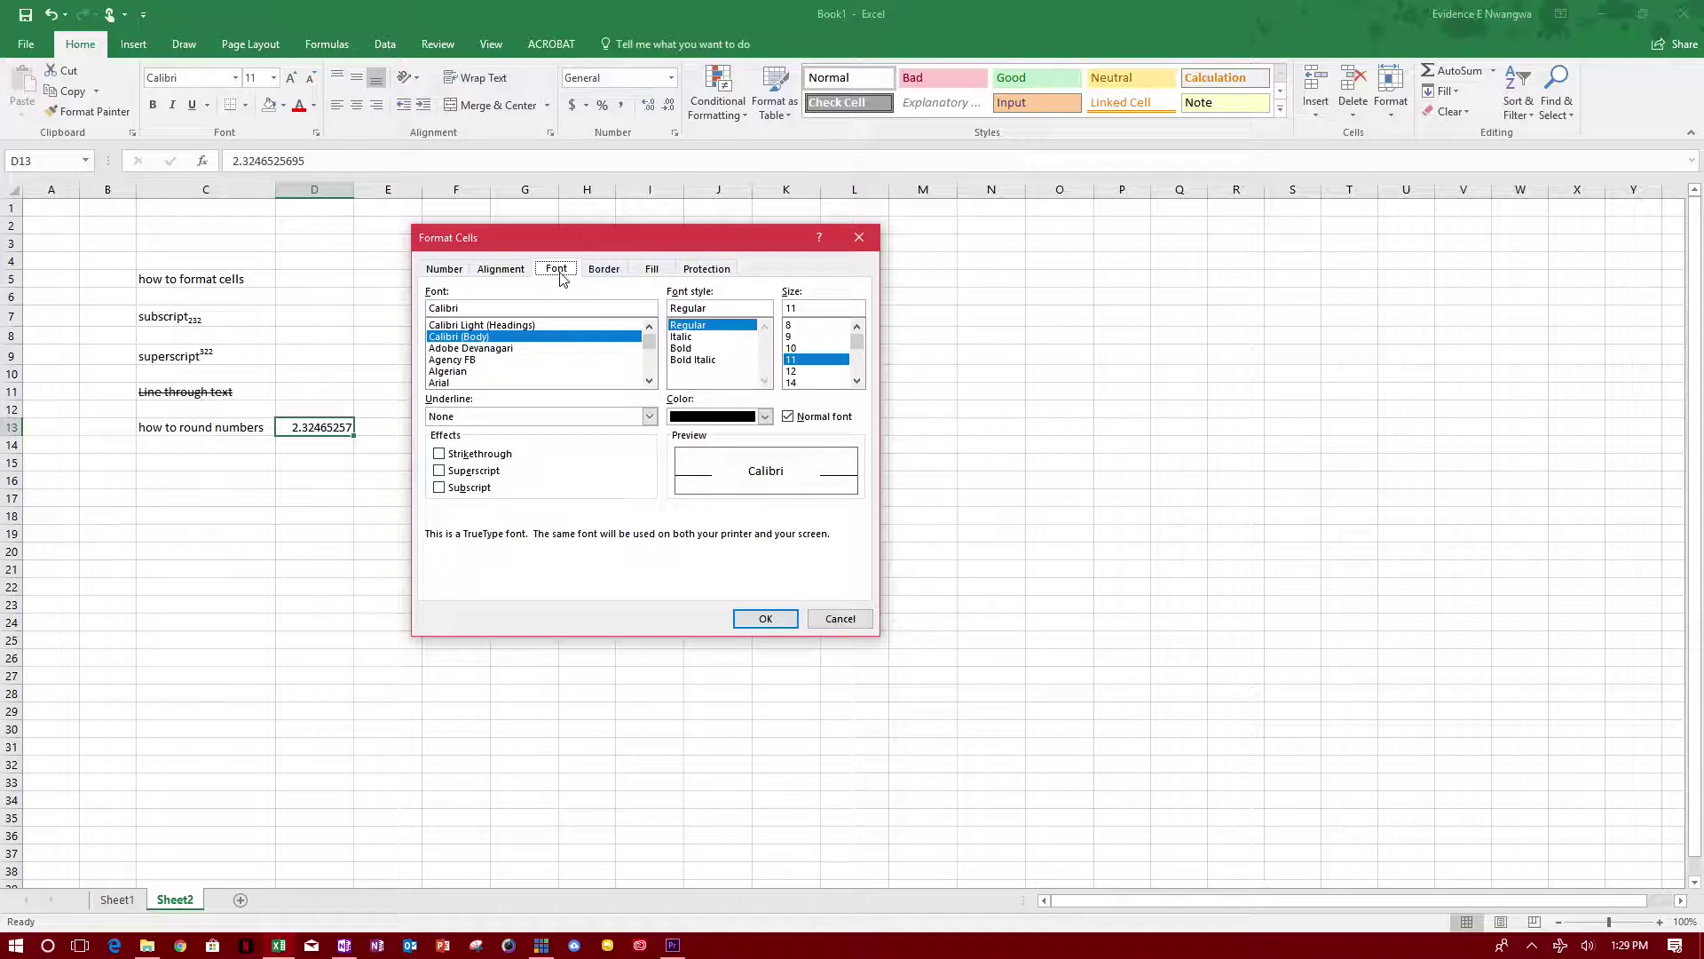
pyautogui.click(444, 269)
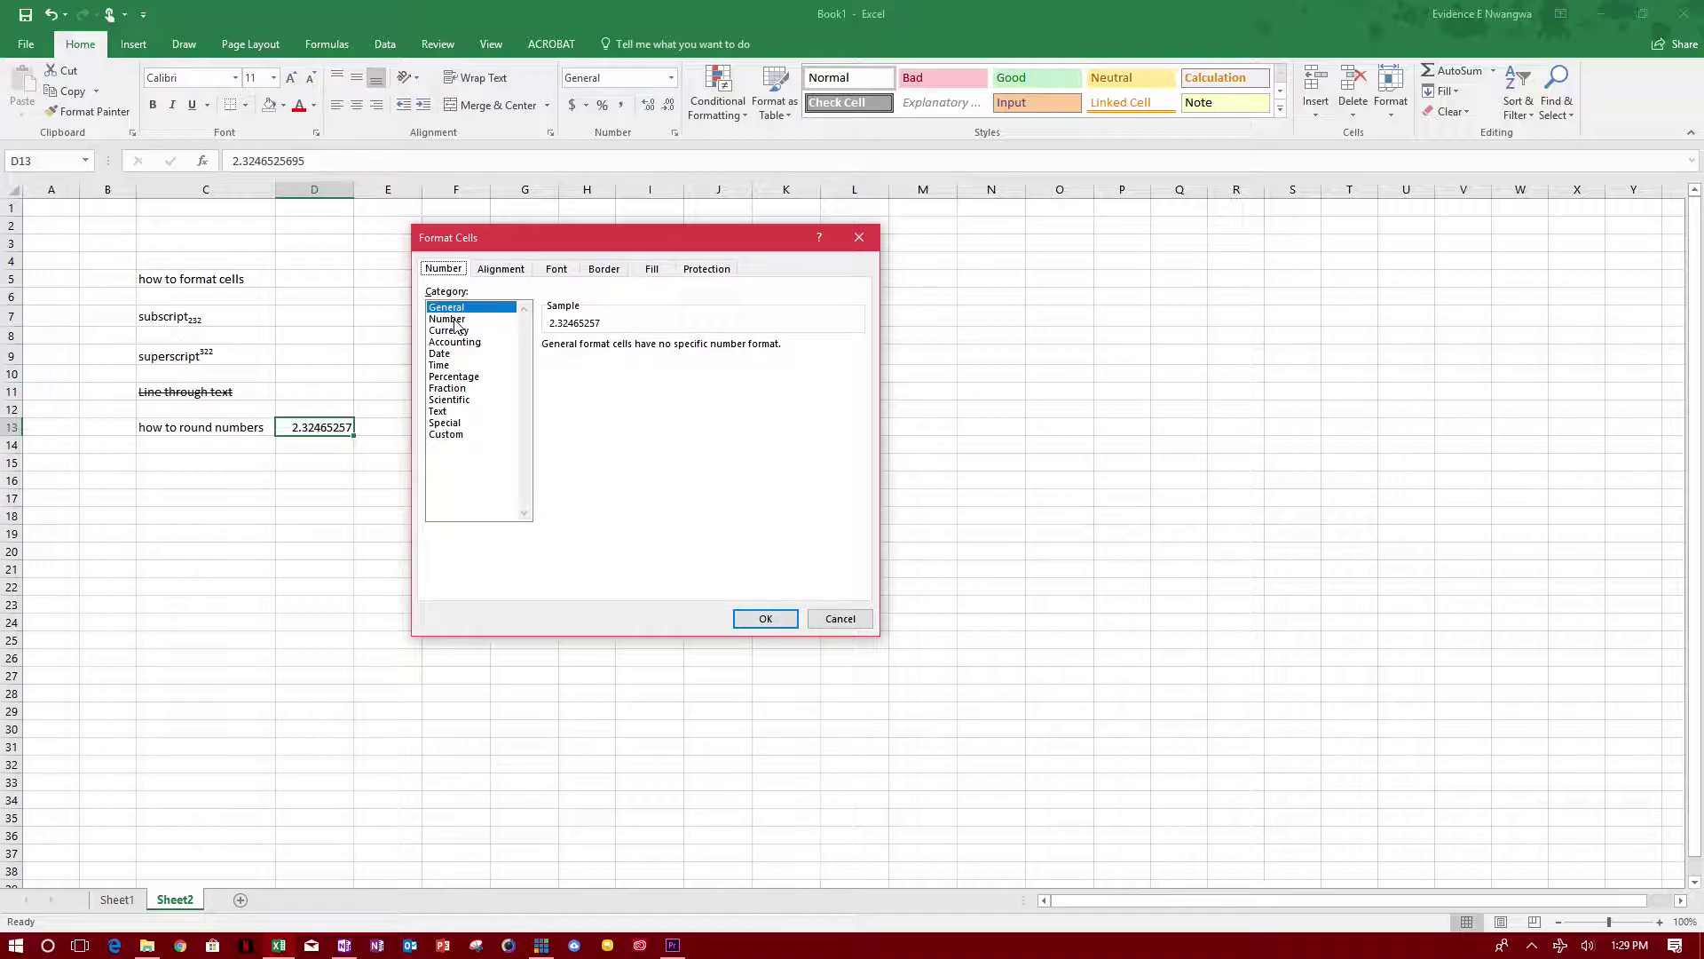
pyautogui.click(448, 319)
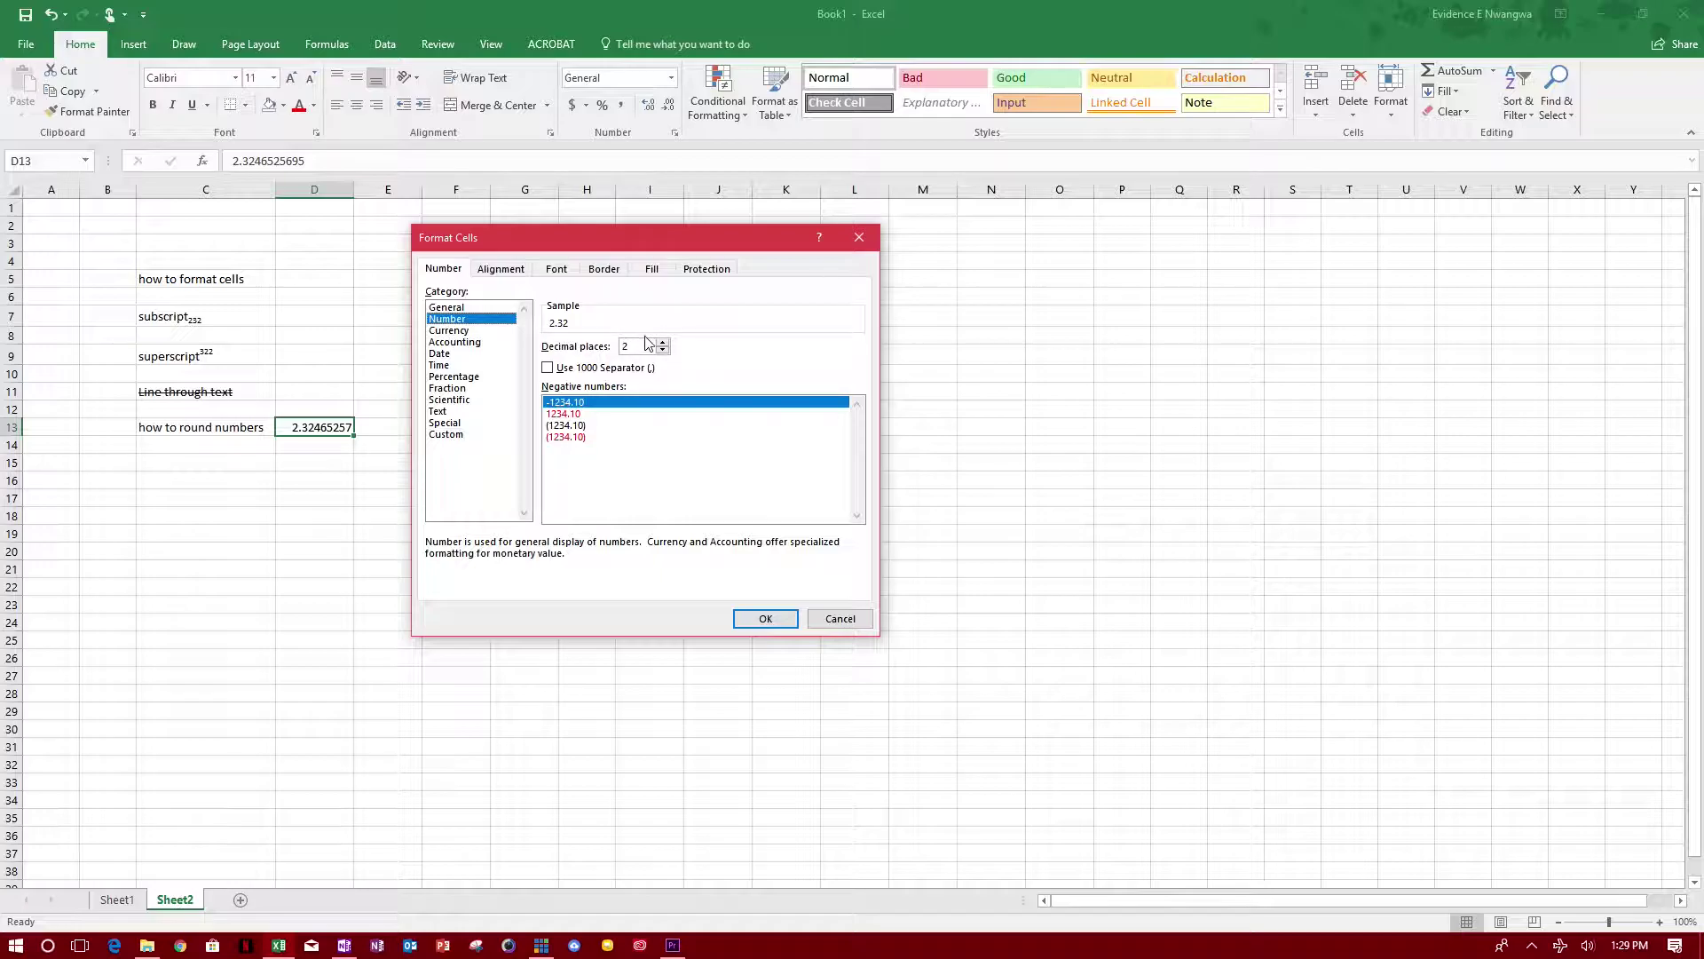
pyautogui.click(663, 343)
pyautogui.click(663, 343)
pyautogui.click(554, 372)
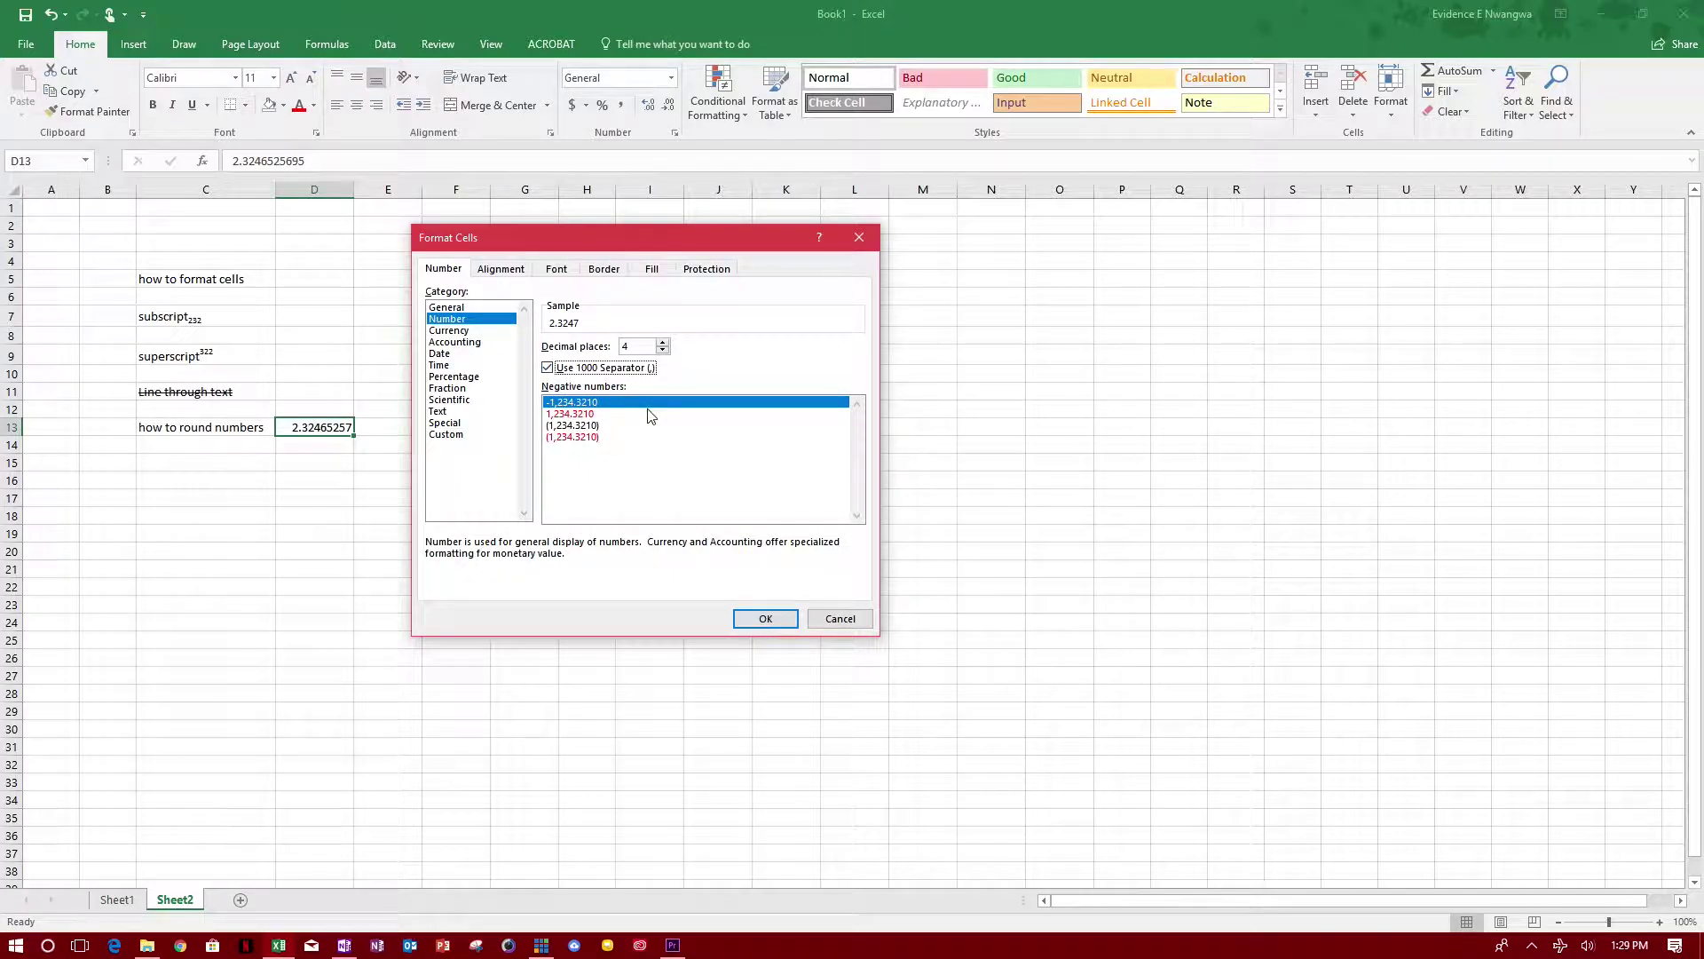
pyautogui.click(547, 369)
pyautogui.click(662, 351)
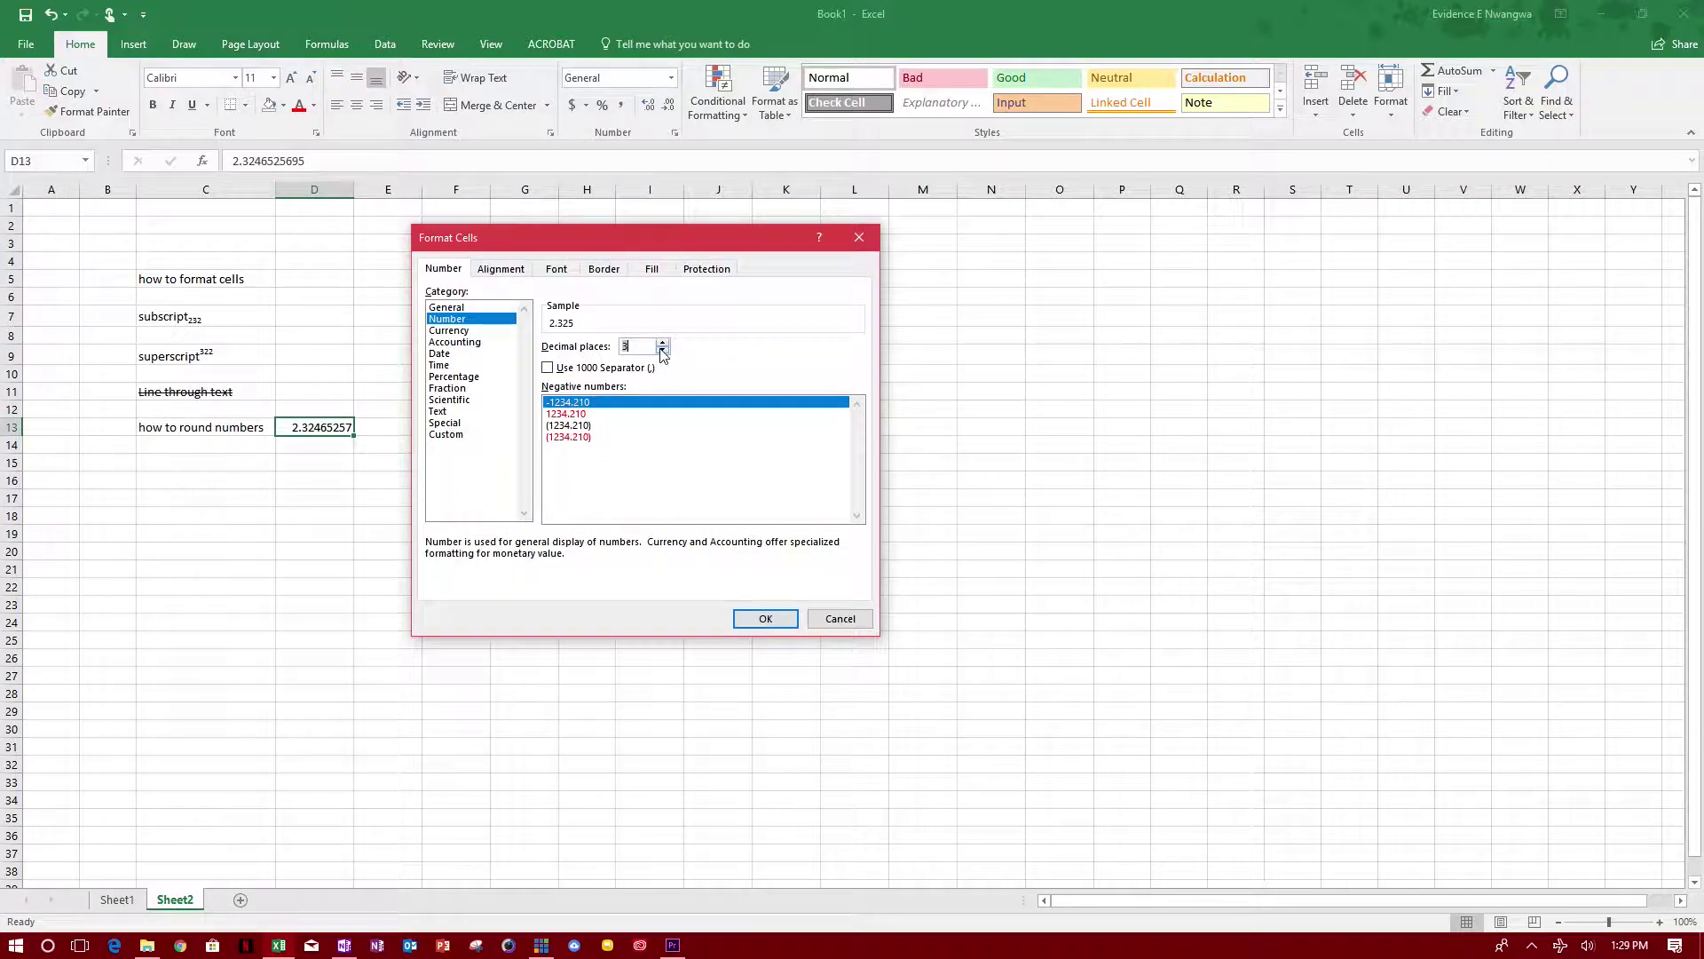
pyautogui.click(662, 351)
pyautogui.click(764, 619)
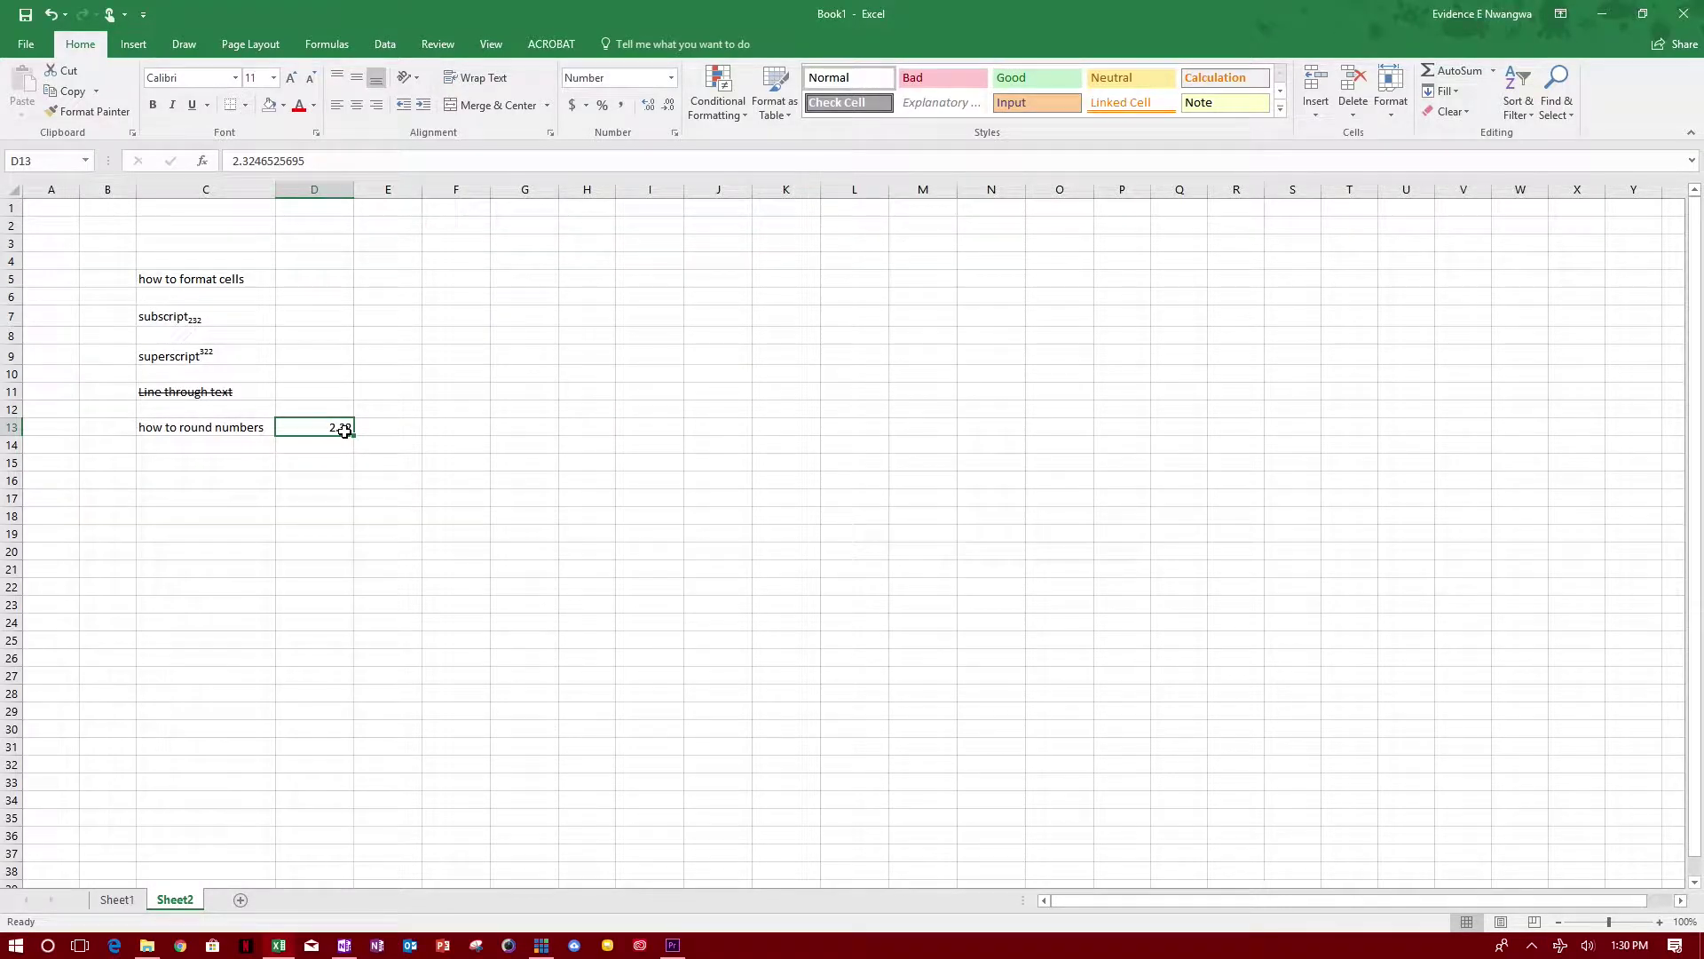
pyautogui.click(387, 429)
pyautogui.click(391, 413)
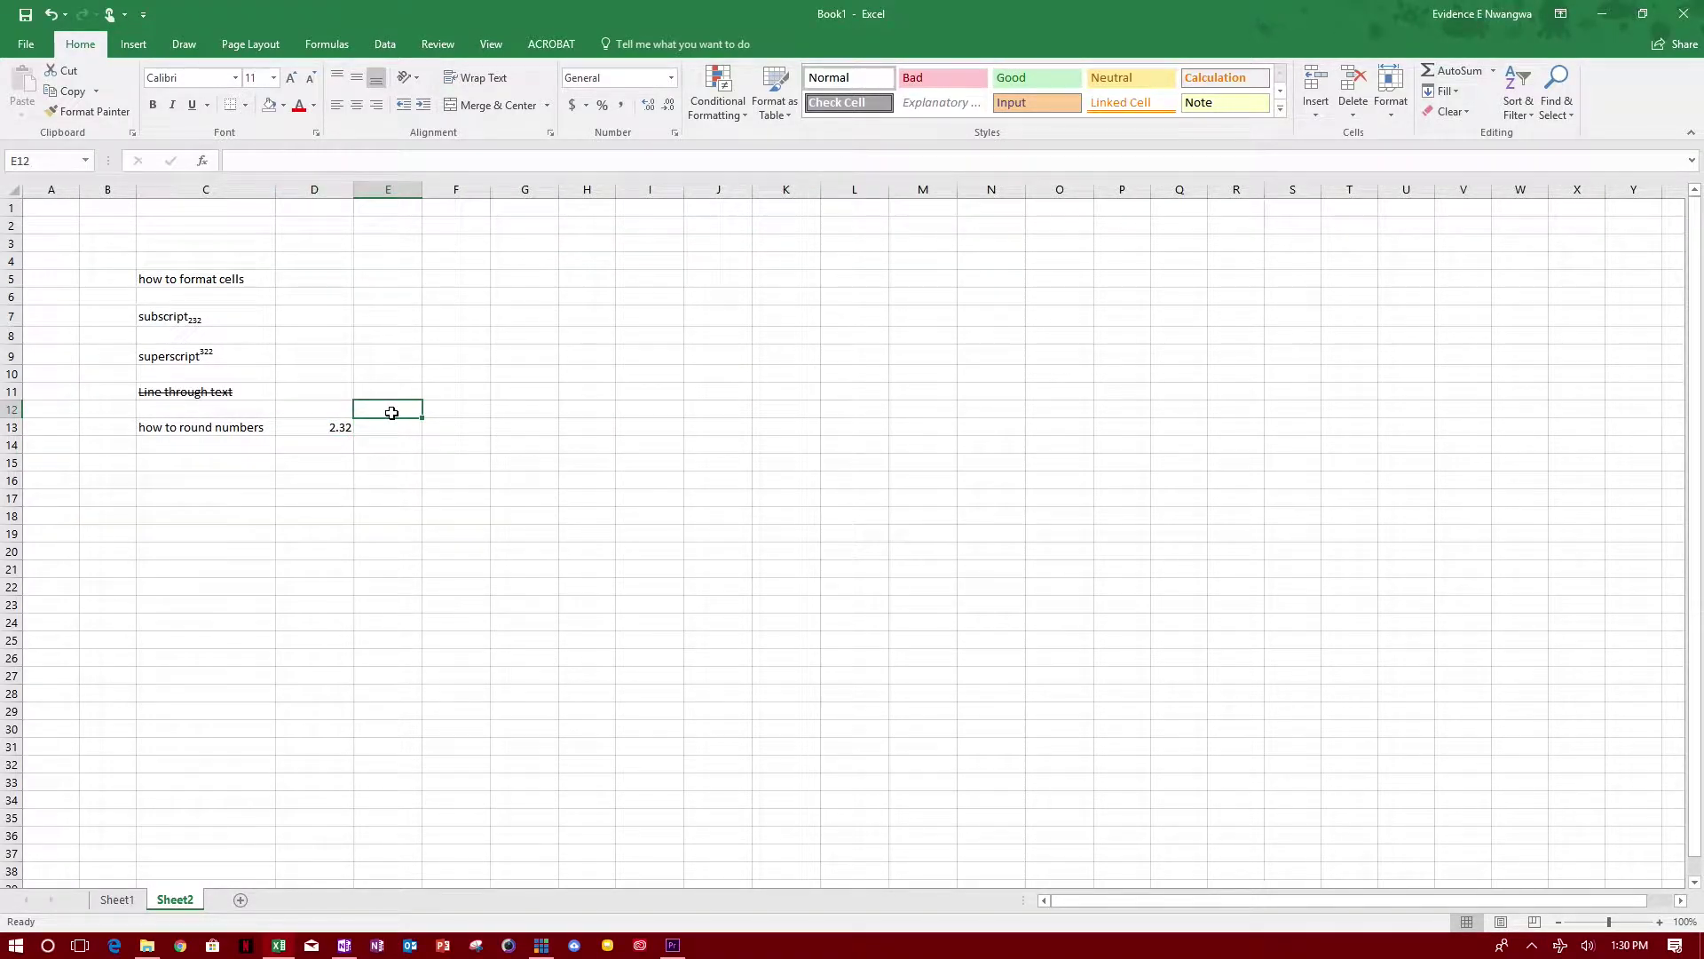
pyautogui.write('8944198798789')
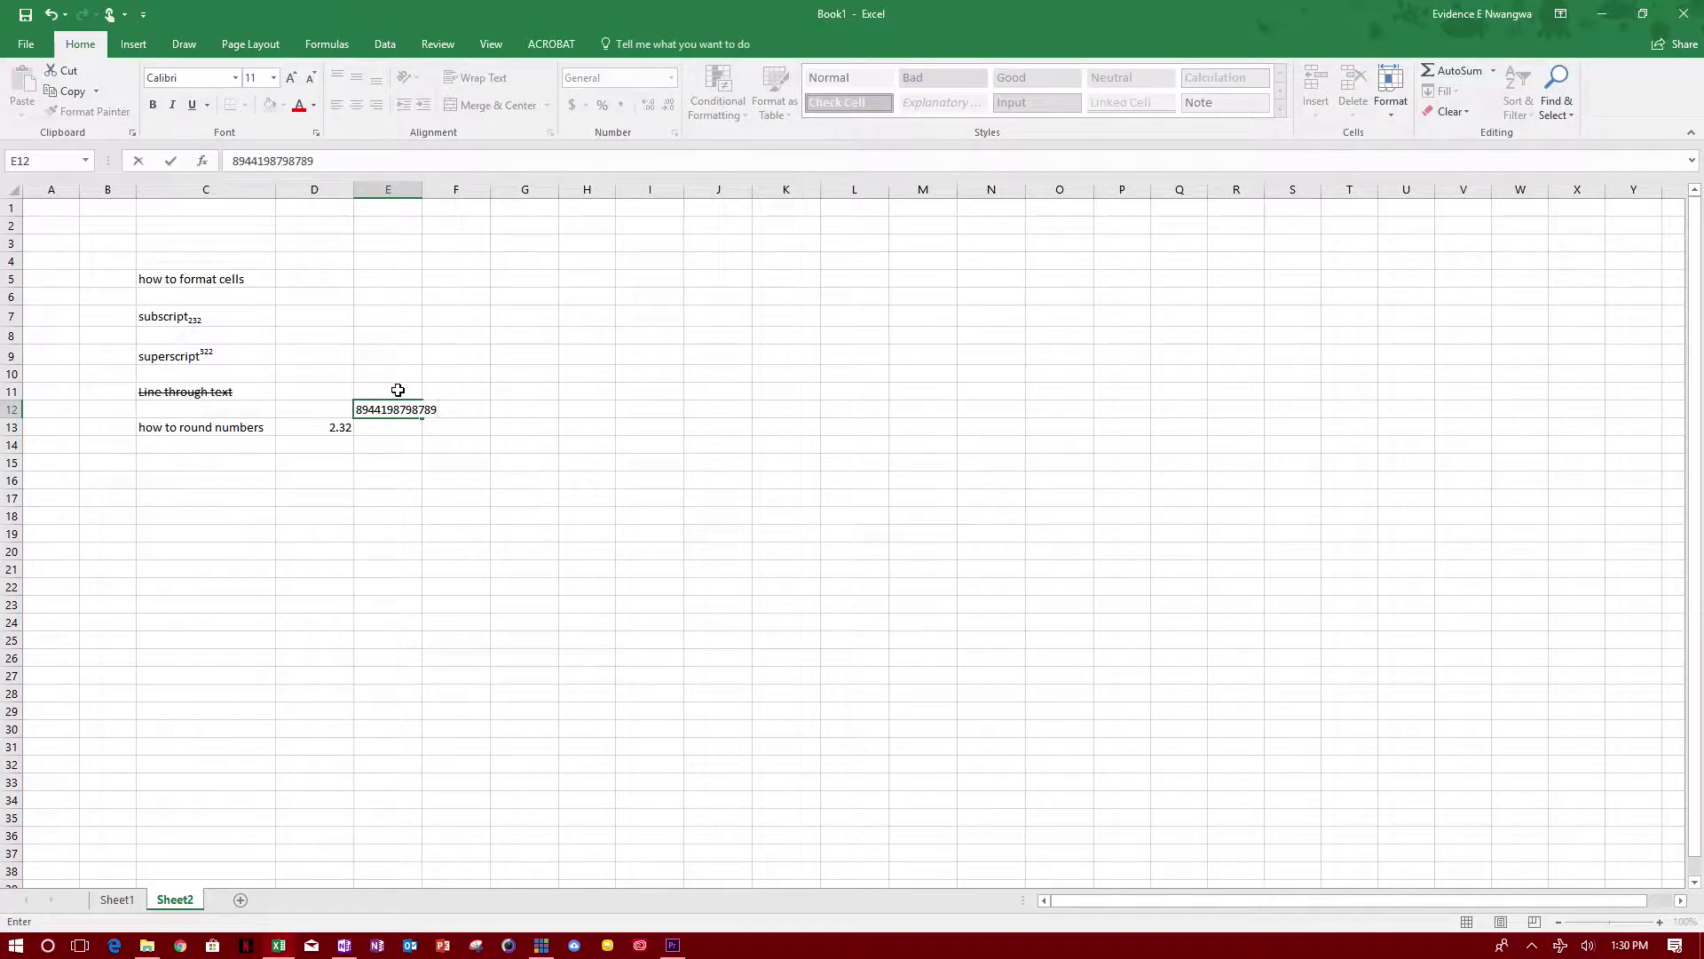
pyautogui.click(456, 335)
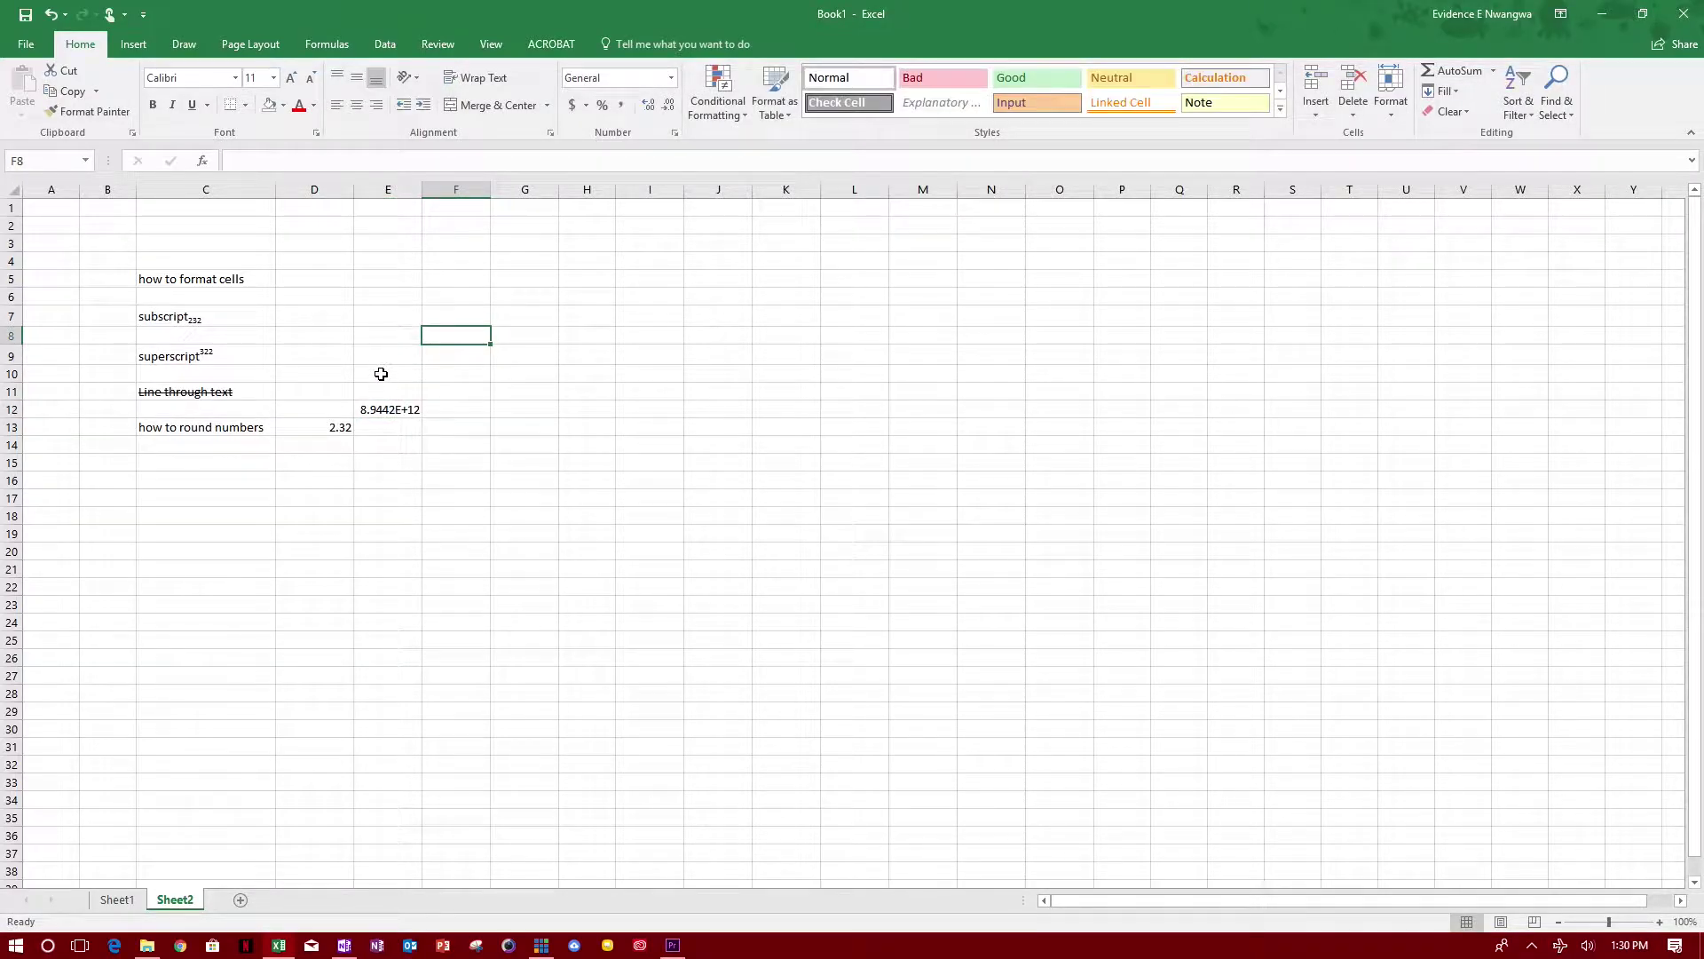
pyautogui.click(397, 412)
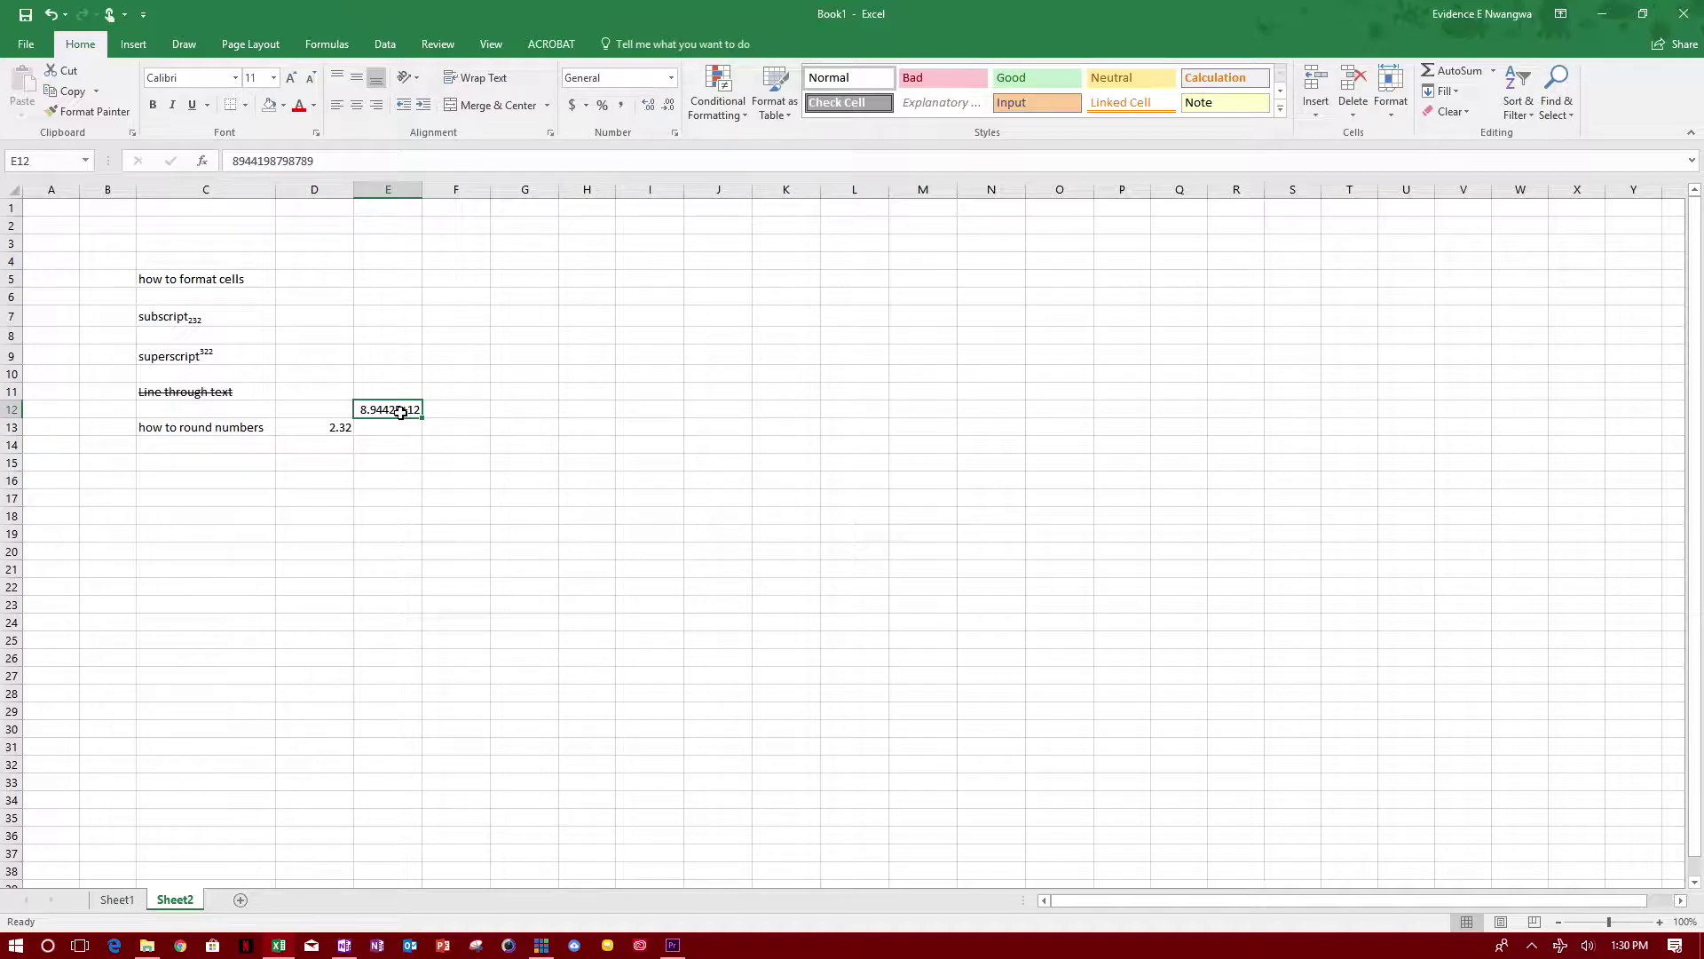
pyautogui.moveTo(423, 190); pyautogui.dragTo(459, 199)
# Step: Format E12 as Number with 0 decimal places so the full value shows
pyautogui.rightClick(421, 413)
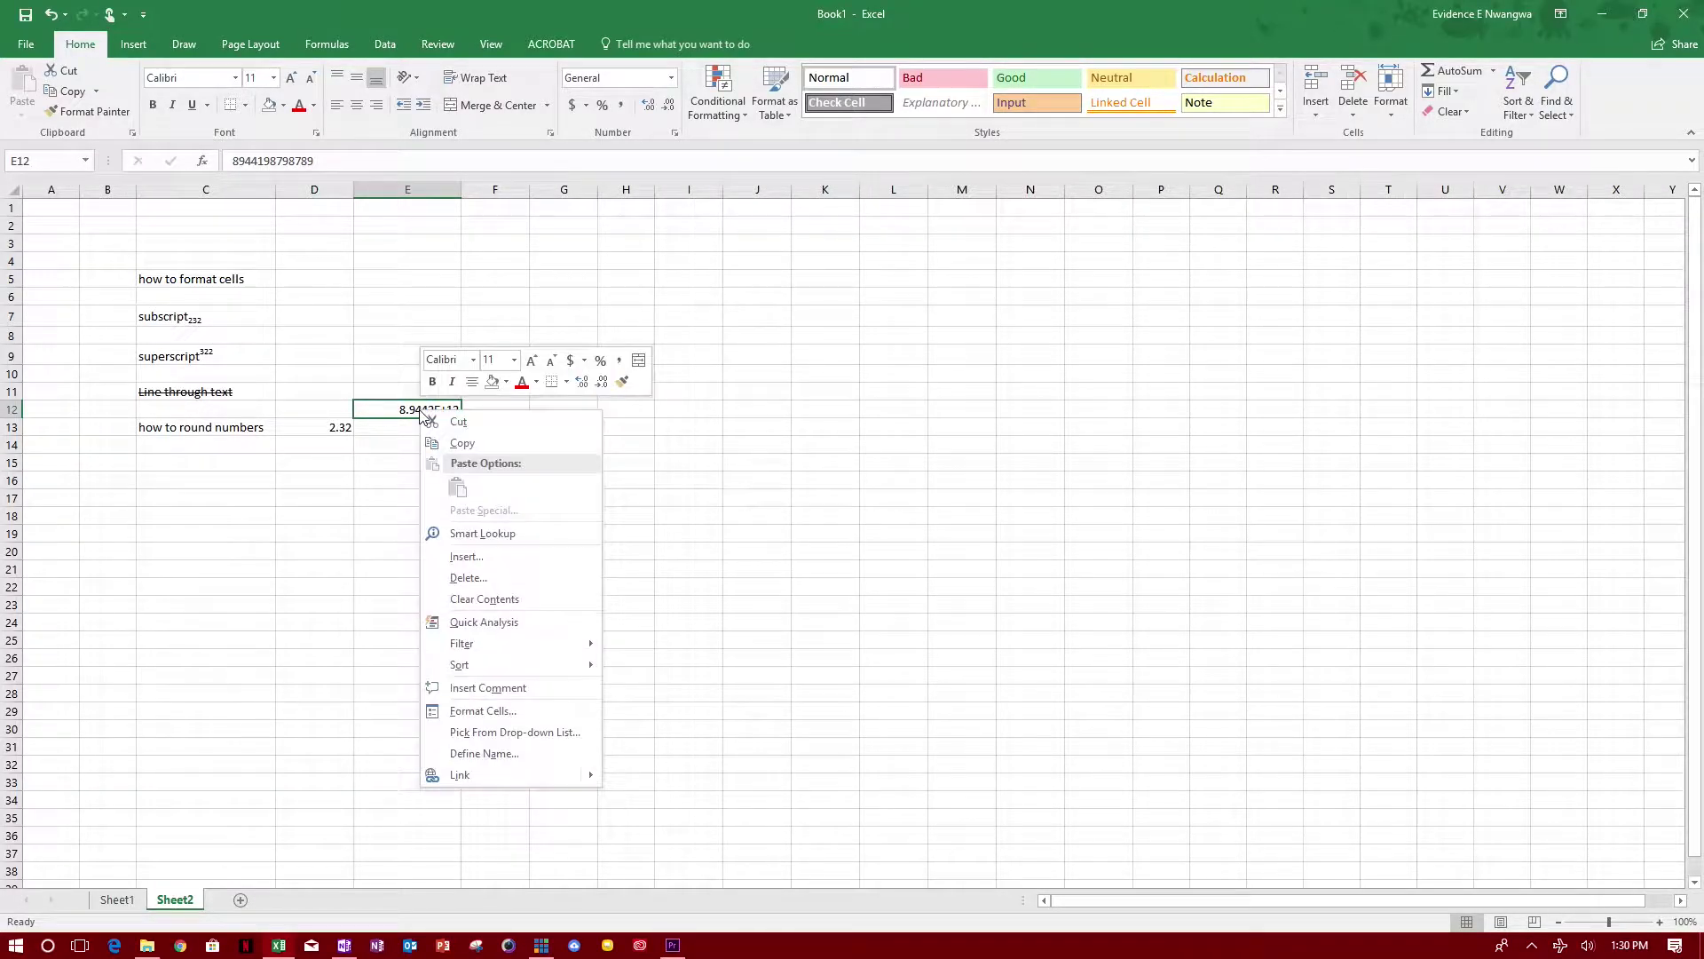
pyautogui.click(552, 709)
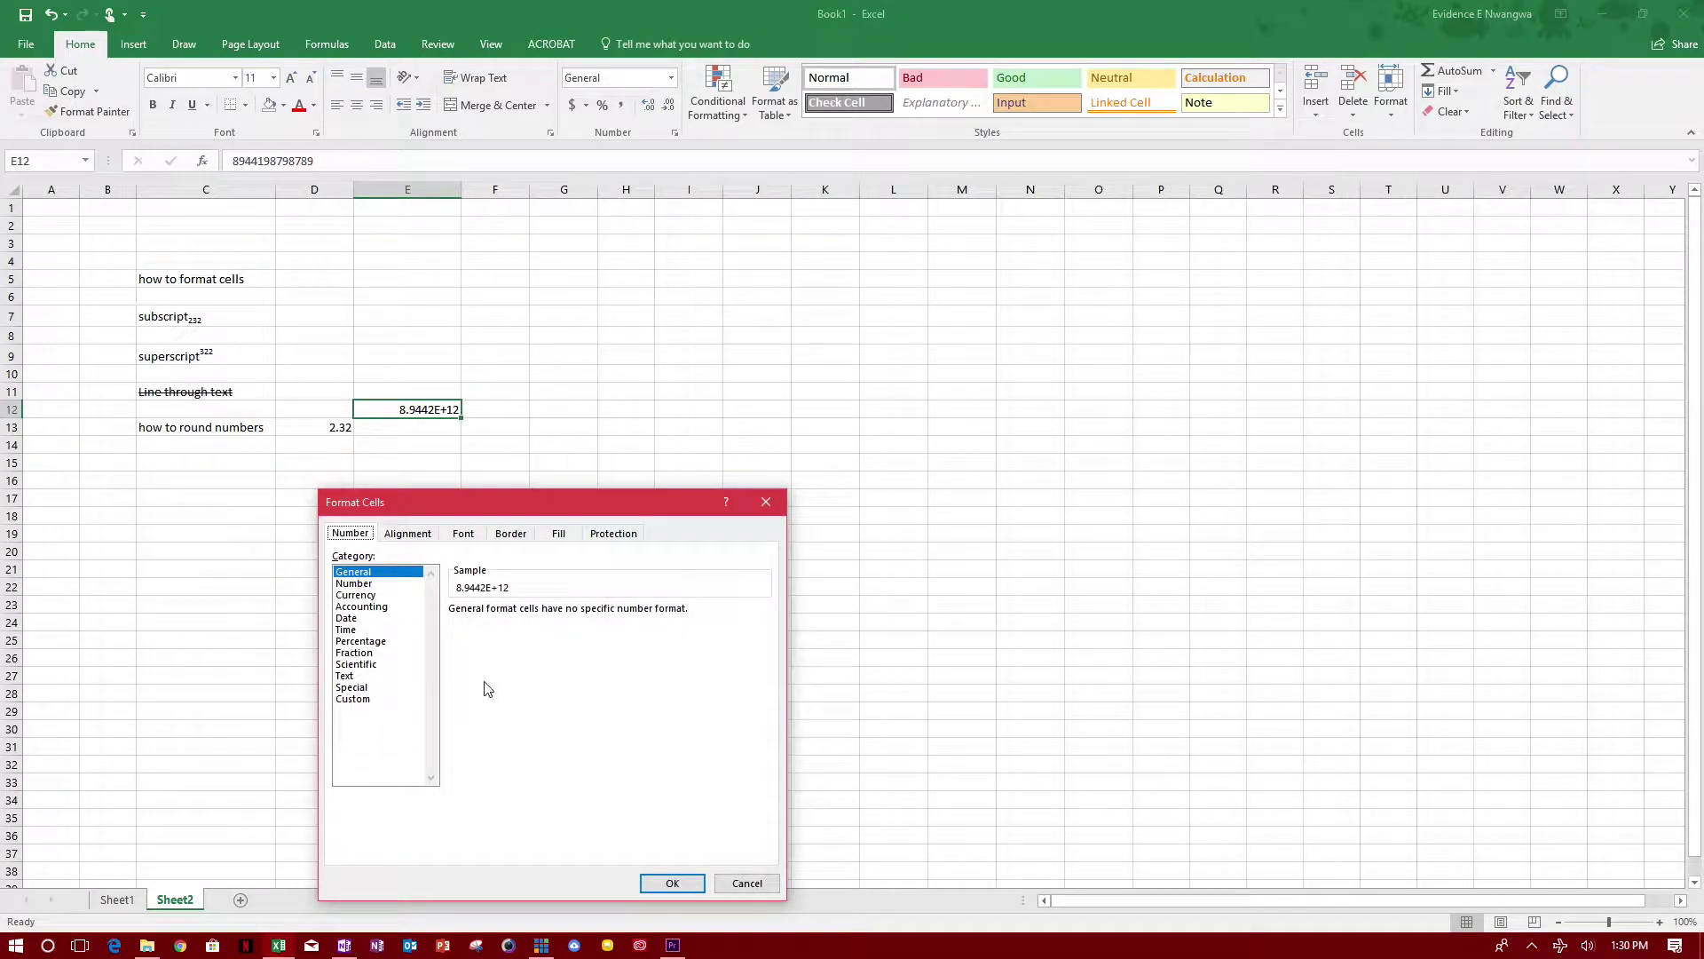
pyautogui.click(372, 585)
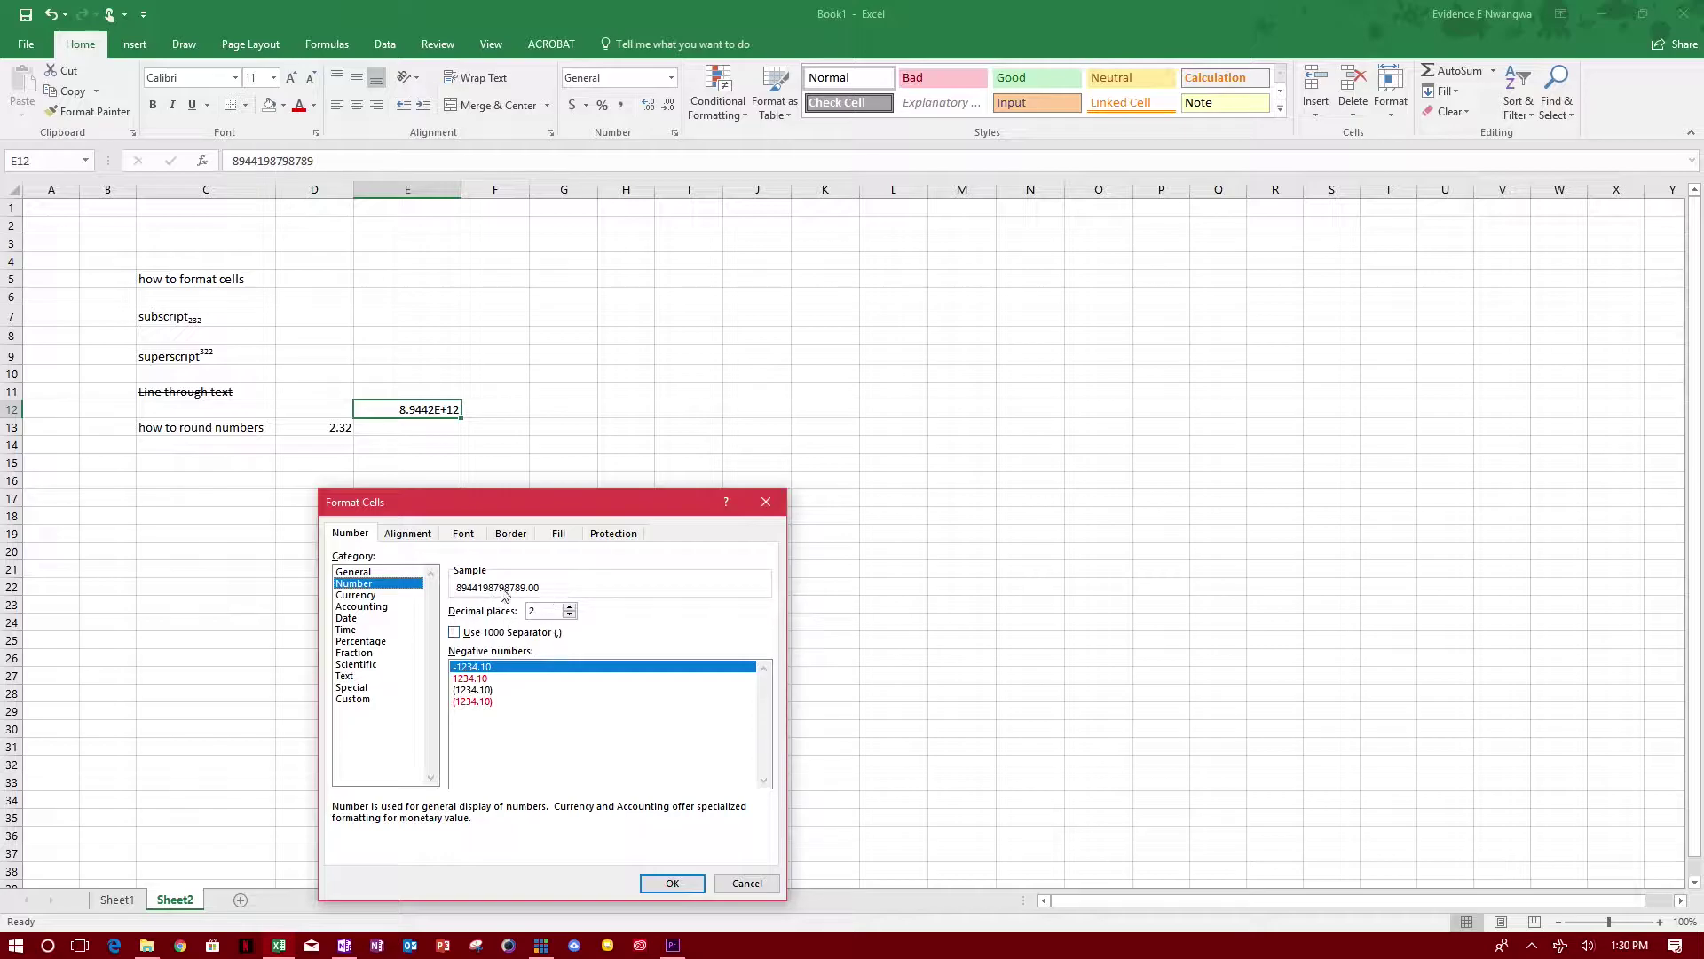
pyautogui.click(570, 616)
pyautogui.click(570, 615)
pyautogui.click(672, 882)
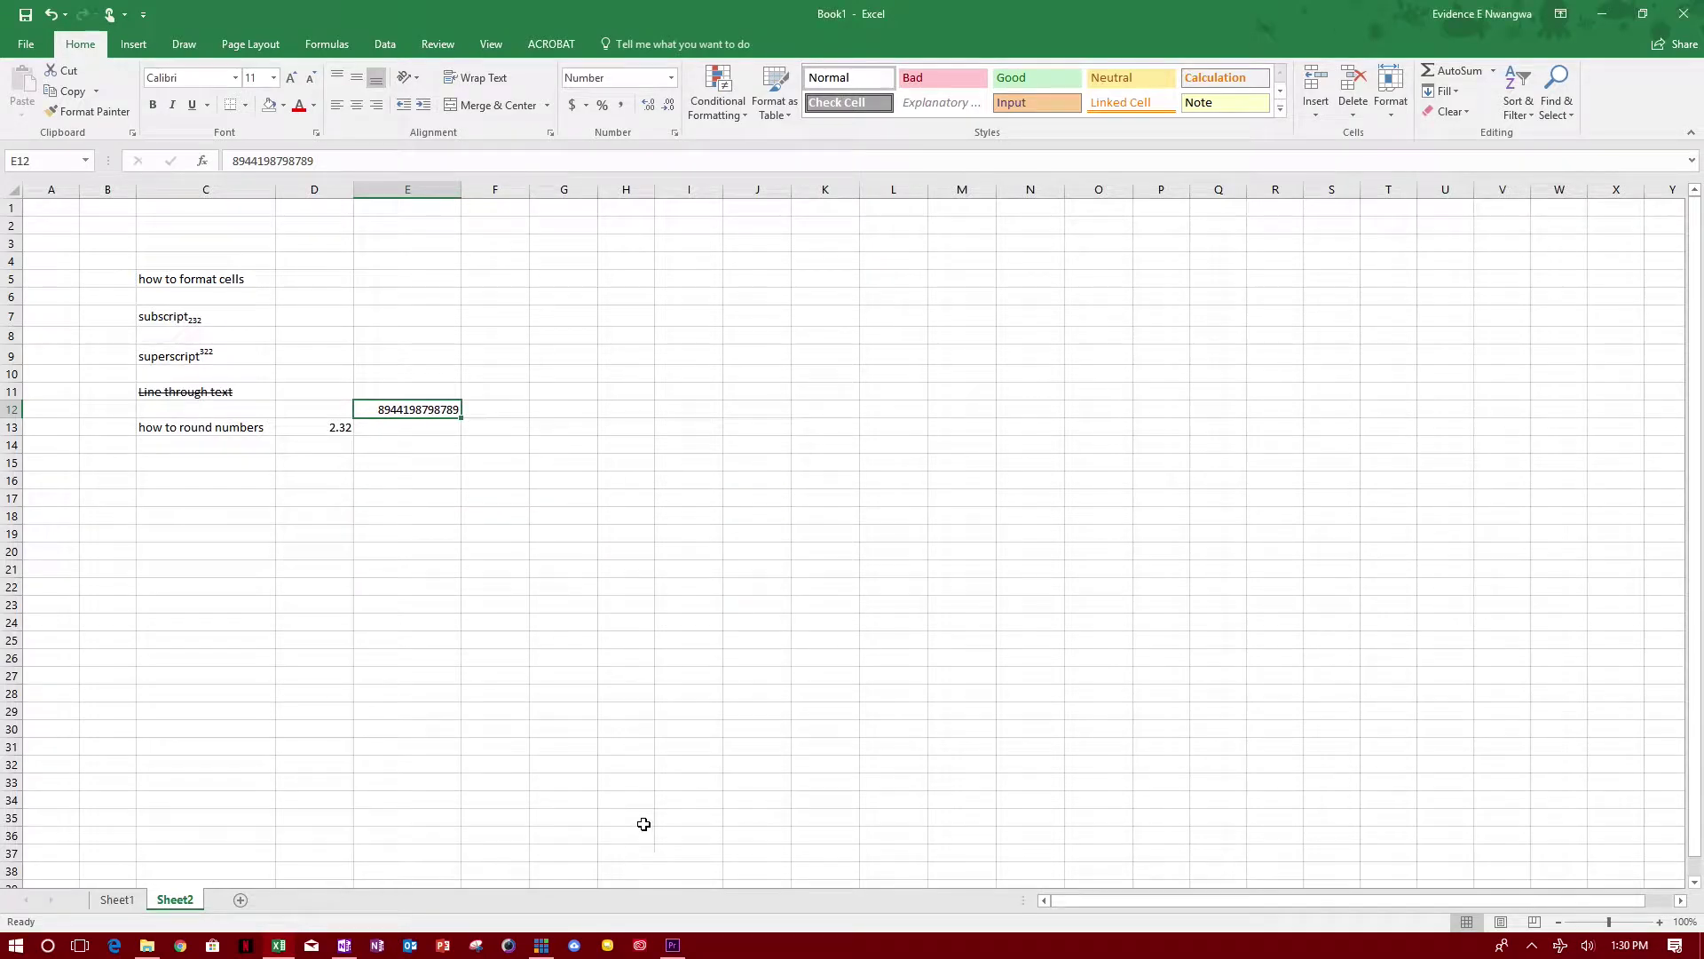
pyautogui.rightClick(440, 412)
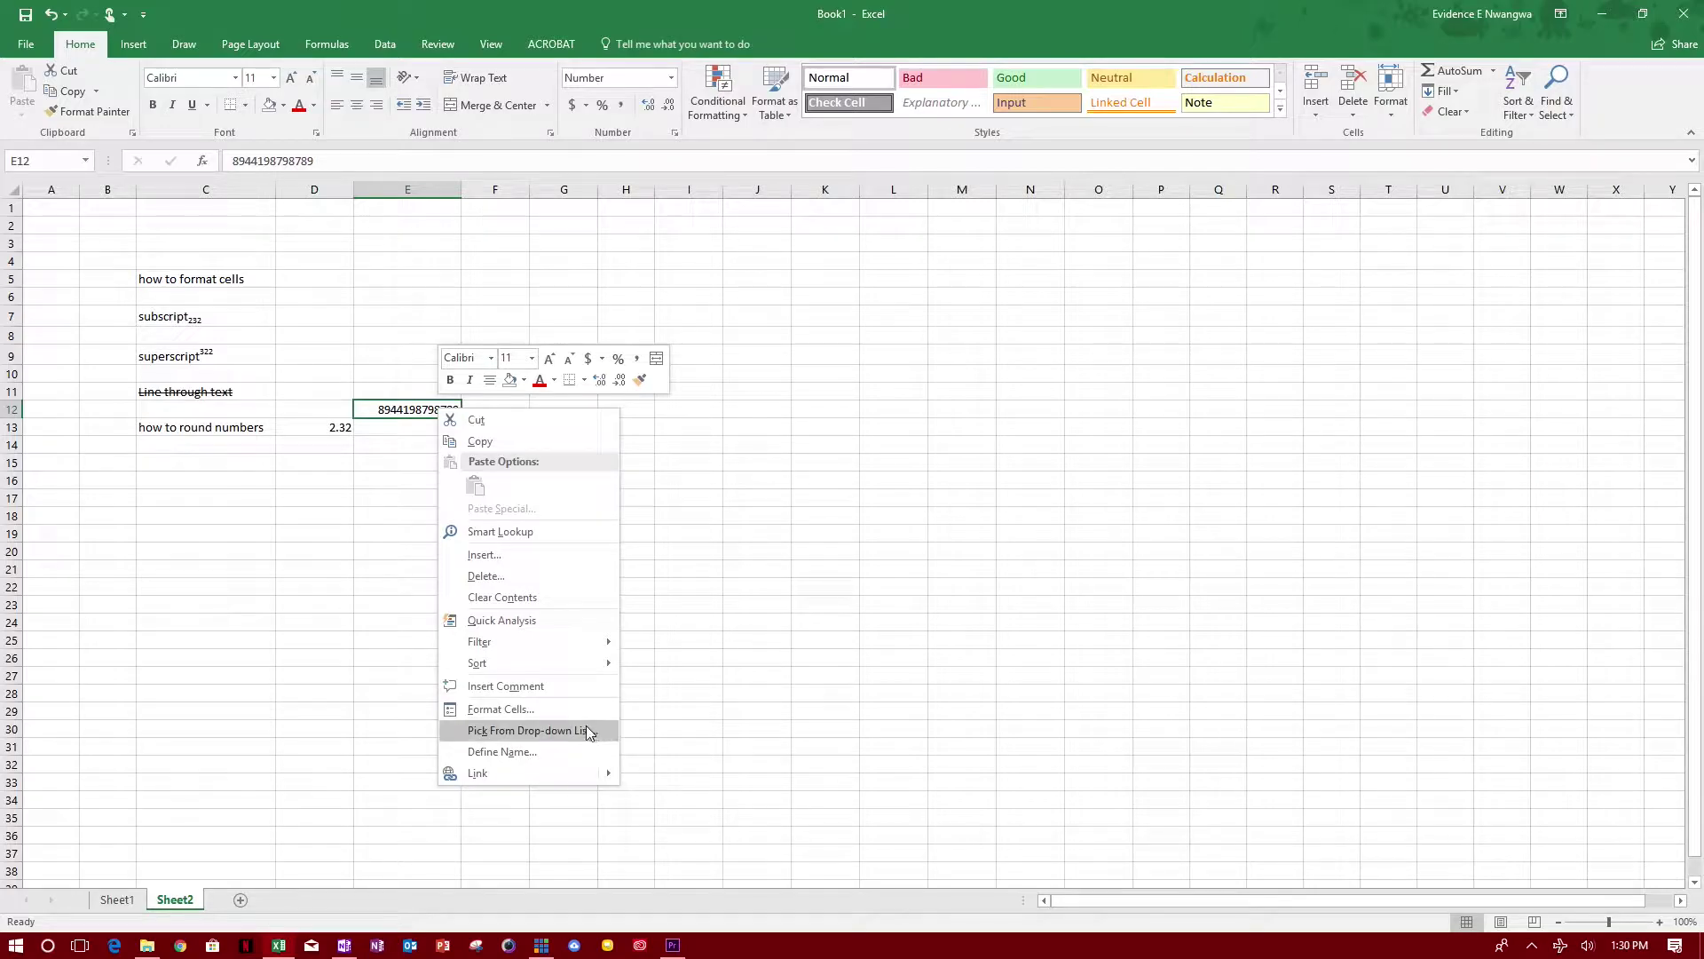
# Step: Switch E12 to Scientific format with 2 decimals, displaying 8.94E+12
pyautogui.click(563, 710)
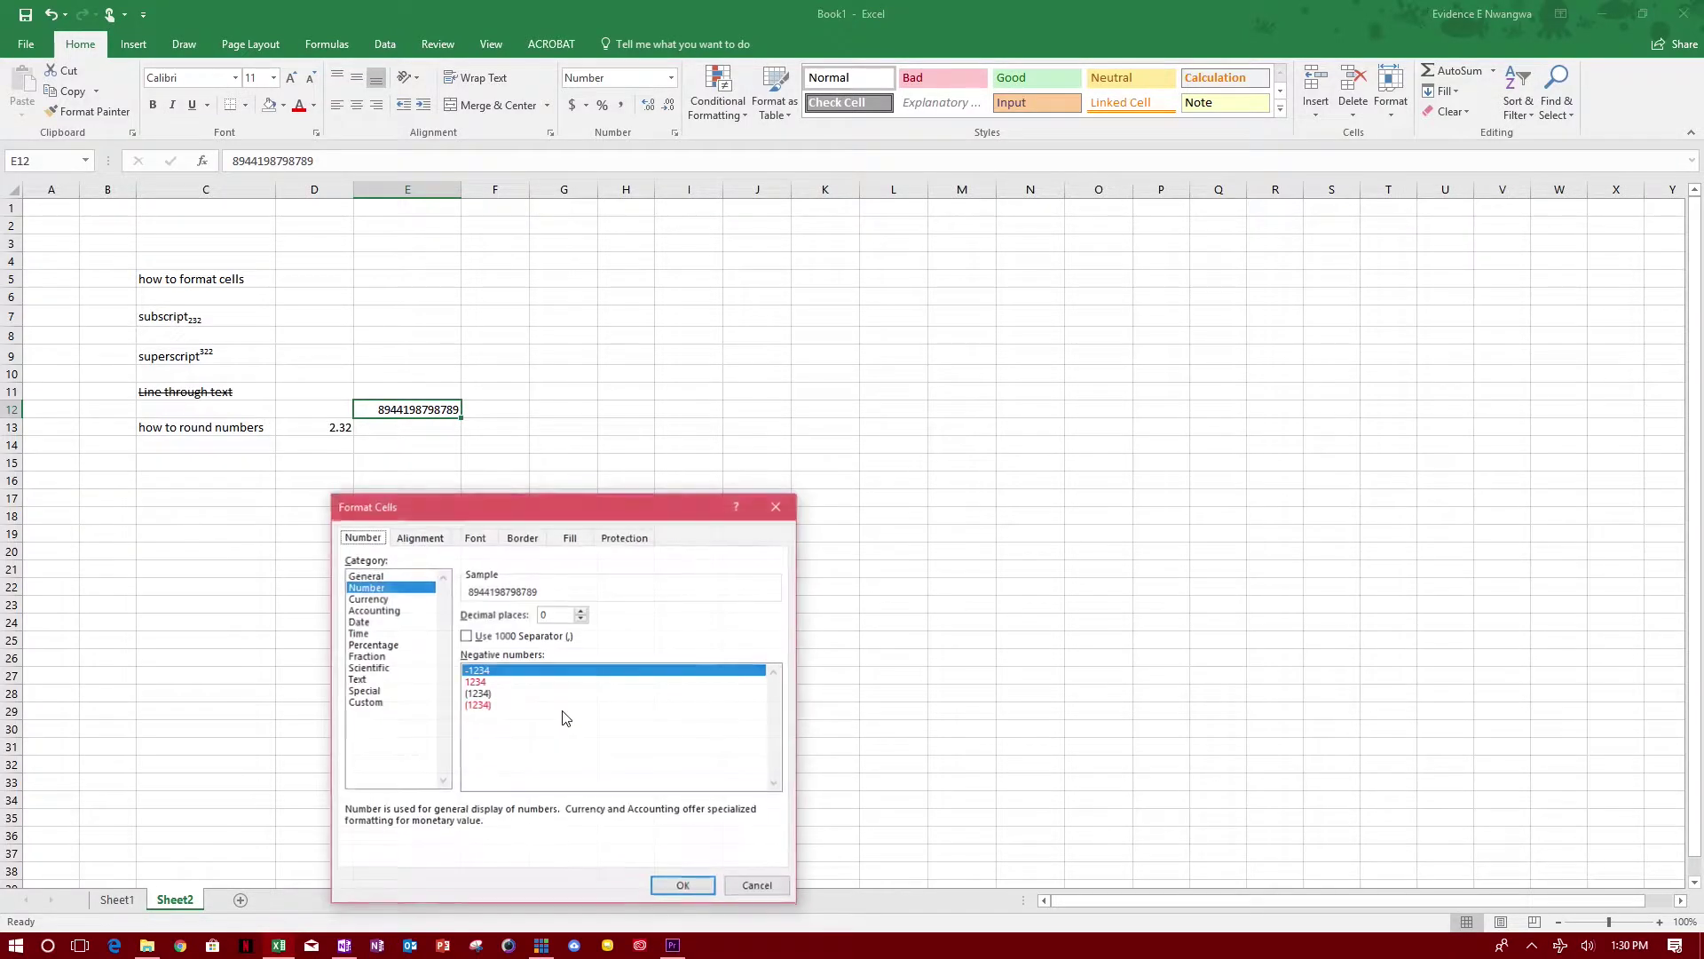
pyautogui.click(391, 668)
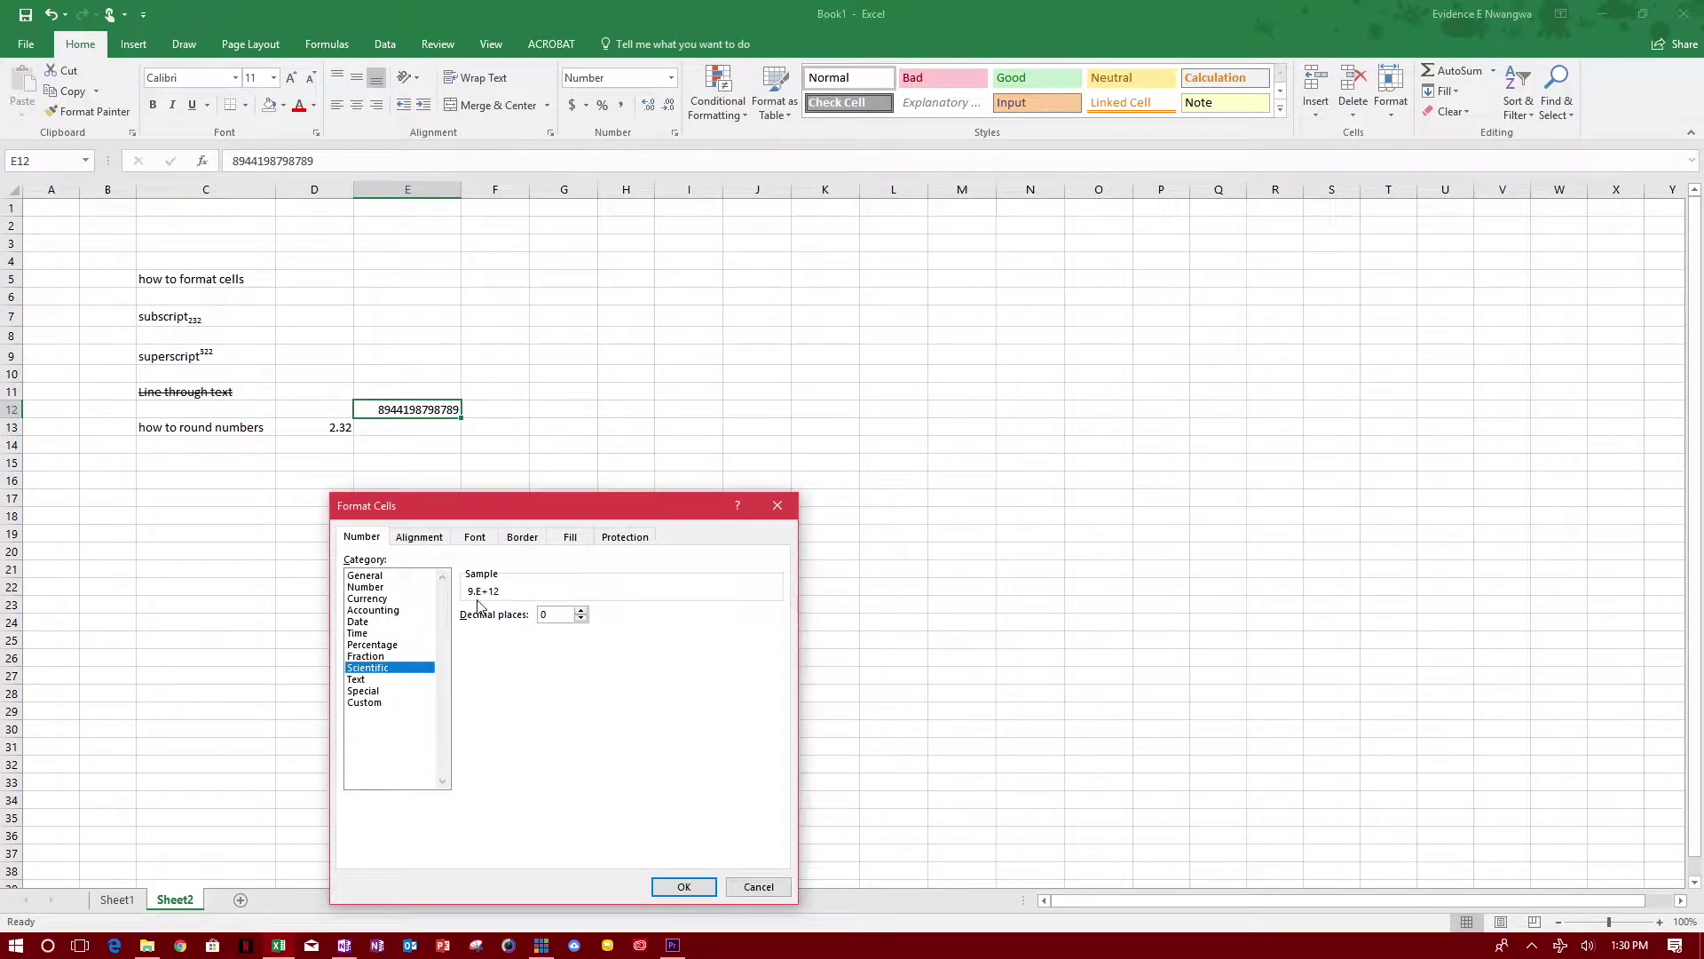
pyautogui.click(581, 612)
pyautogui.click(582, 611)
pyautogui.click(684, 886)
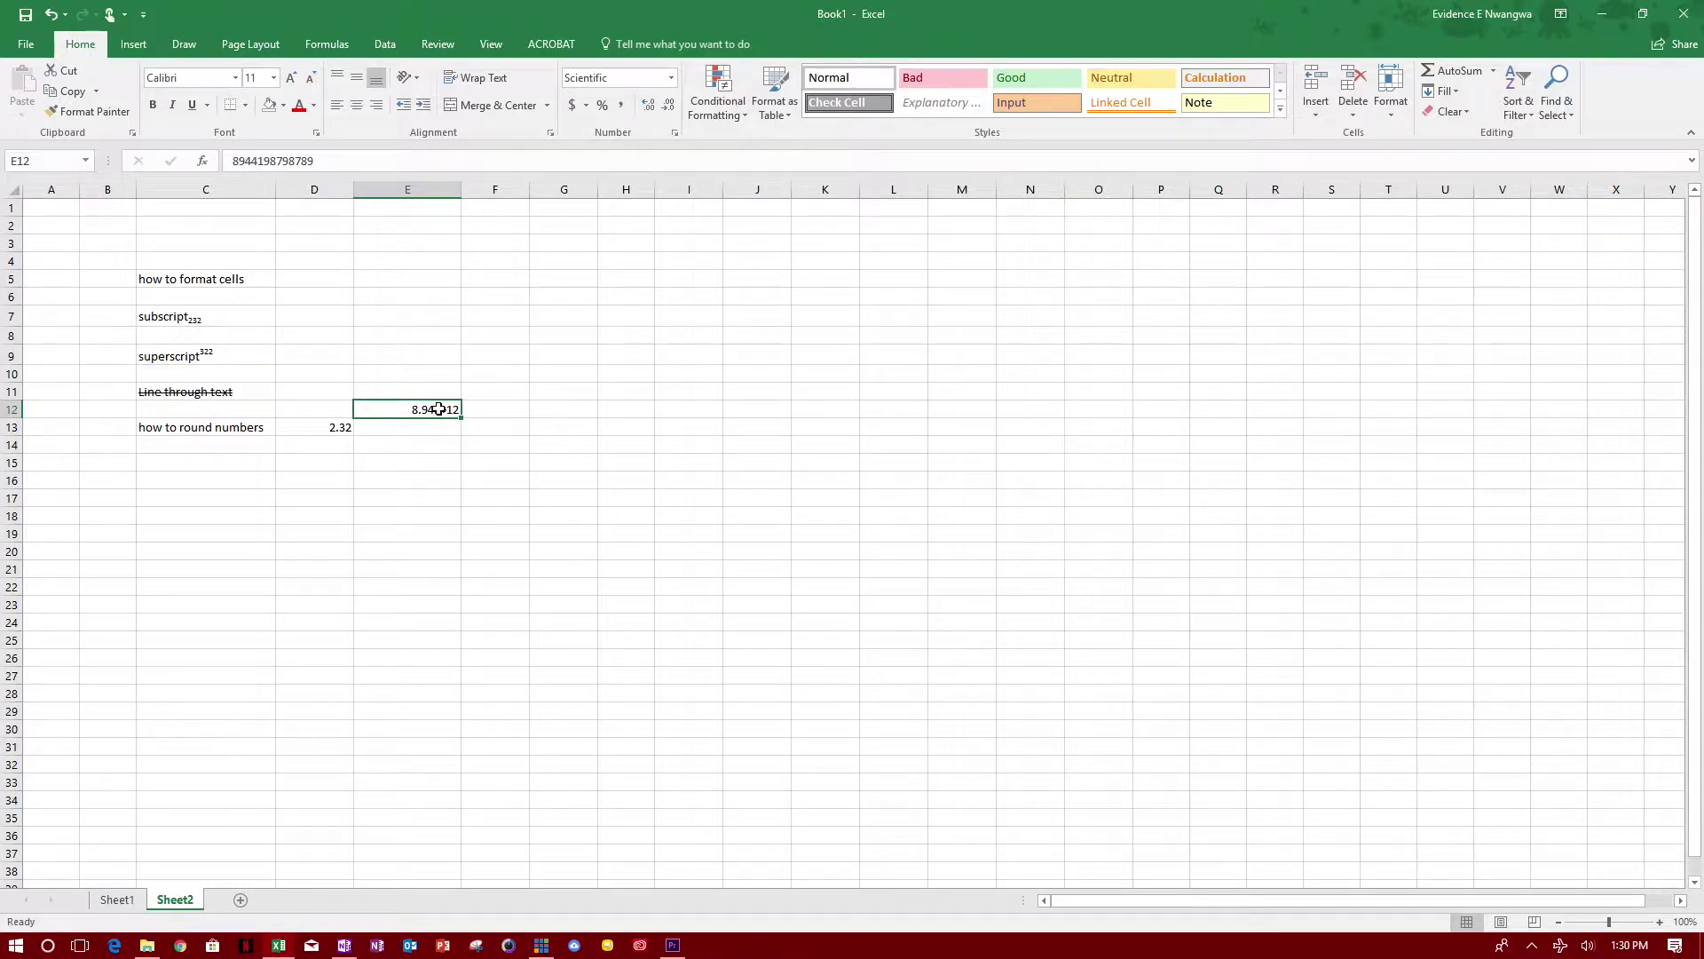
pyautogui.rightClick(440, 411)
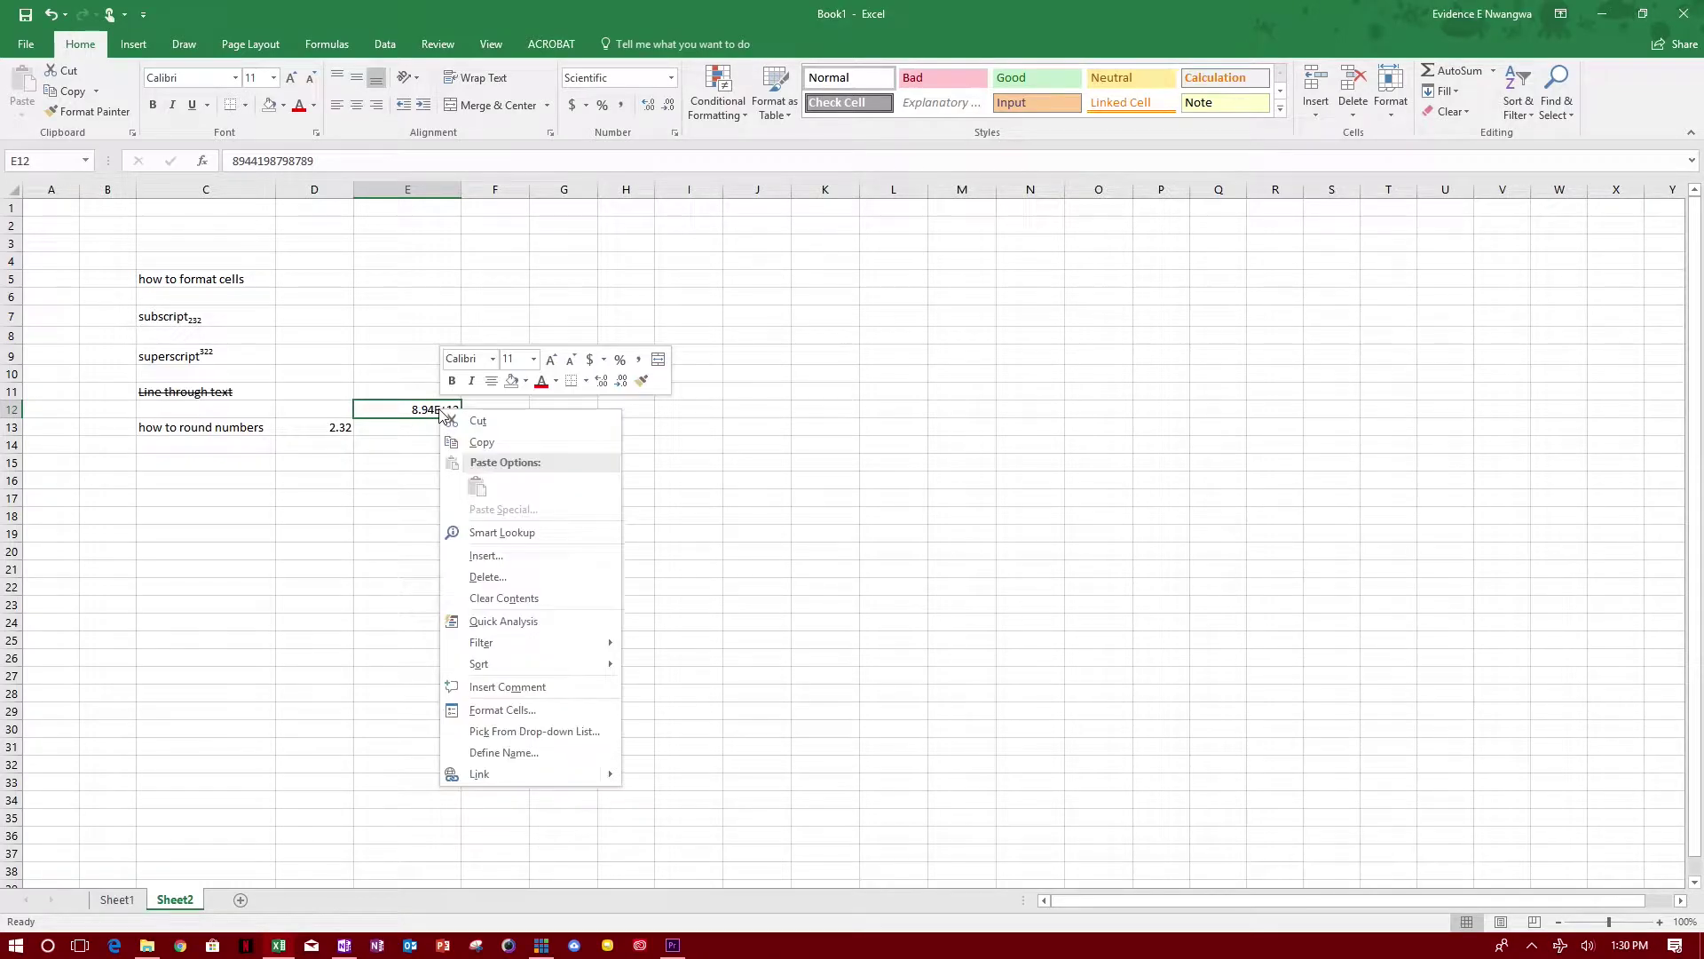
# Step: Set E12 to Number with 1000 separator and 0 decimals, reading 8,944,198,798,789
pyautogui.click(558, 710)
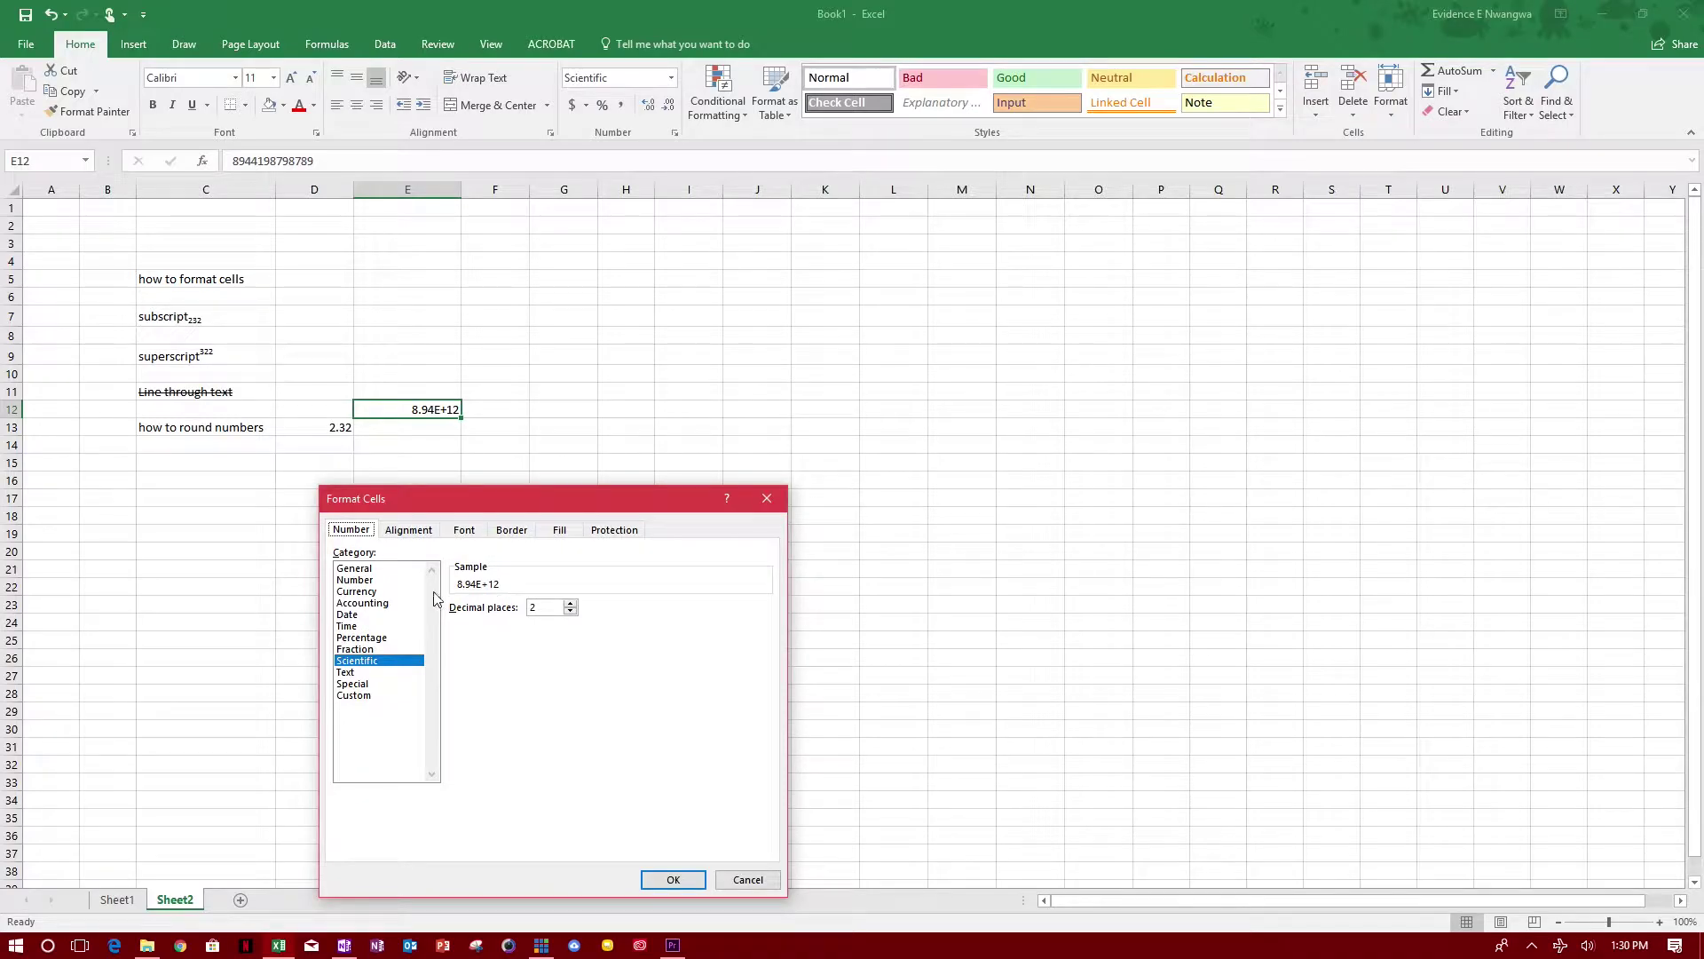
pyautogui.click(364, 582)
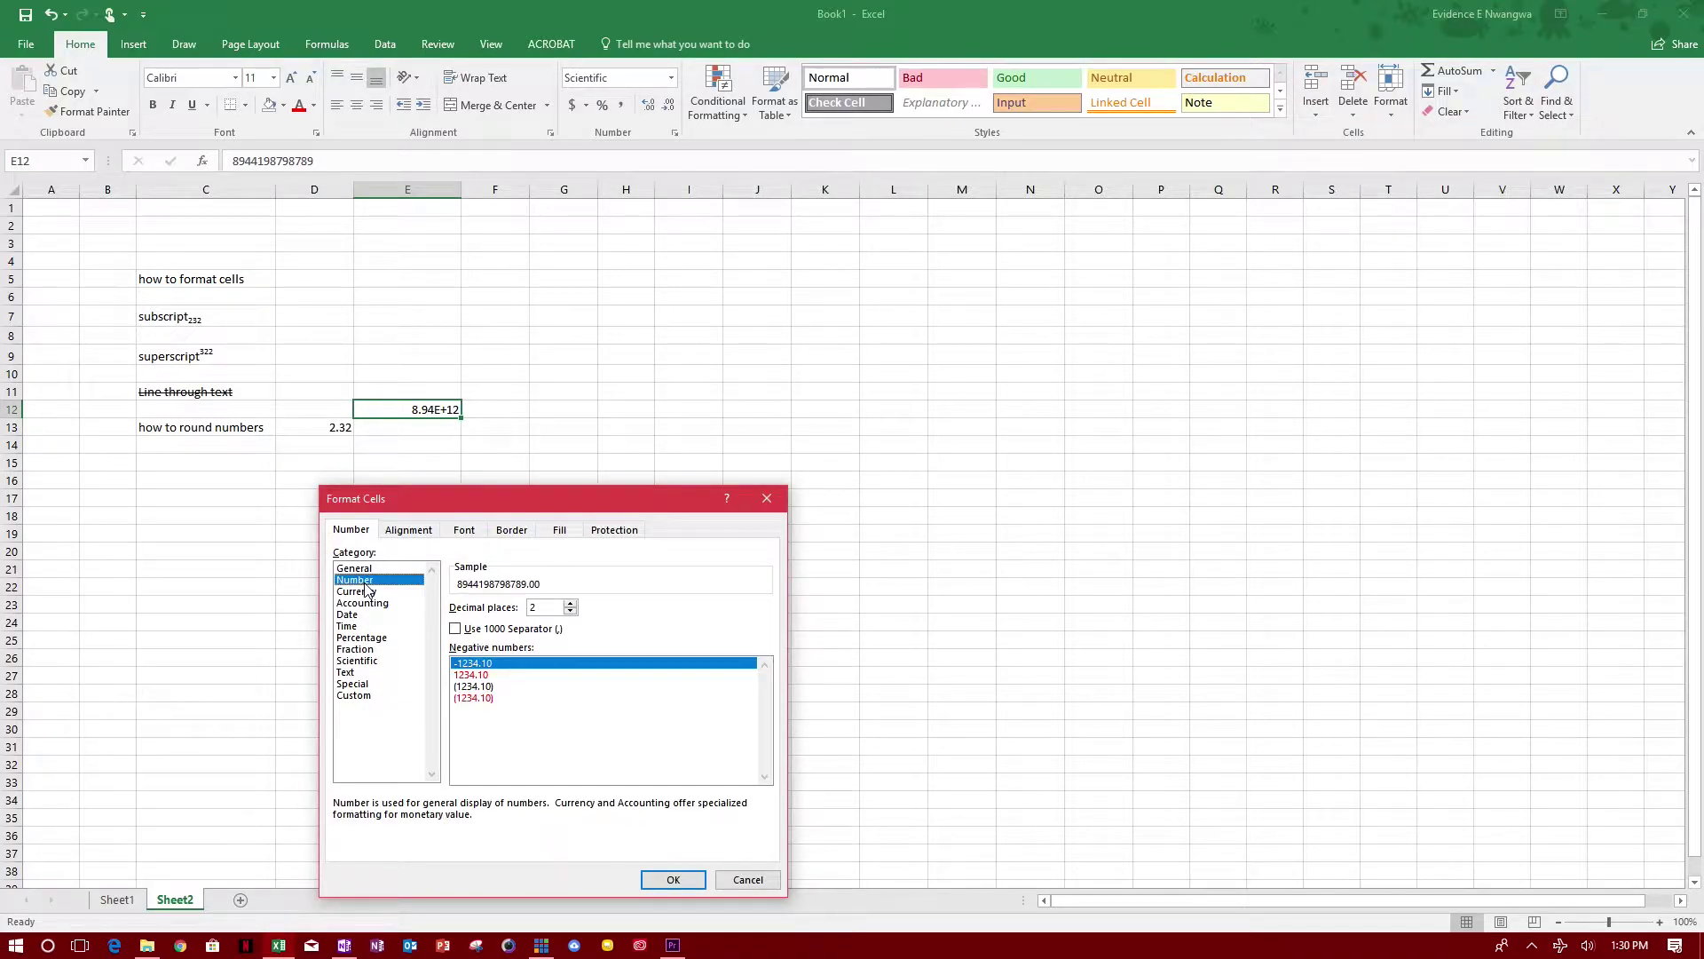
pyautogui.click(455, 630)
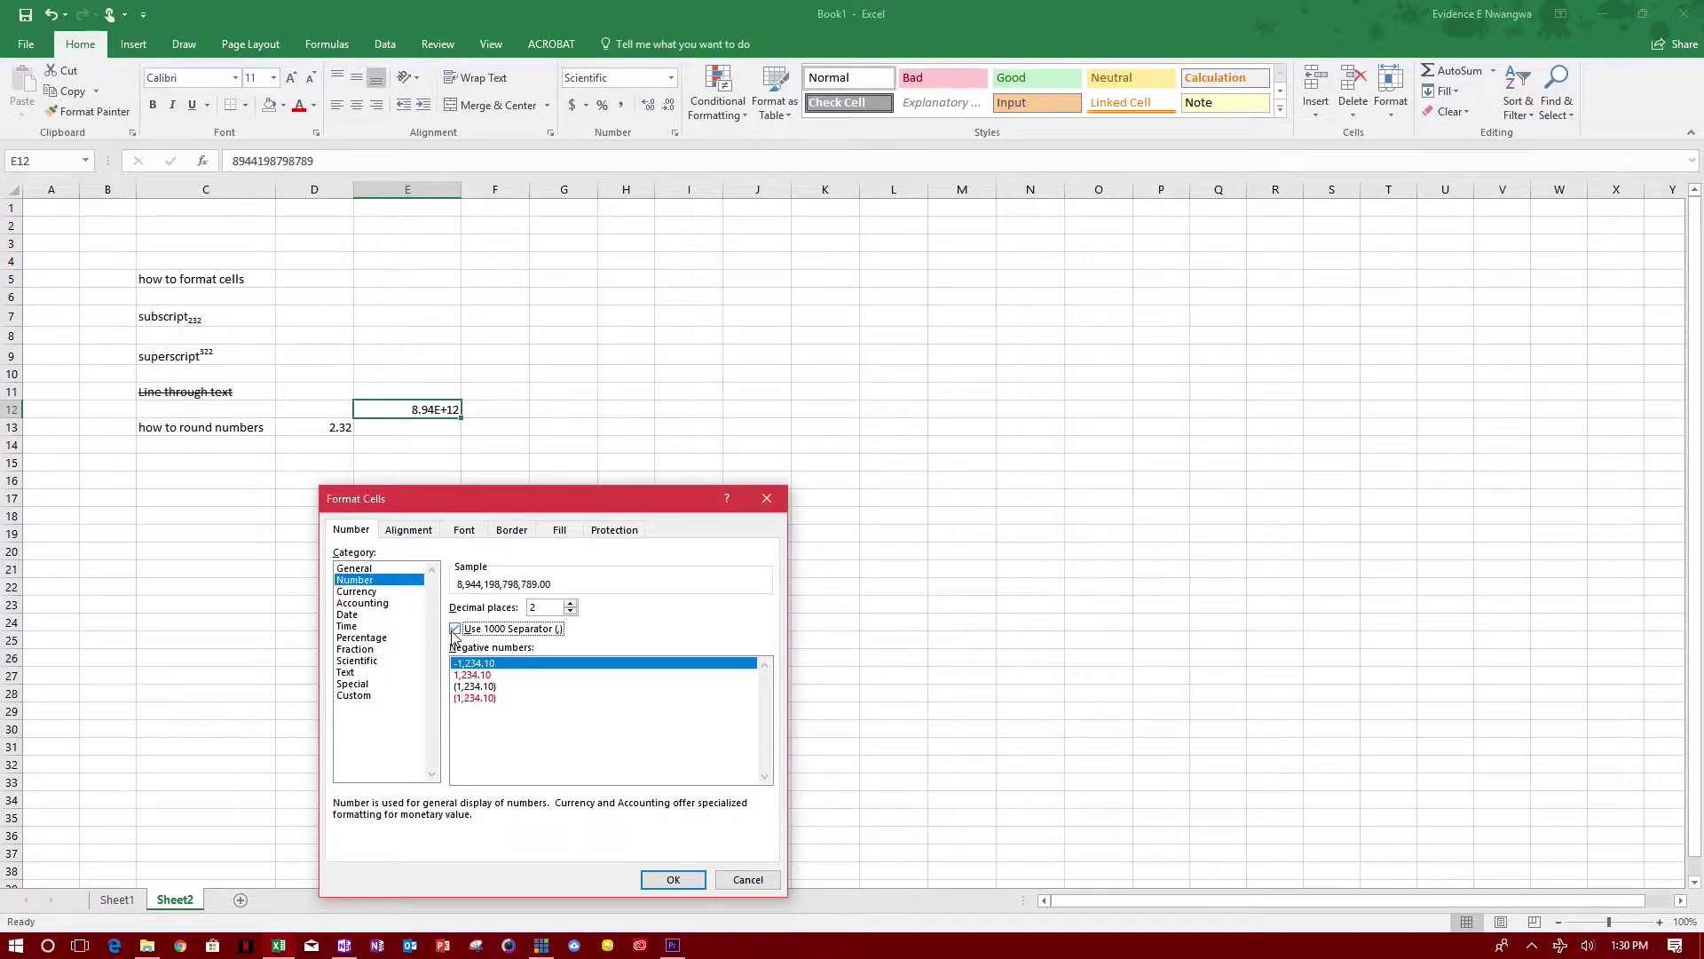
pyautogui.click(570, 612)
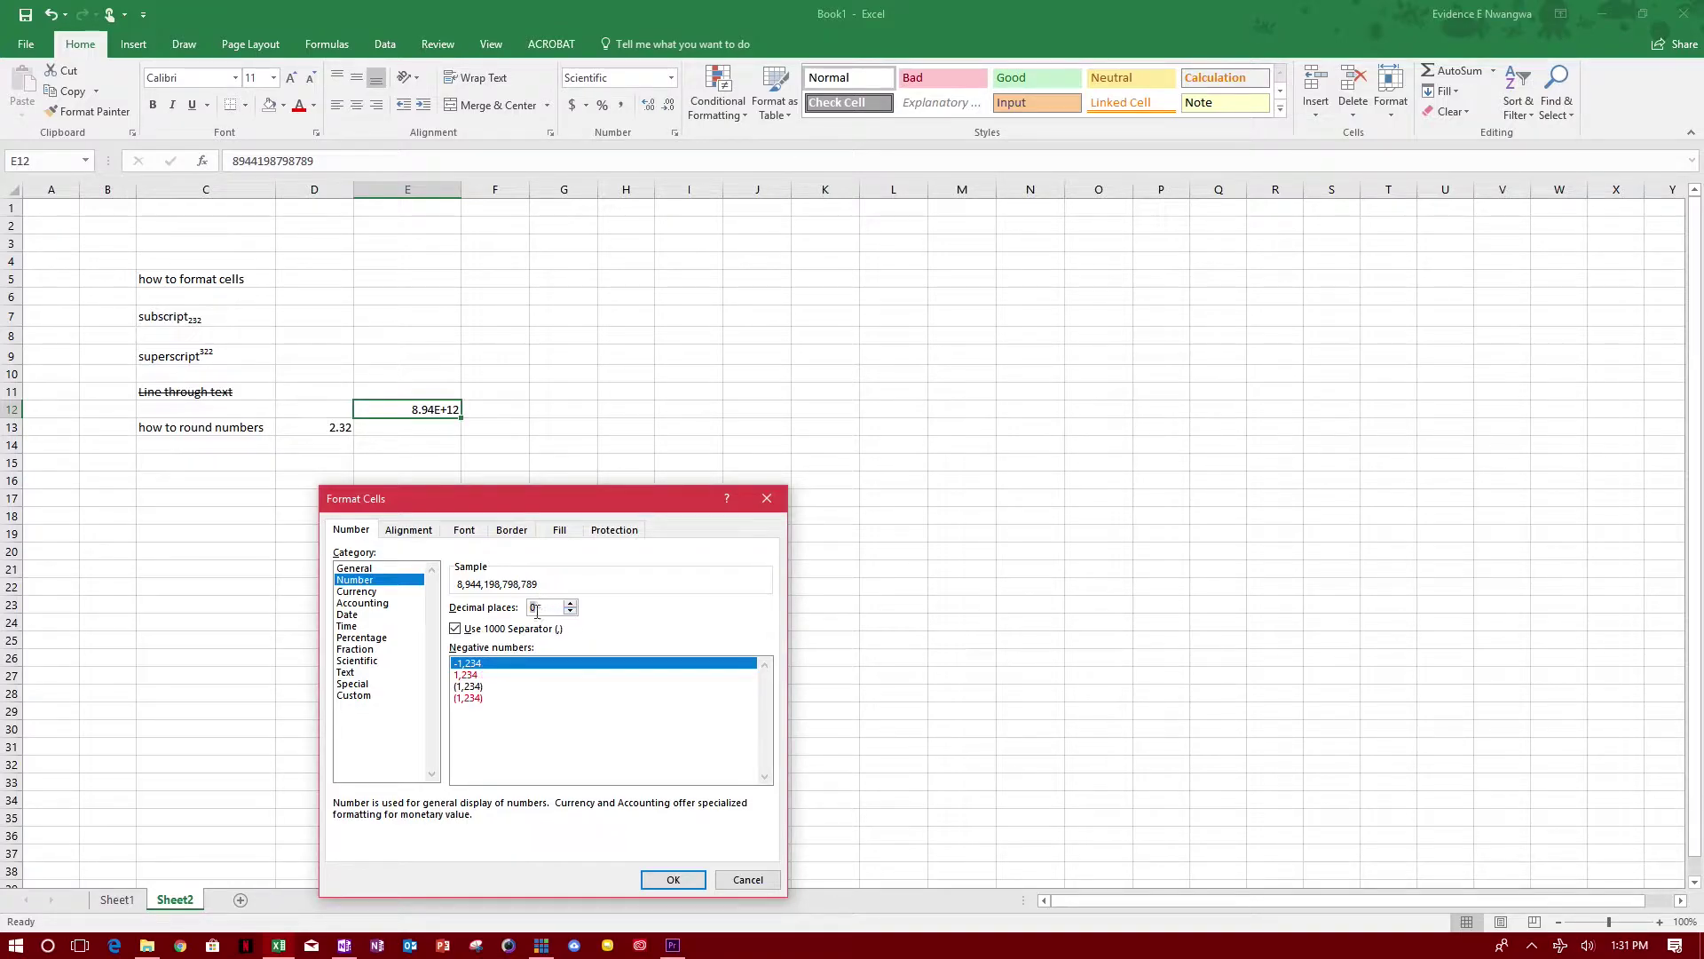
pyautogui.click(673, 879)
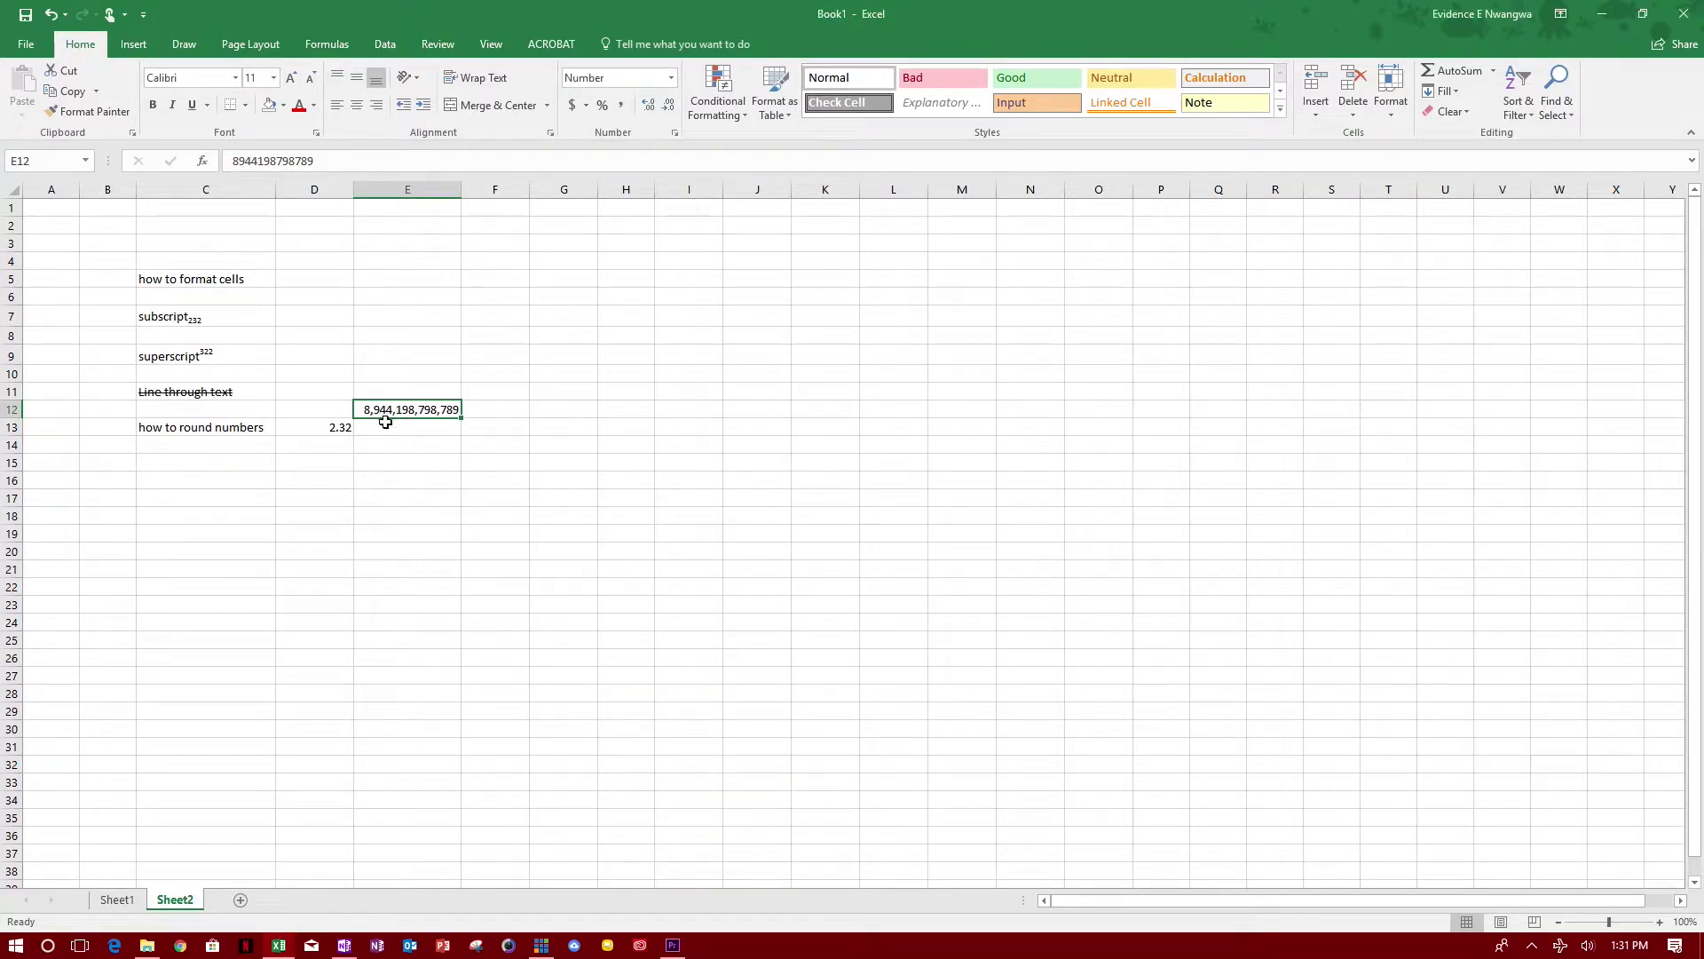
# Step: Raise E12's decimal places to 3, giving 8,944,198,798,789.000
pyautogui.rightClick(423, 414)
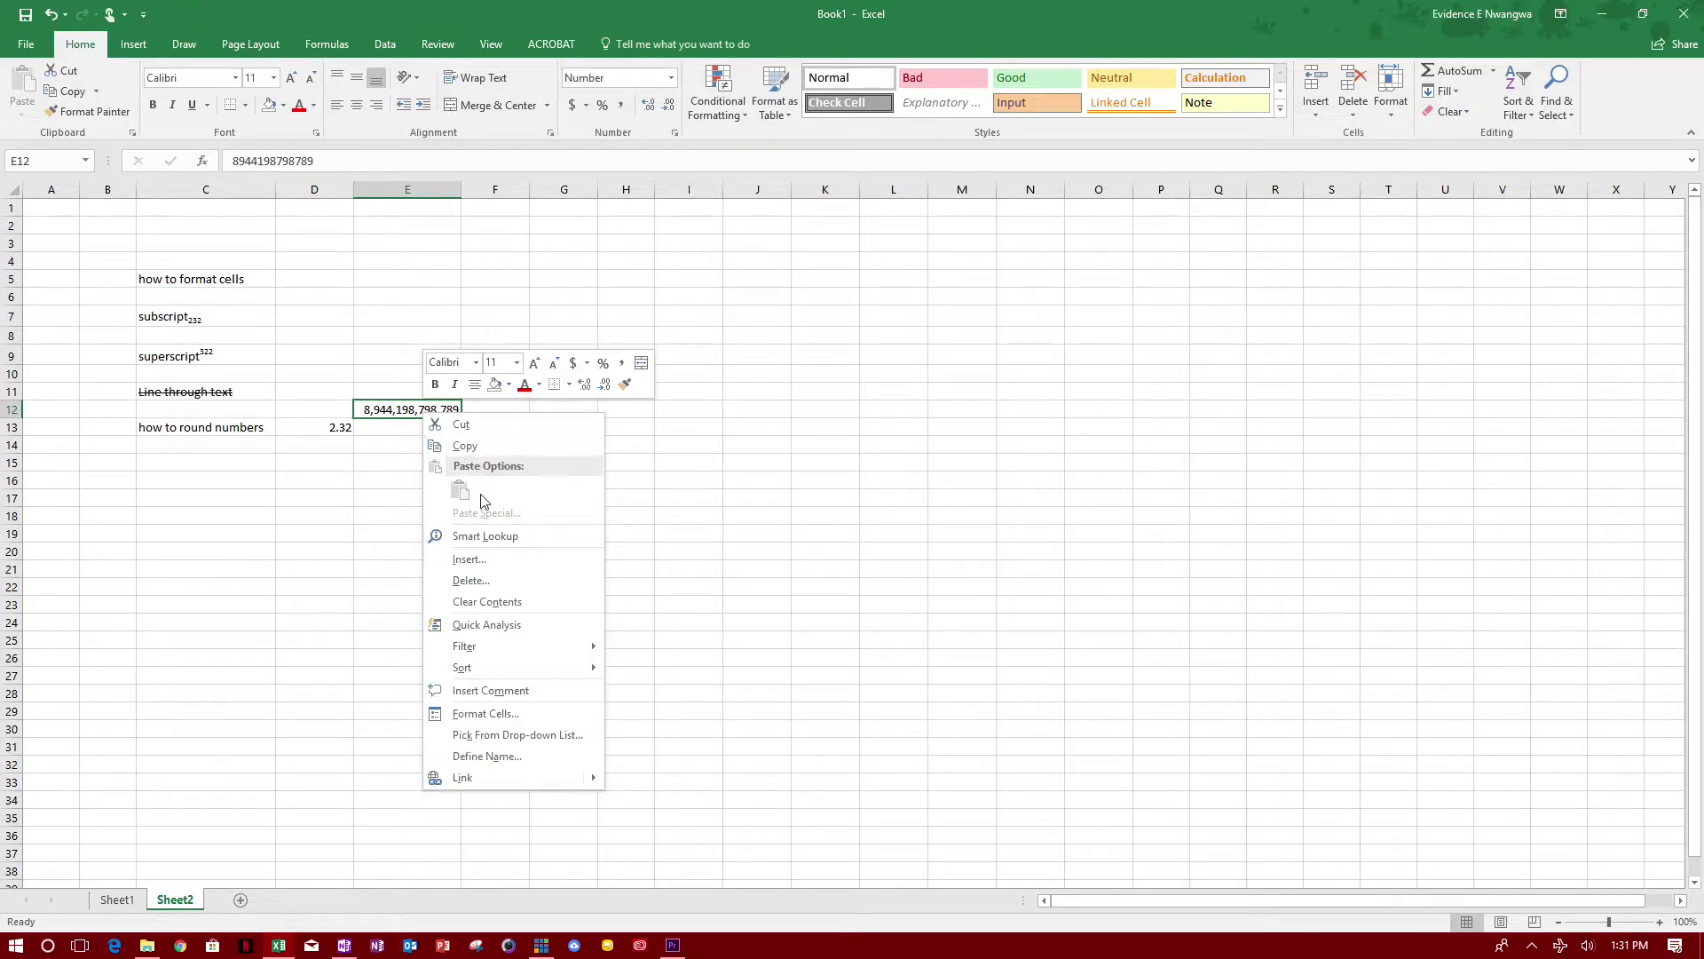
pyautogui.click(545, 713)
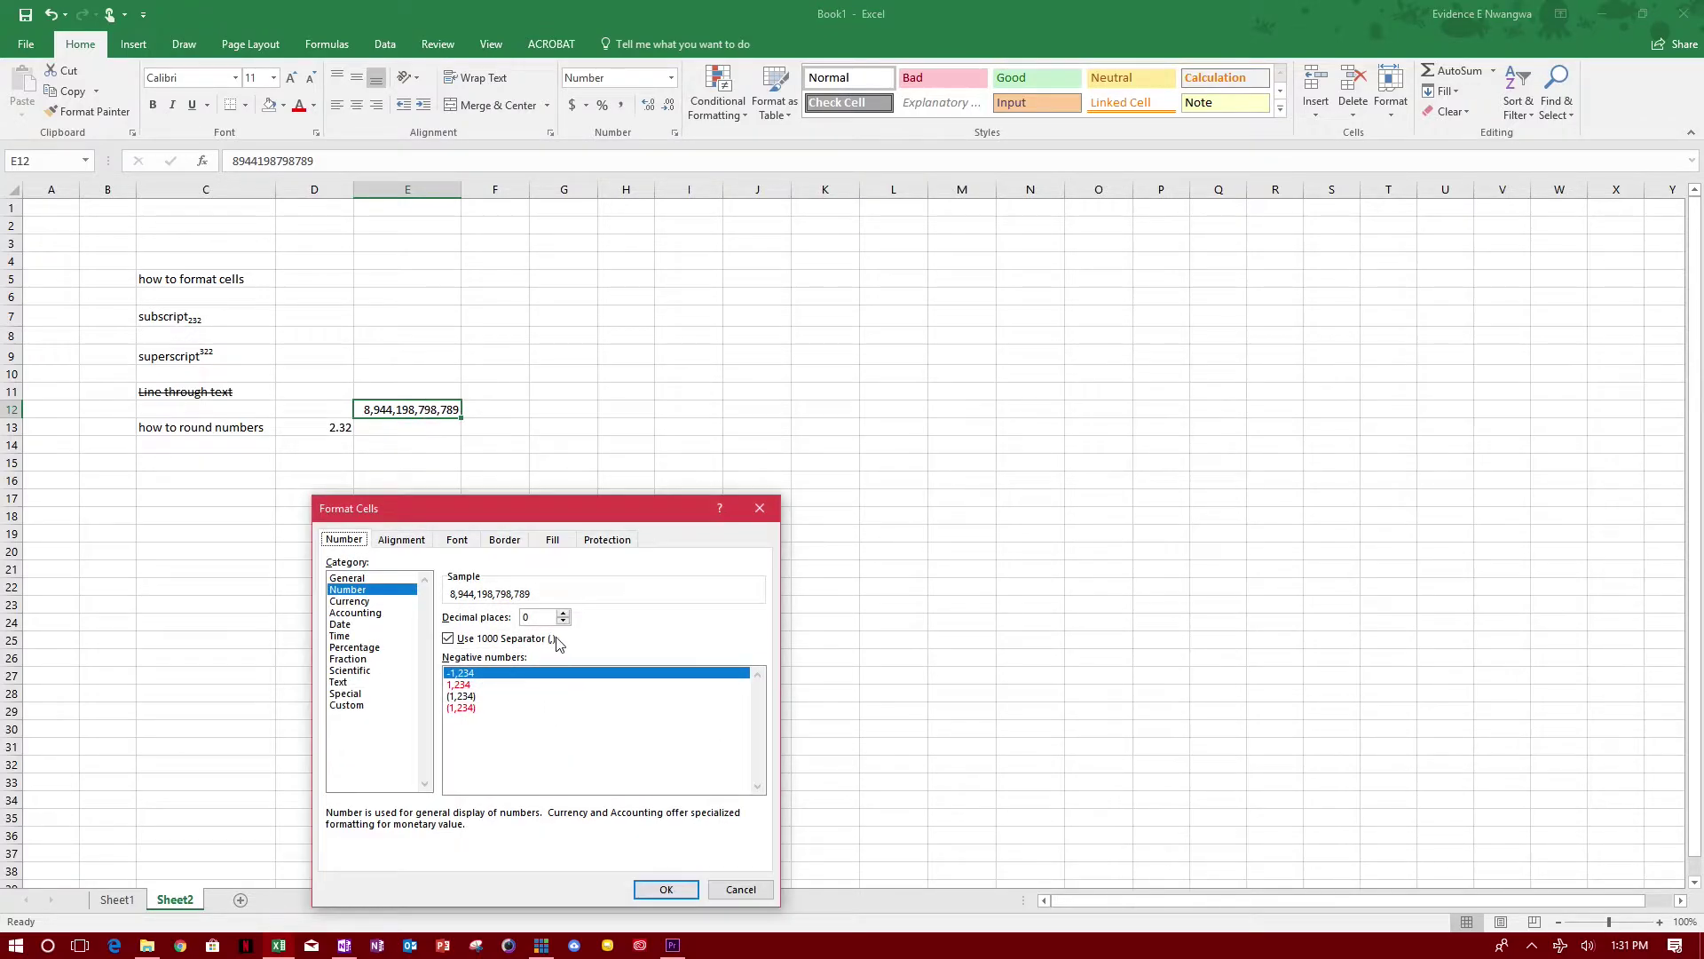
pyautogui.click(563, 612)
pyautogui.click(563, 613)
pyautogui.click(563, 612)
pyautogui.click(668, 890)
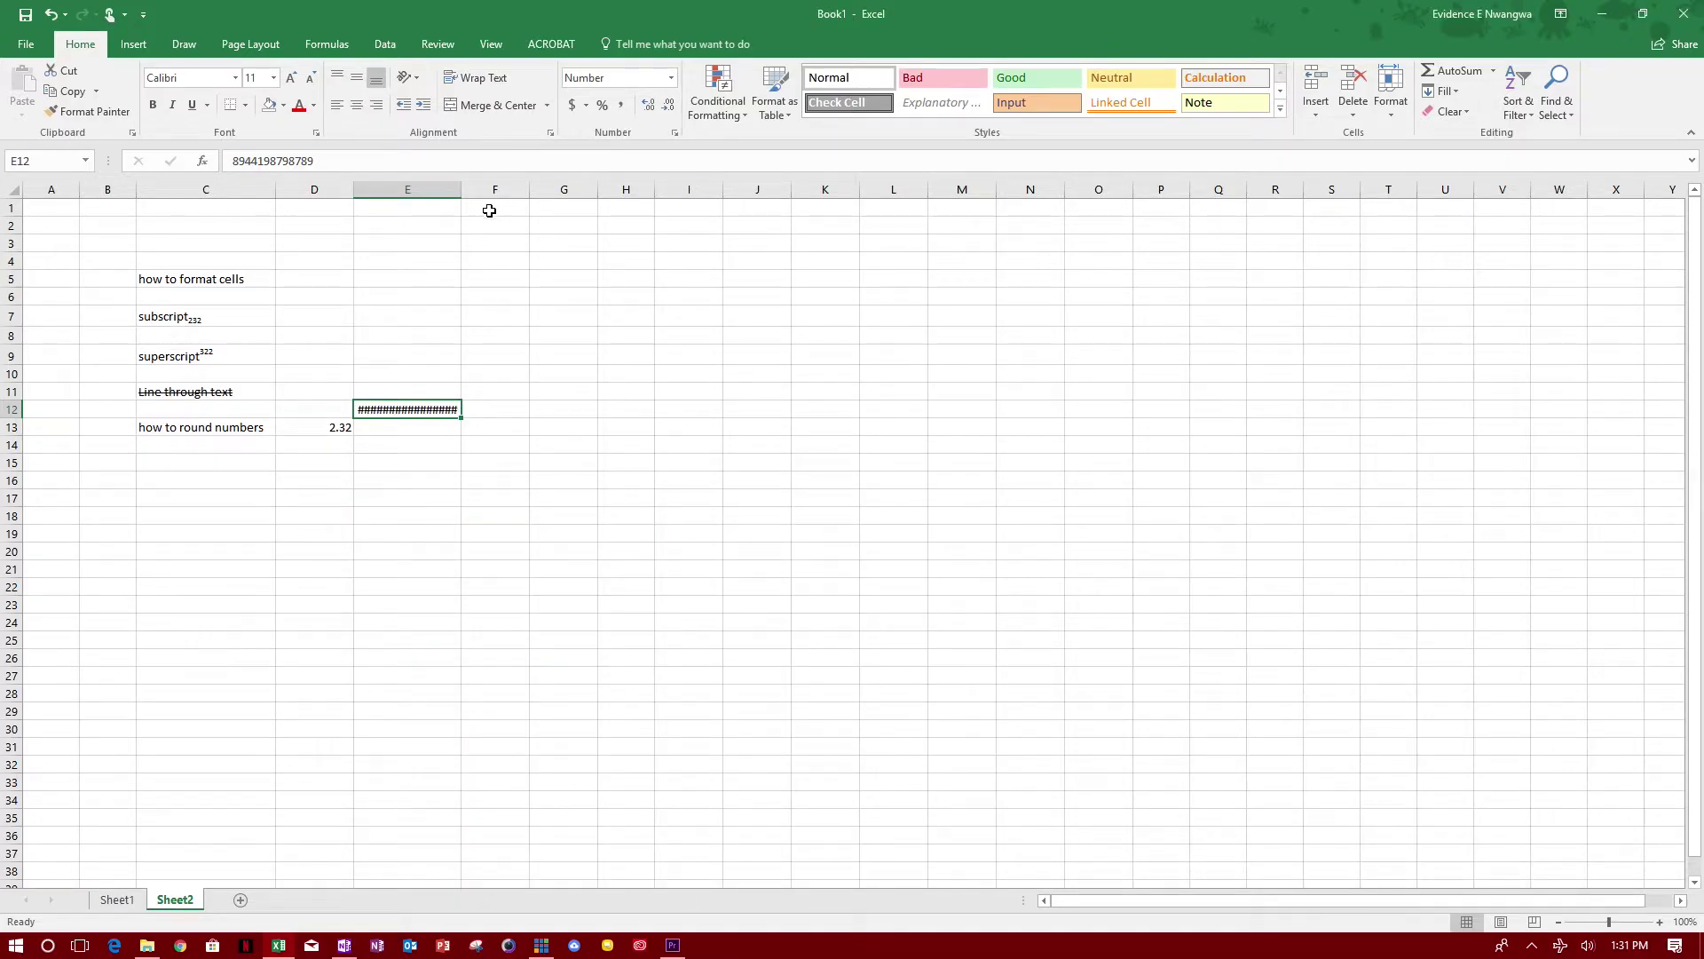
# Step: Widen column E so the three-decimal number fits
pyautogui.moveTo(465, 194); pyautogui.dragTo(483, 193)
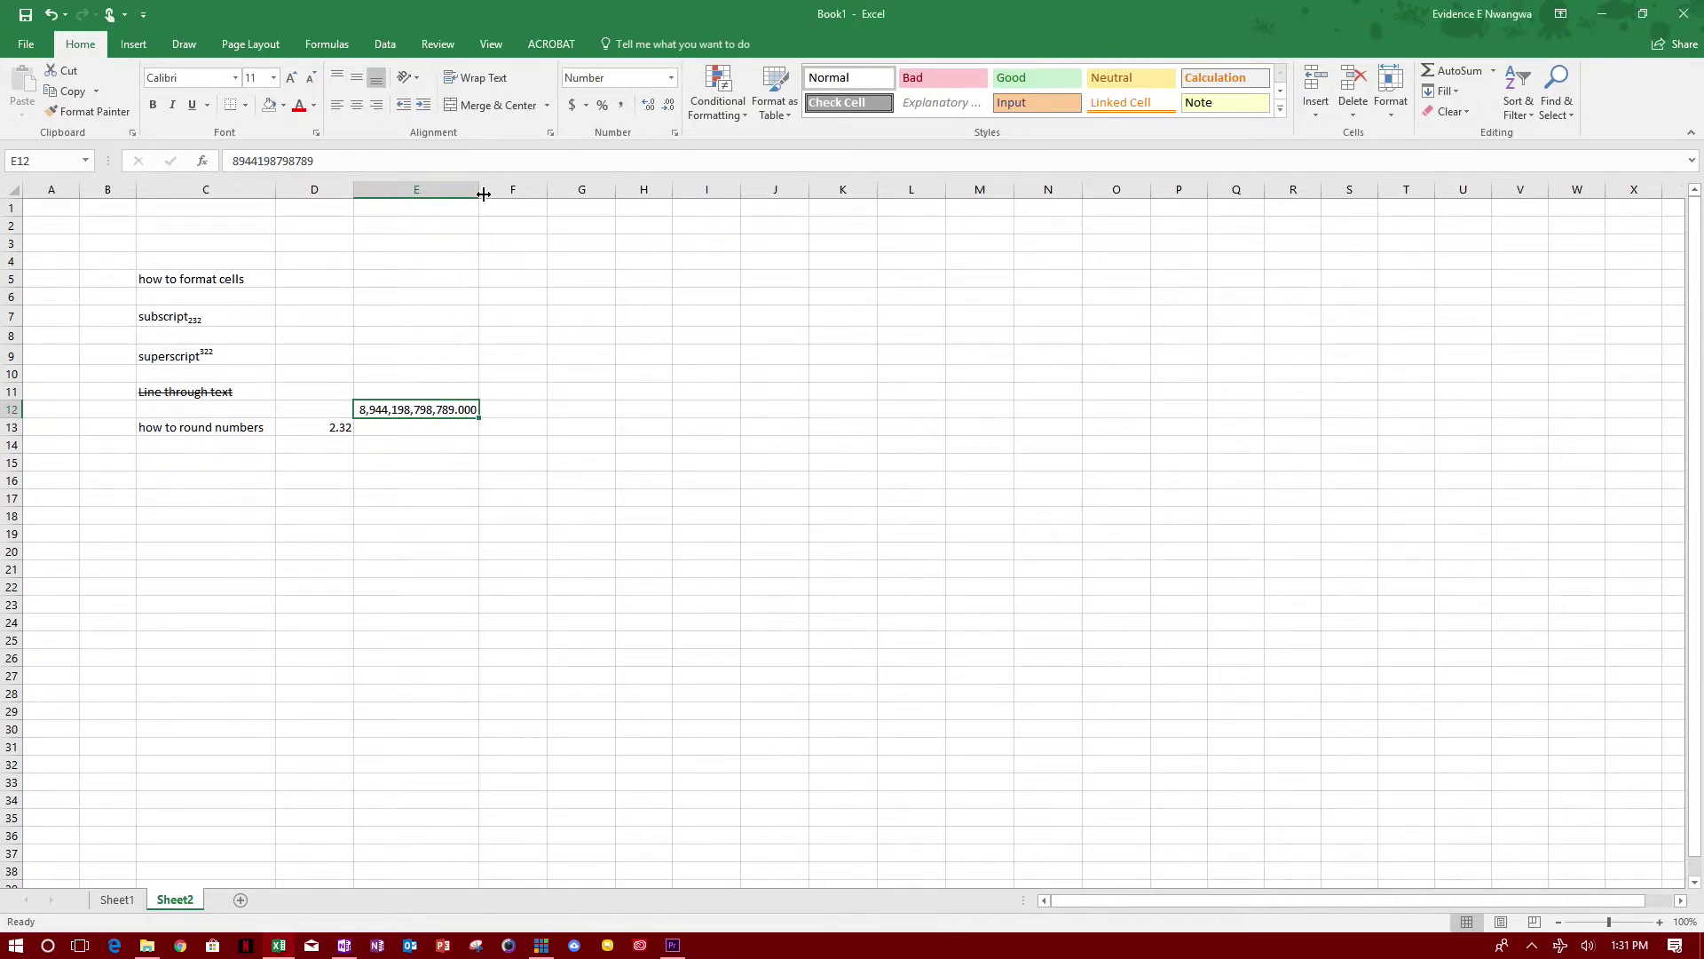
pyautogui.click(456, 465)
pyautogui.click(505, 353)
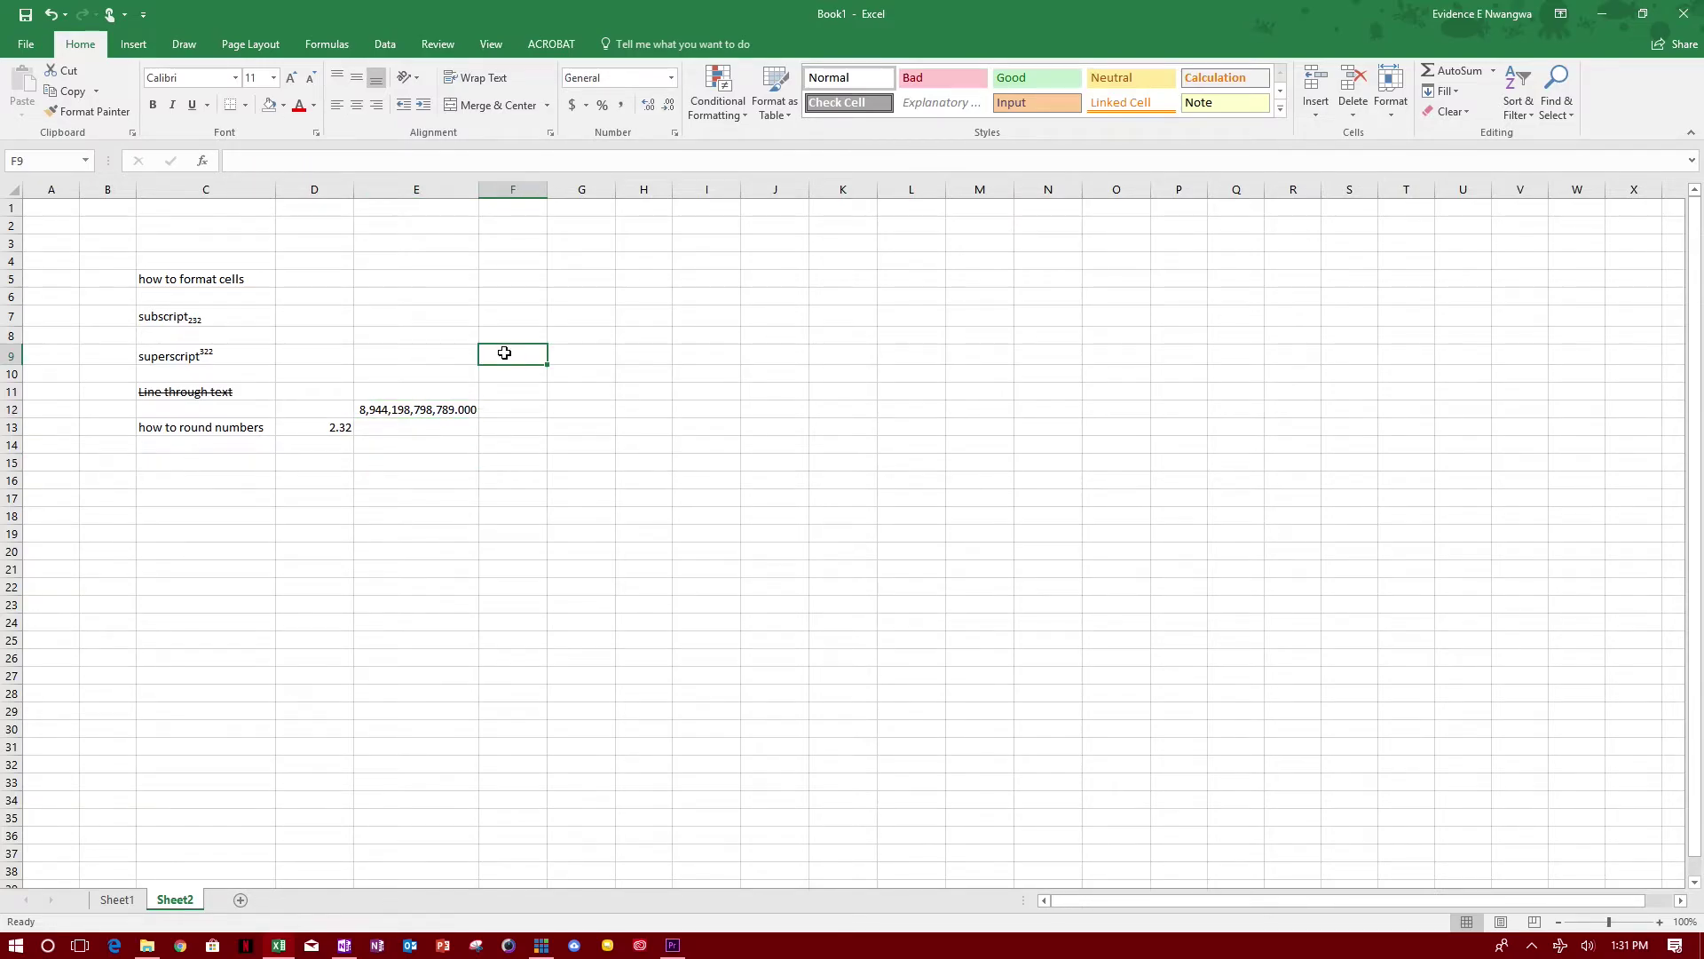